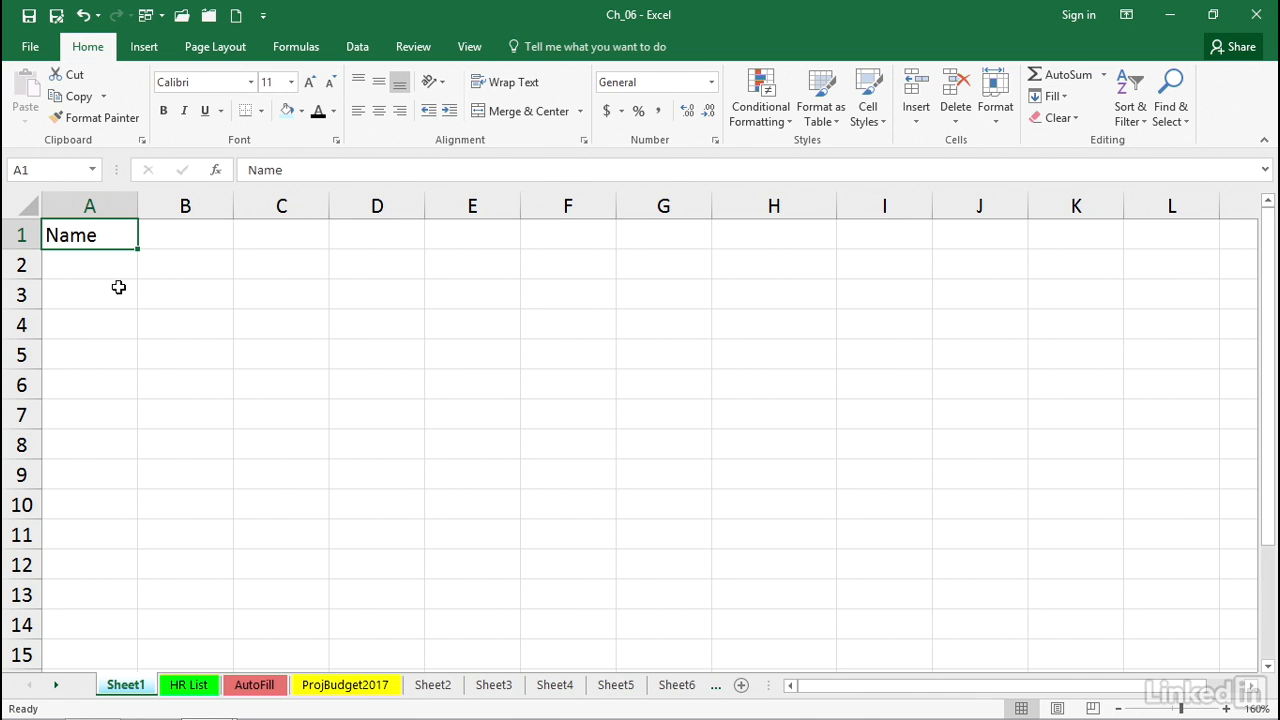
- Enter the heading 2016 Salary in cell B1, with a line break after 2016
left_click(191, 232)
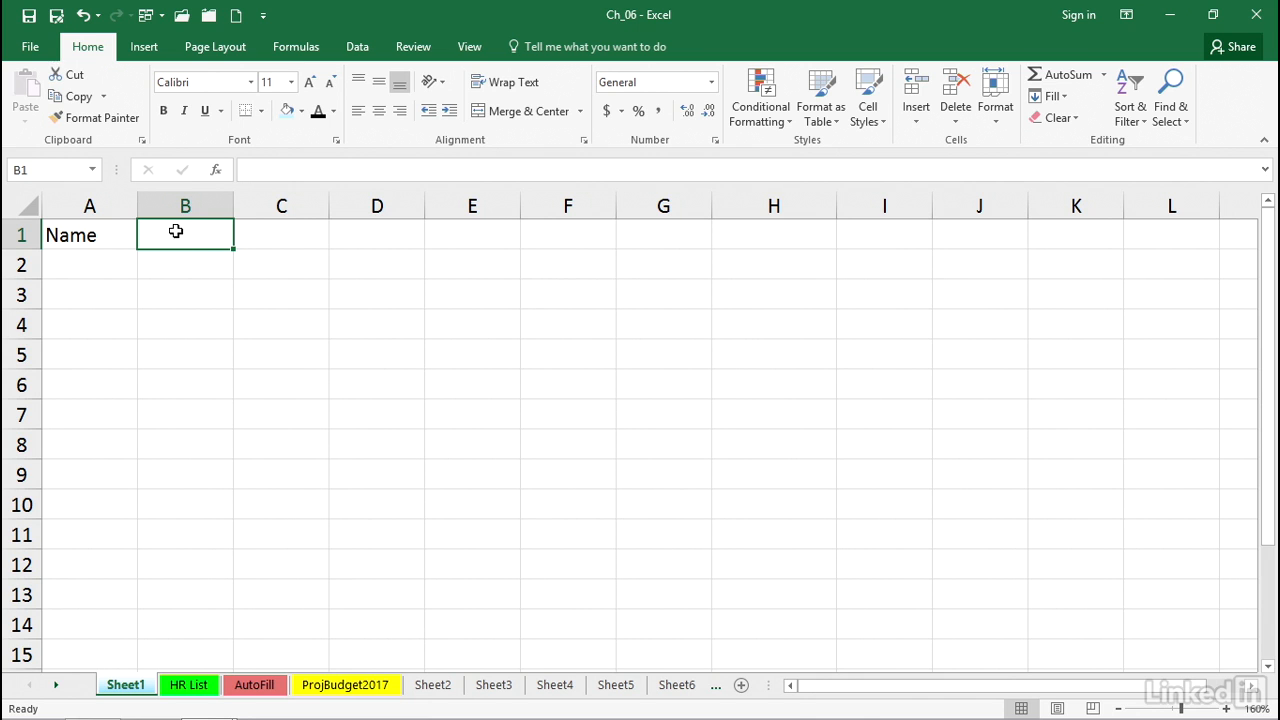
type("2016")
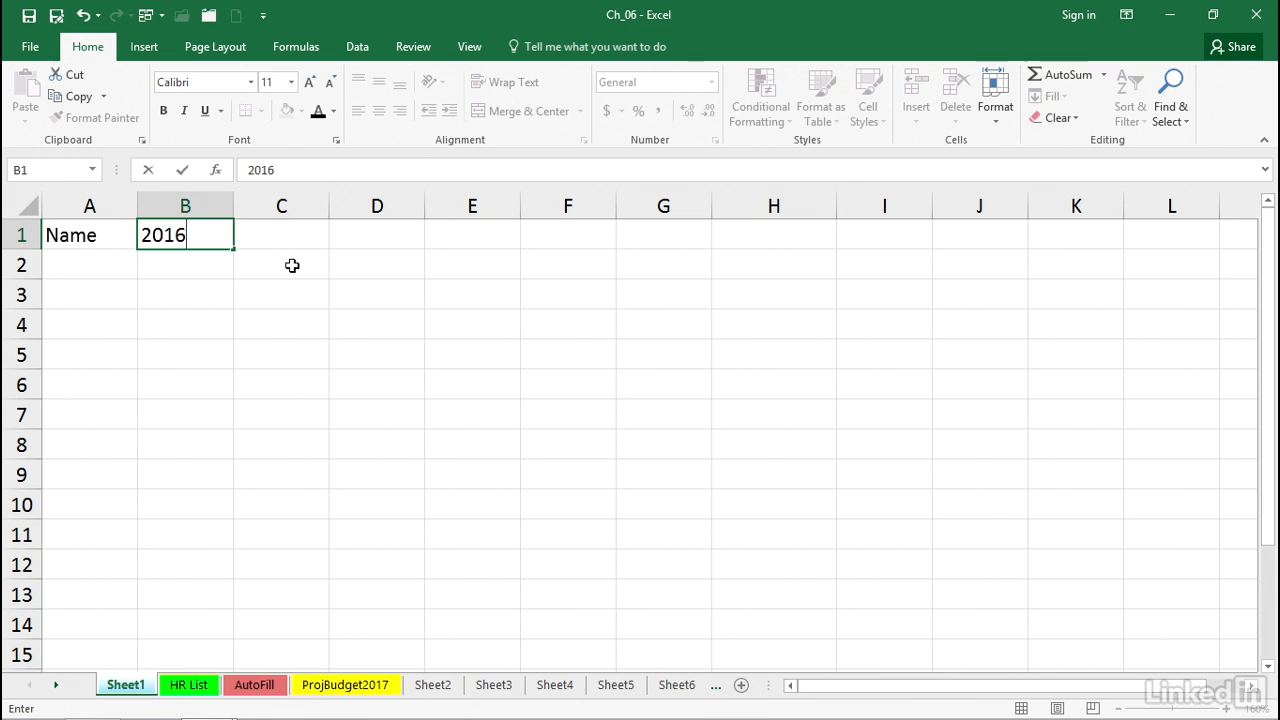
key("alt+Return")
type("Salary")
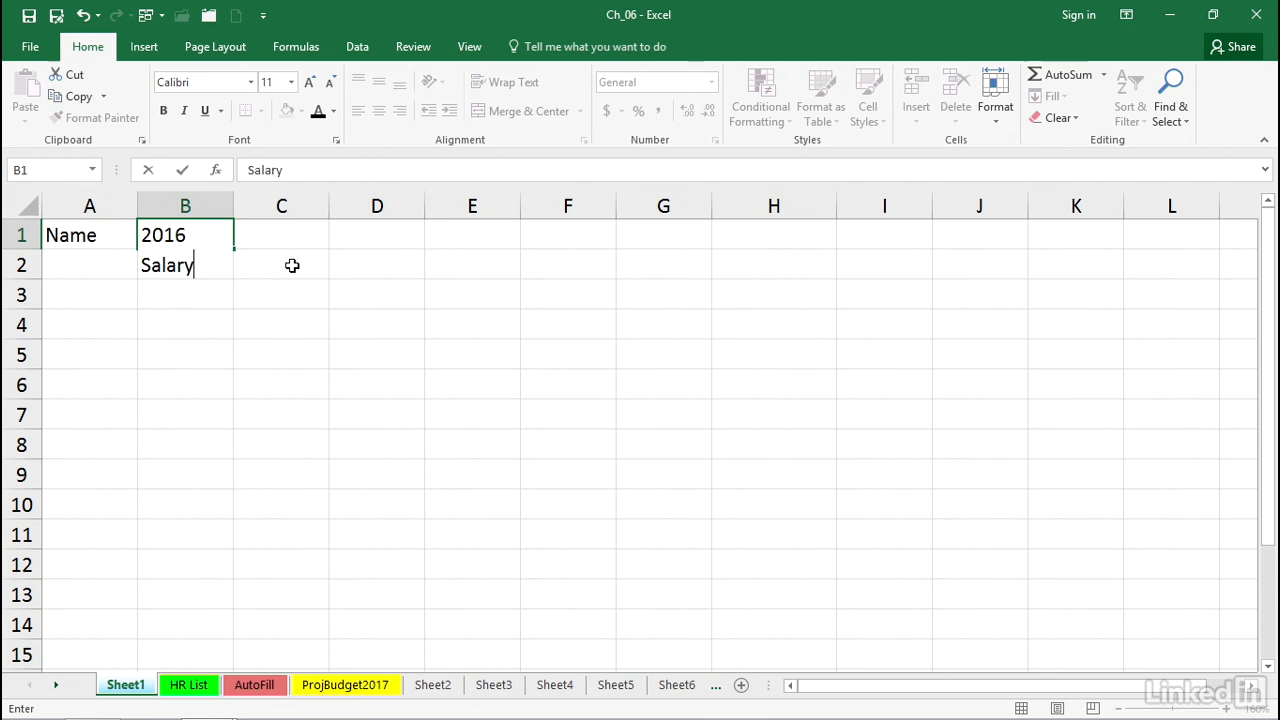
key("Return")
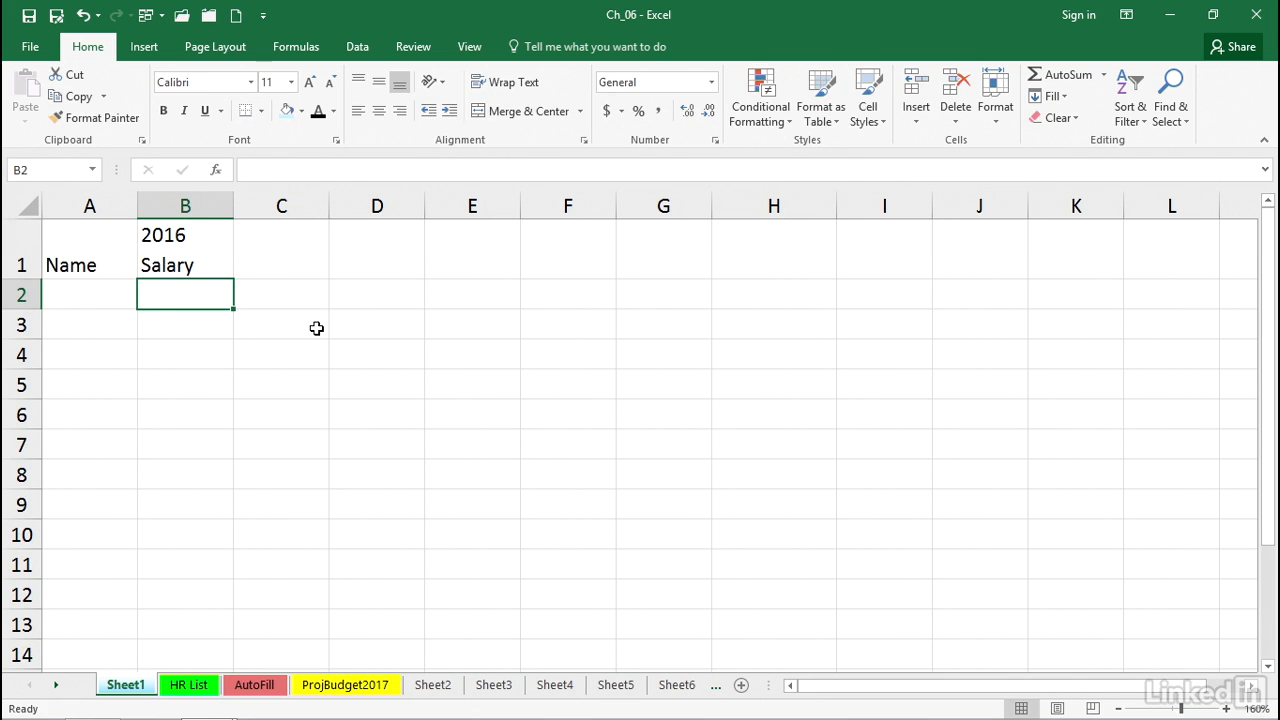
- Enter the heading 2016 Tax Code in cell C1, with each word on its own line
left_click(298, 249)
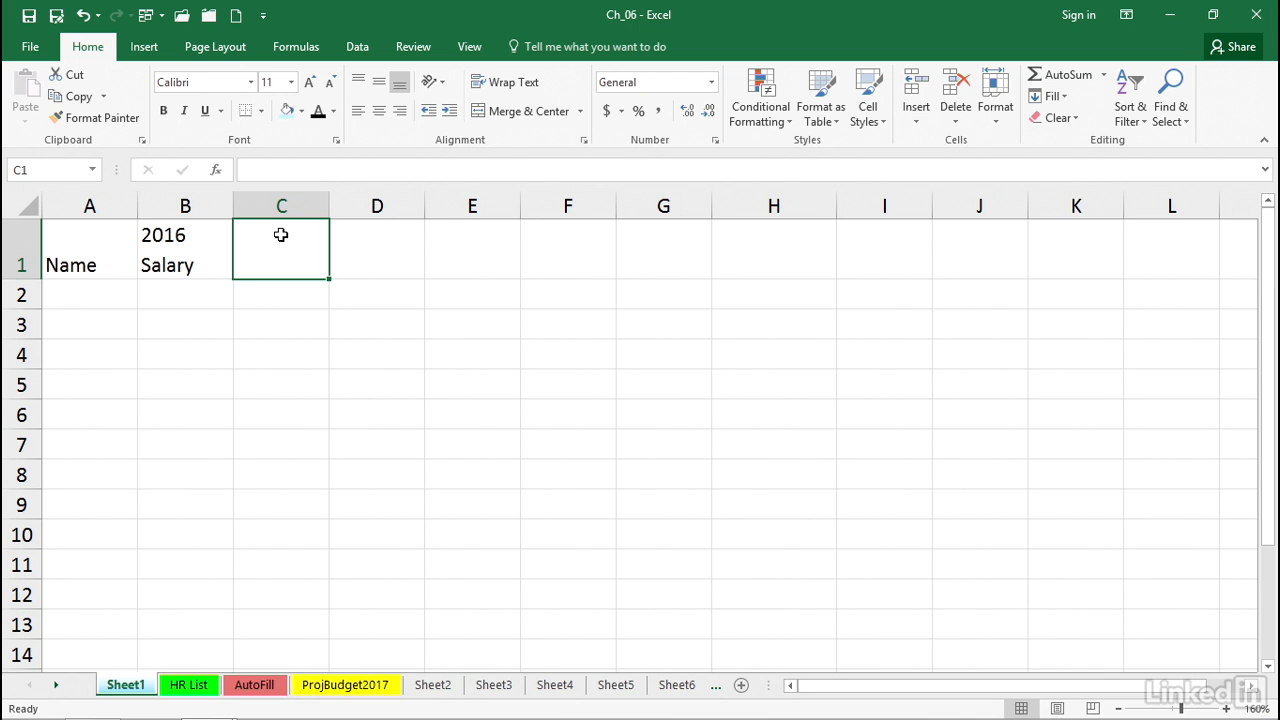
type("2016")
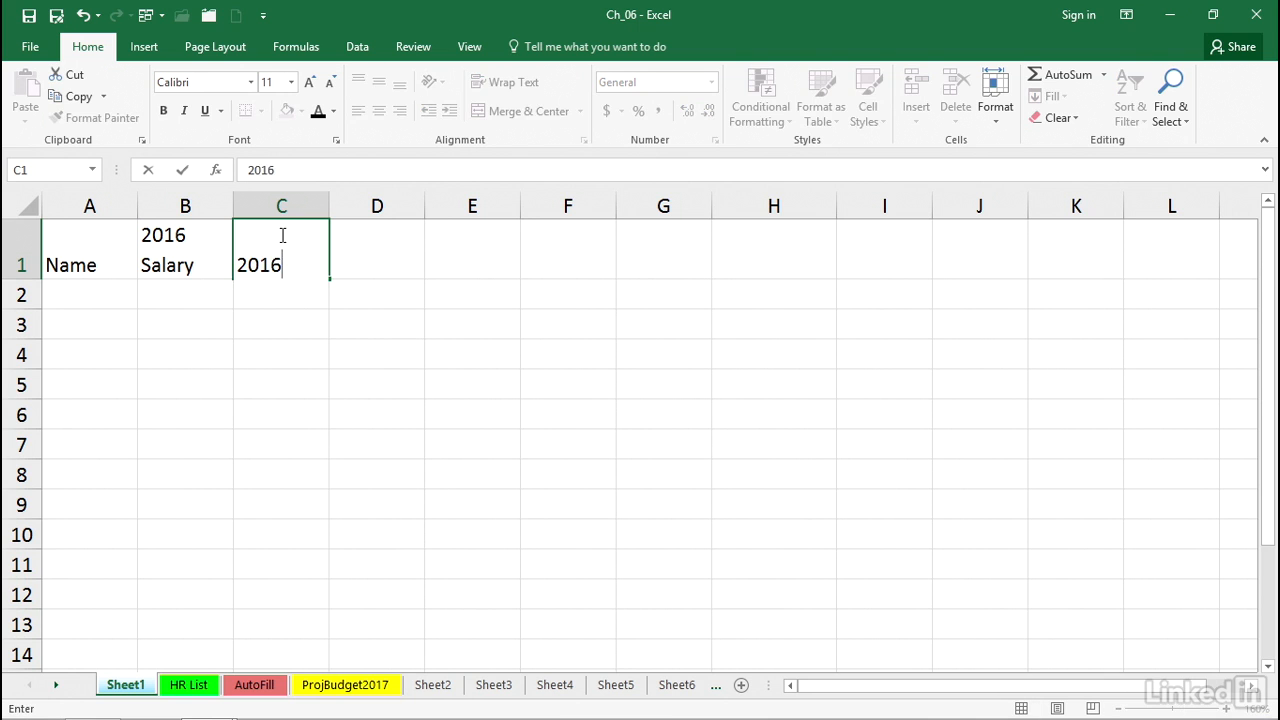
key("alt+Return")
type("Tax")
key("alt+Return")
type("Code")
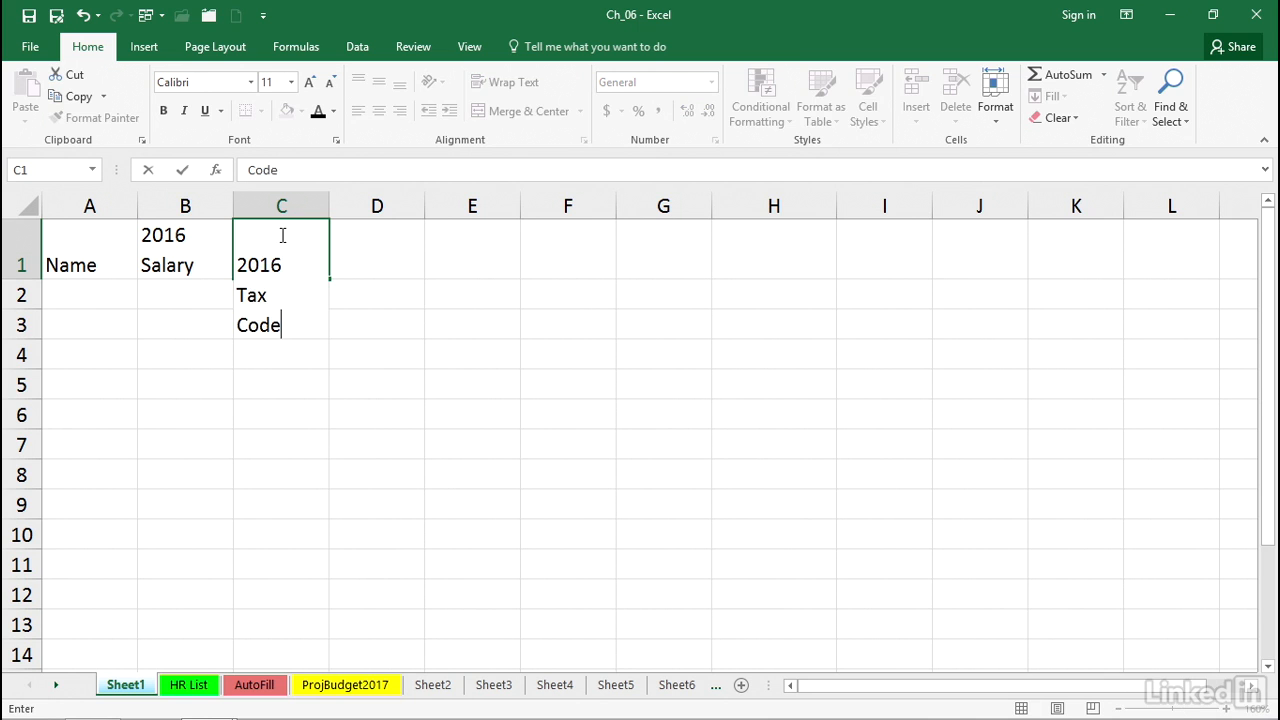
key("Return")
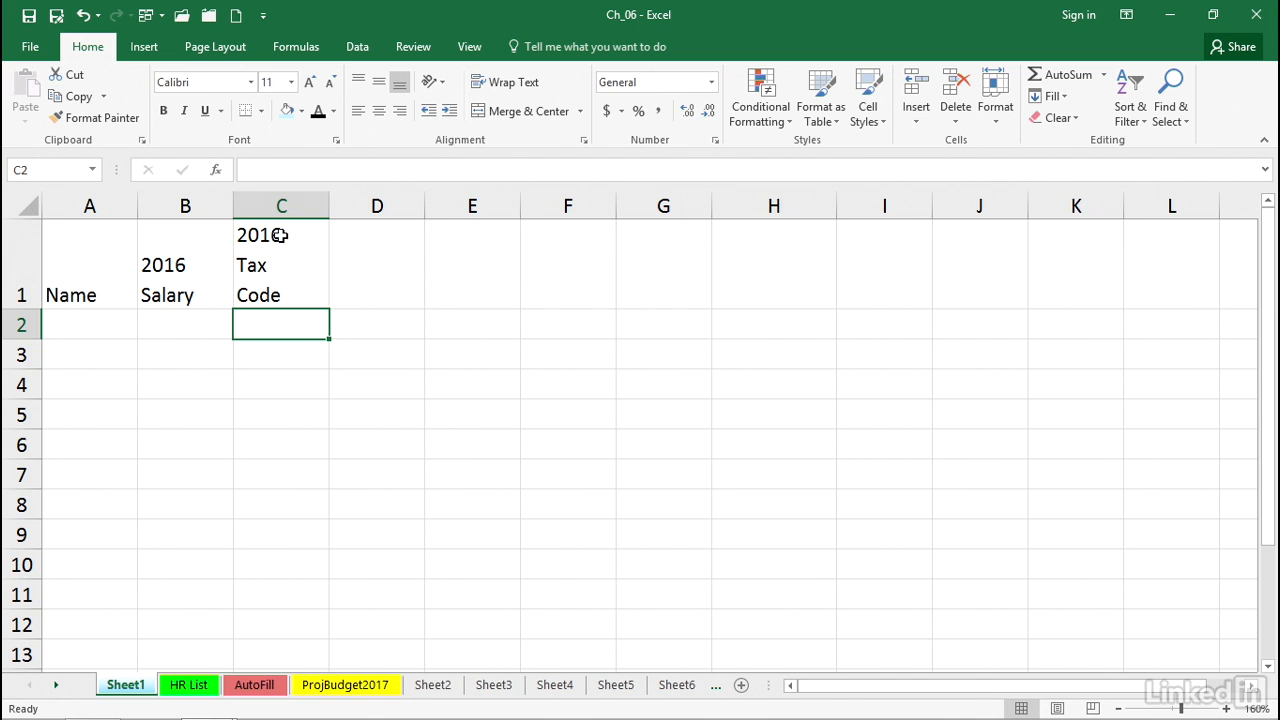
- Right-align the headings in B1:C1 and set the vertical alignment of row 1 to Top, trying Middle first
left_click_drag(164, 272, 274, 273)
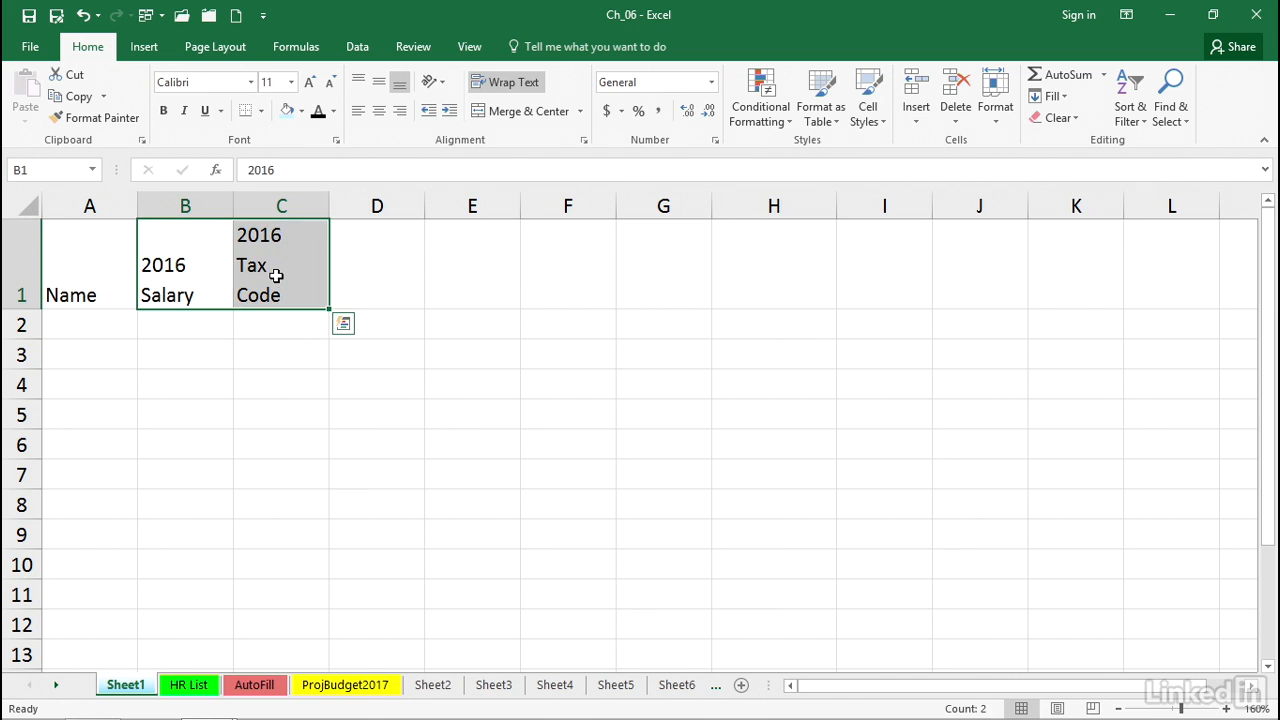
left_click(399, 111)
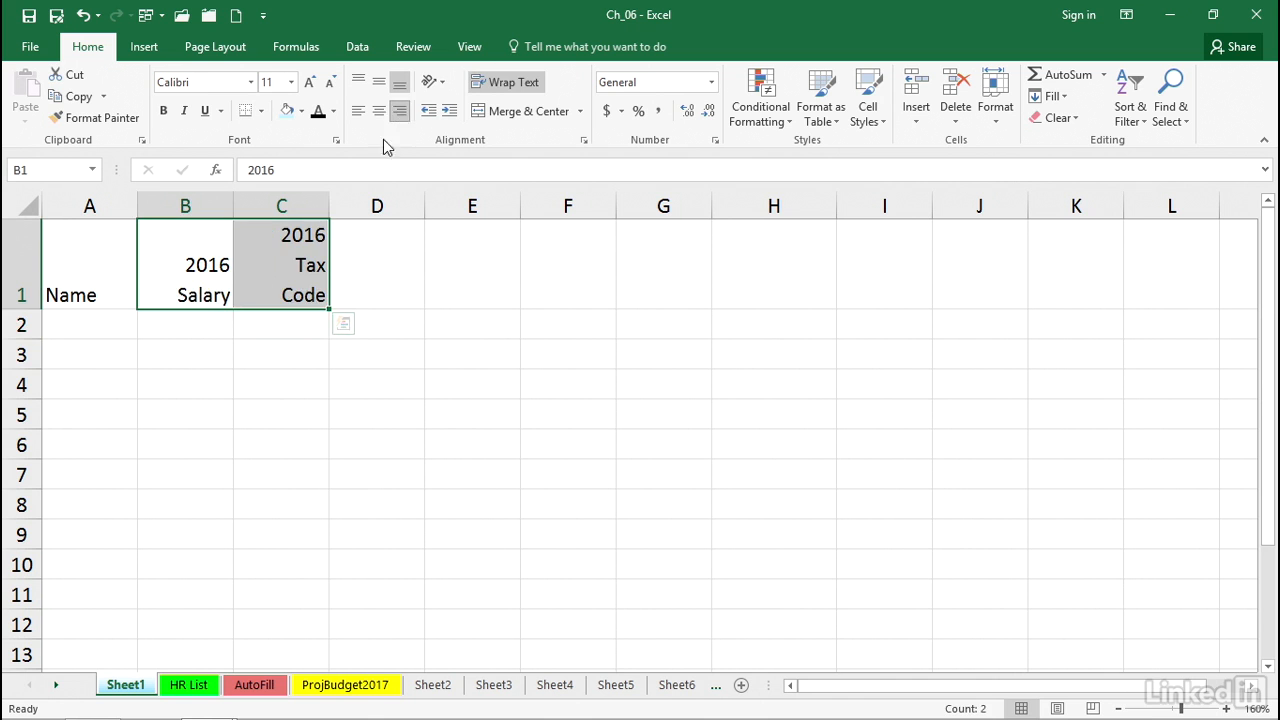
left_click(21, 247)
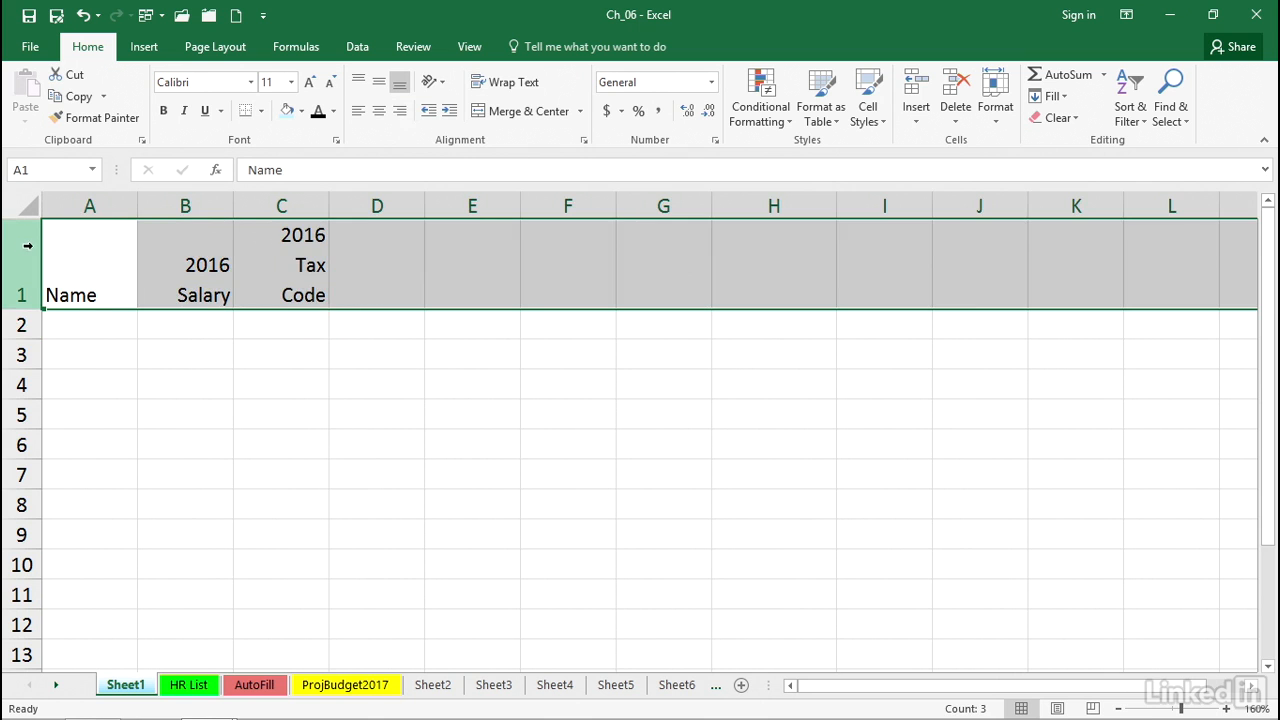
left_click(378, 81)
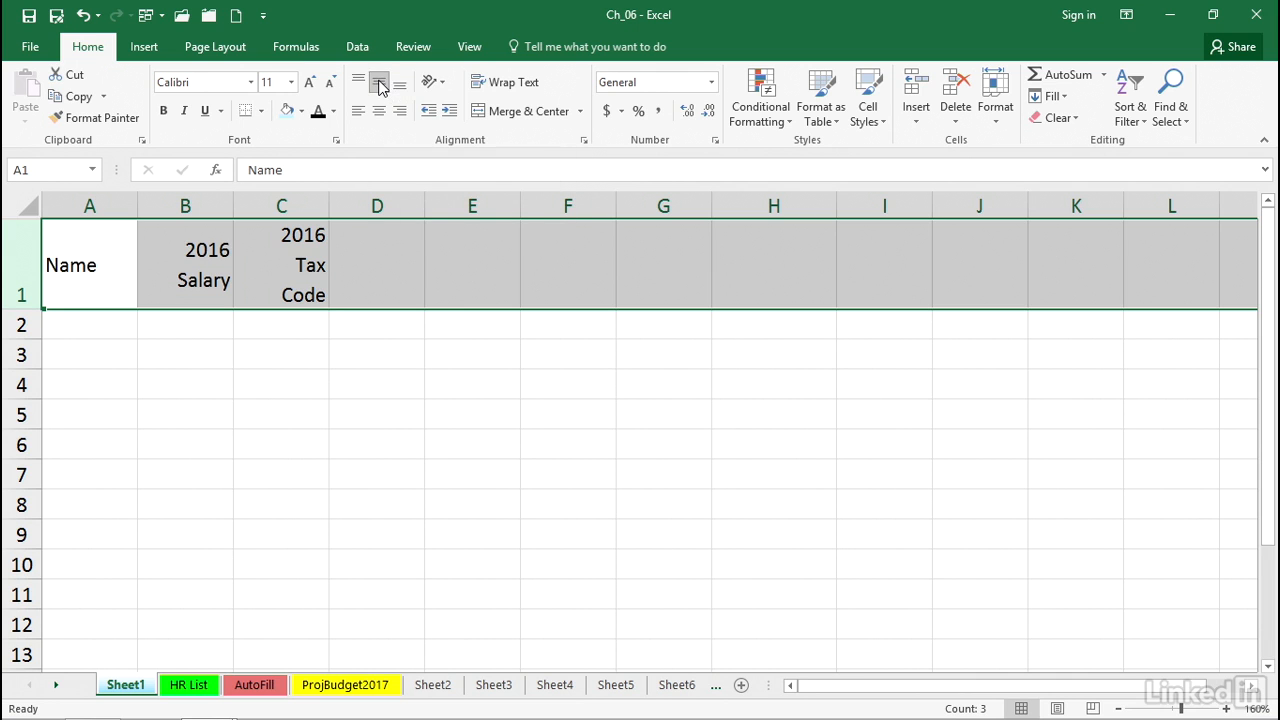
left_click(360, 80)
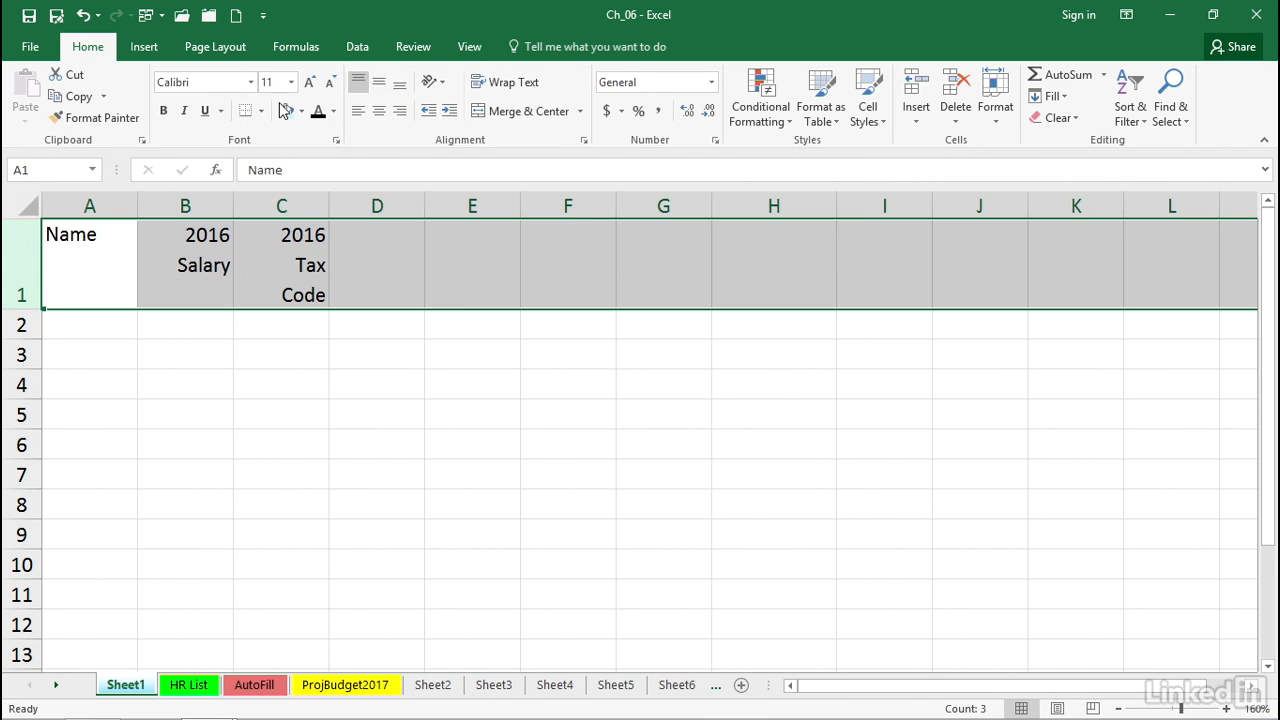
- Delete the contents of the heading cells B1:C1
left_click_drag(203, 206, 263, 252)
left_click(274, 331)
left_click(210, 326)
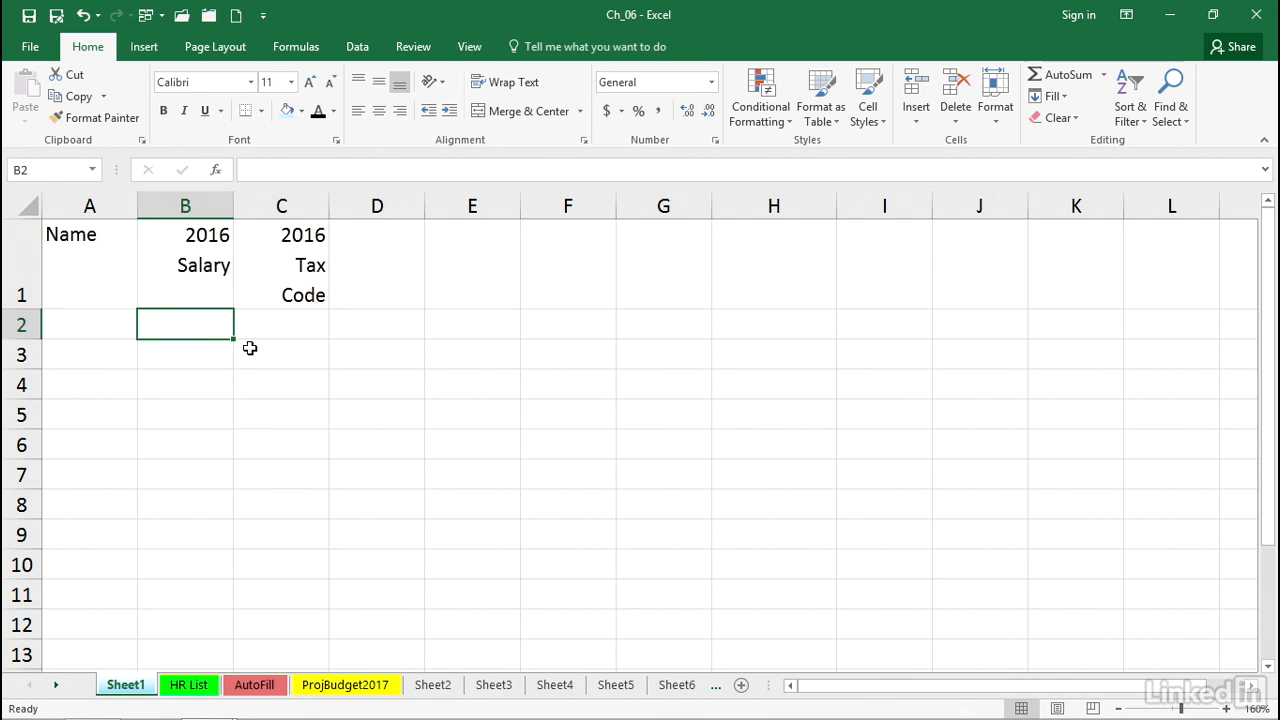
left_click_drag(190, 258, 258, 264)
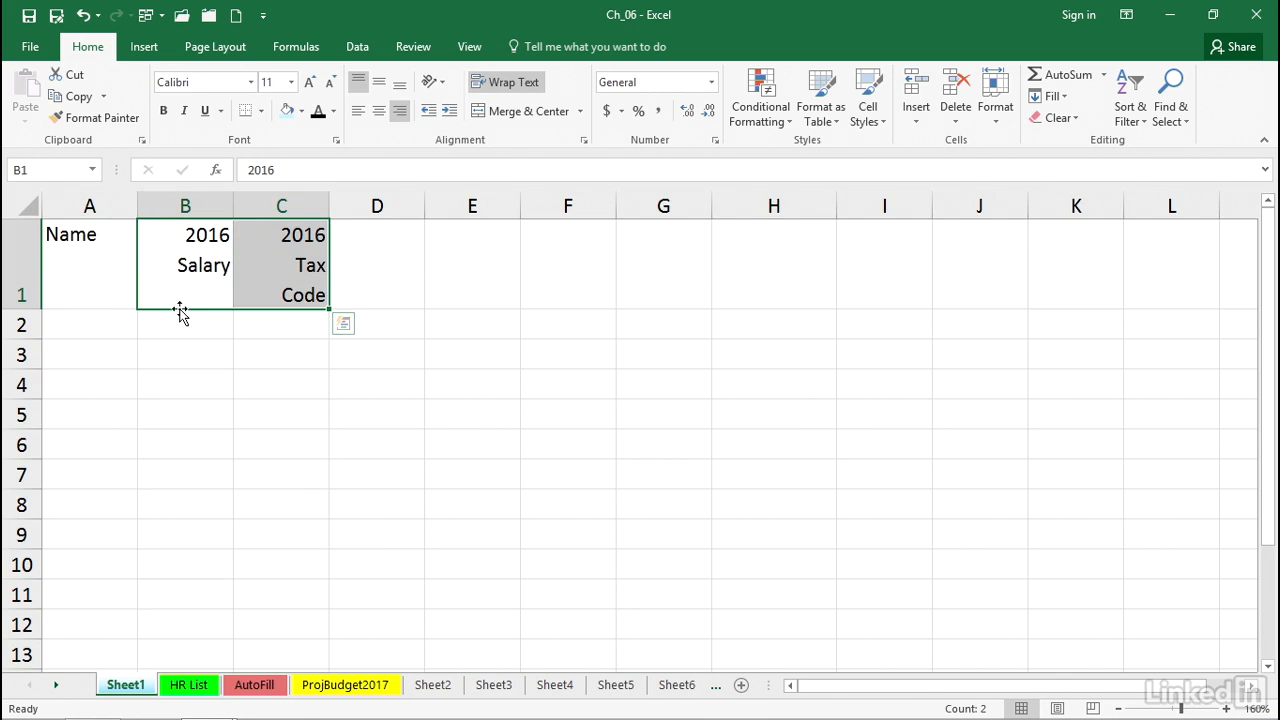
key("Delete")
- Enter three different surnames in cells A2 to A4 under the Name heading
left_click(94, 263)
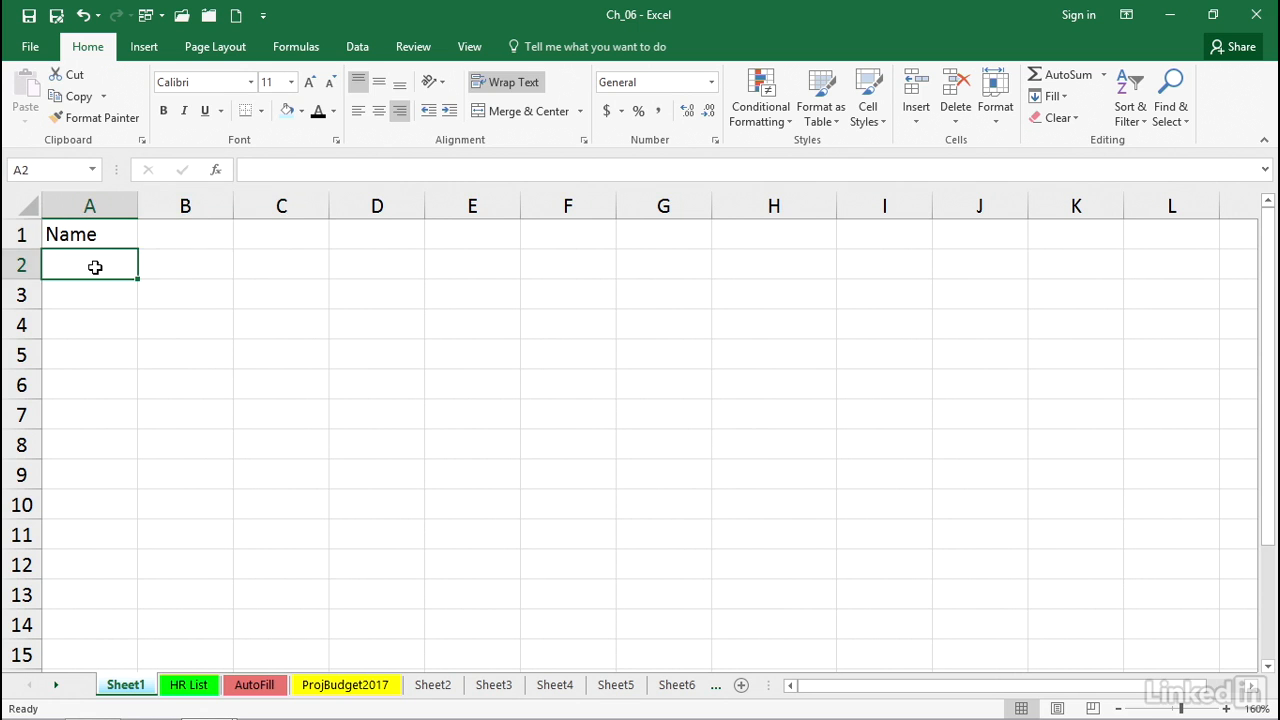
left_click_drag(89, 233, 83, 469)
left_click(78, 265)
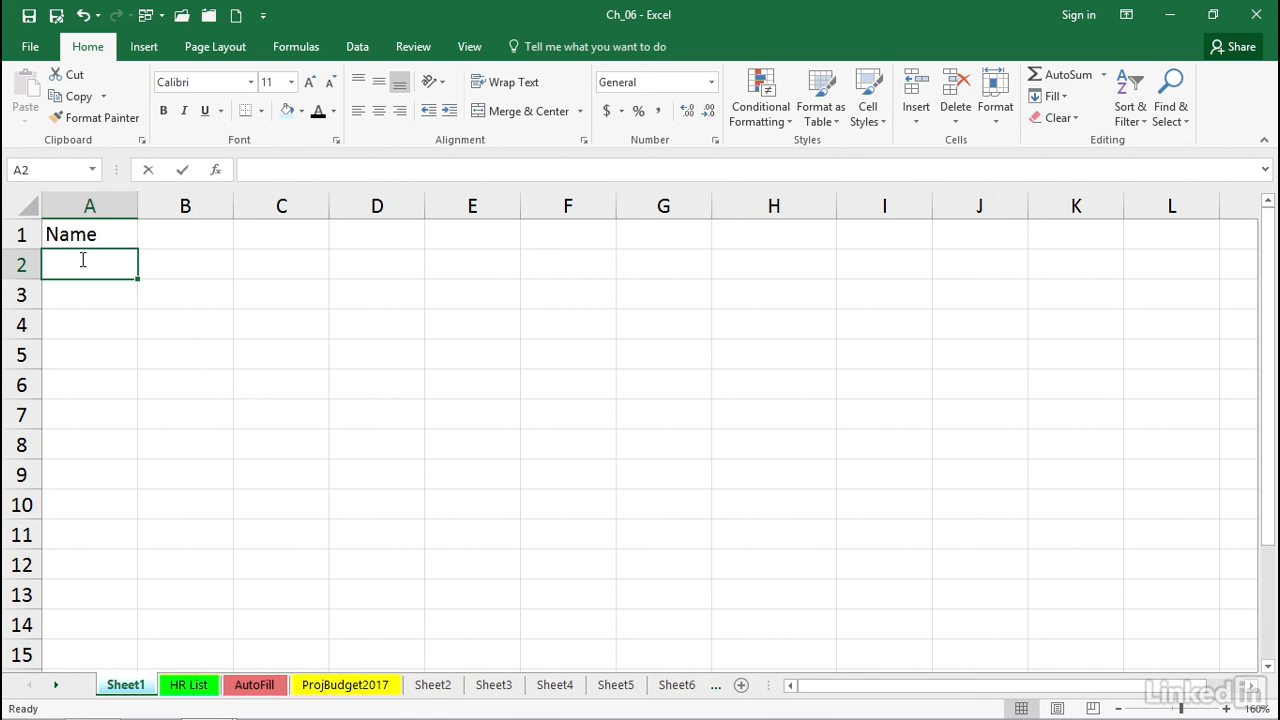
type("Perez")
key("Return")
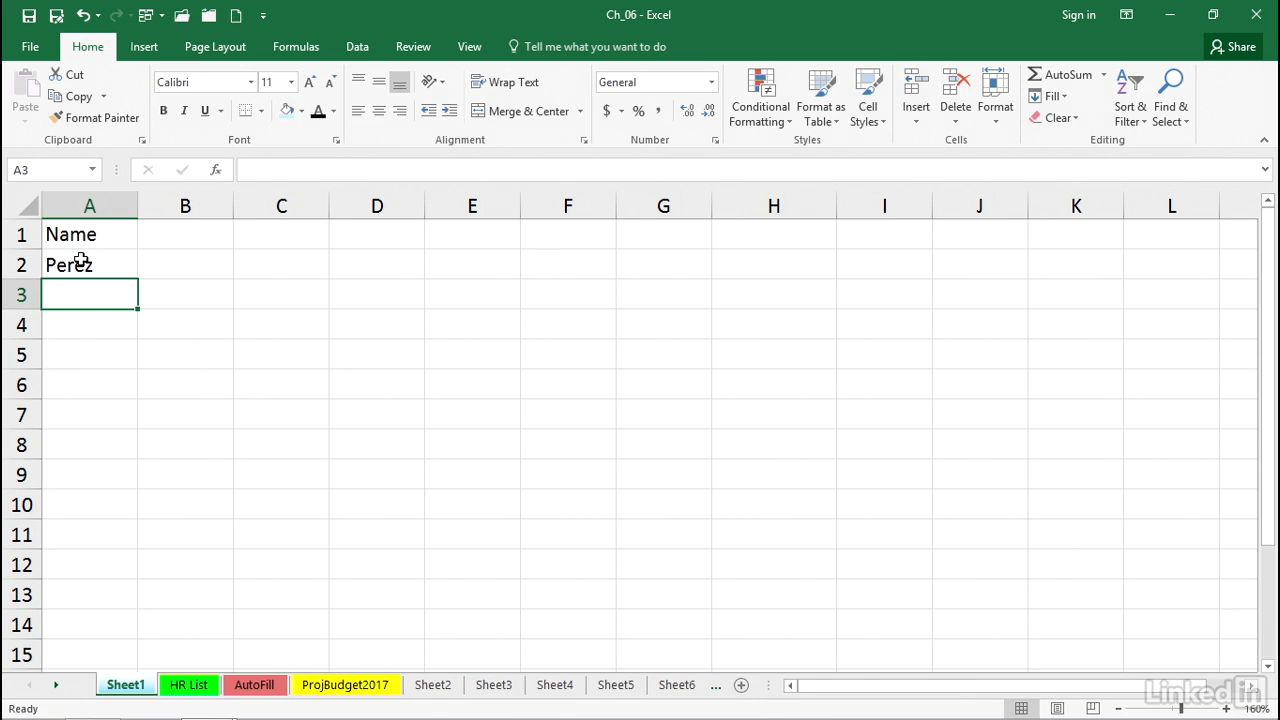
type("Smith")
key("Return")
type("Lee")
key("Return")
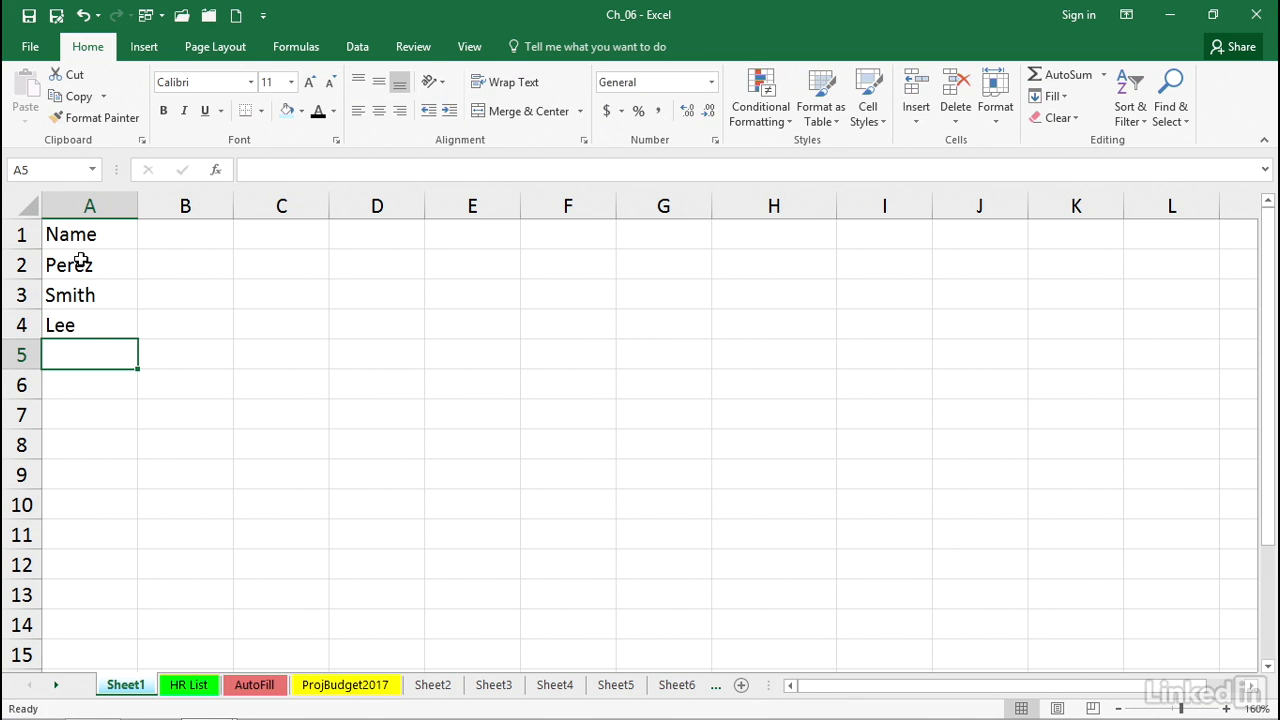
- Repeat the A3 surname in A5 using the AutoComplete suggestion, and enter a new surname starting with the same letter in A6
type("Smith")
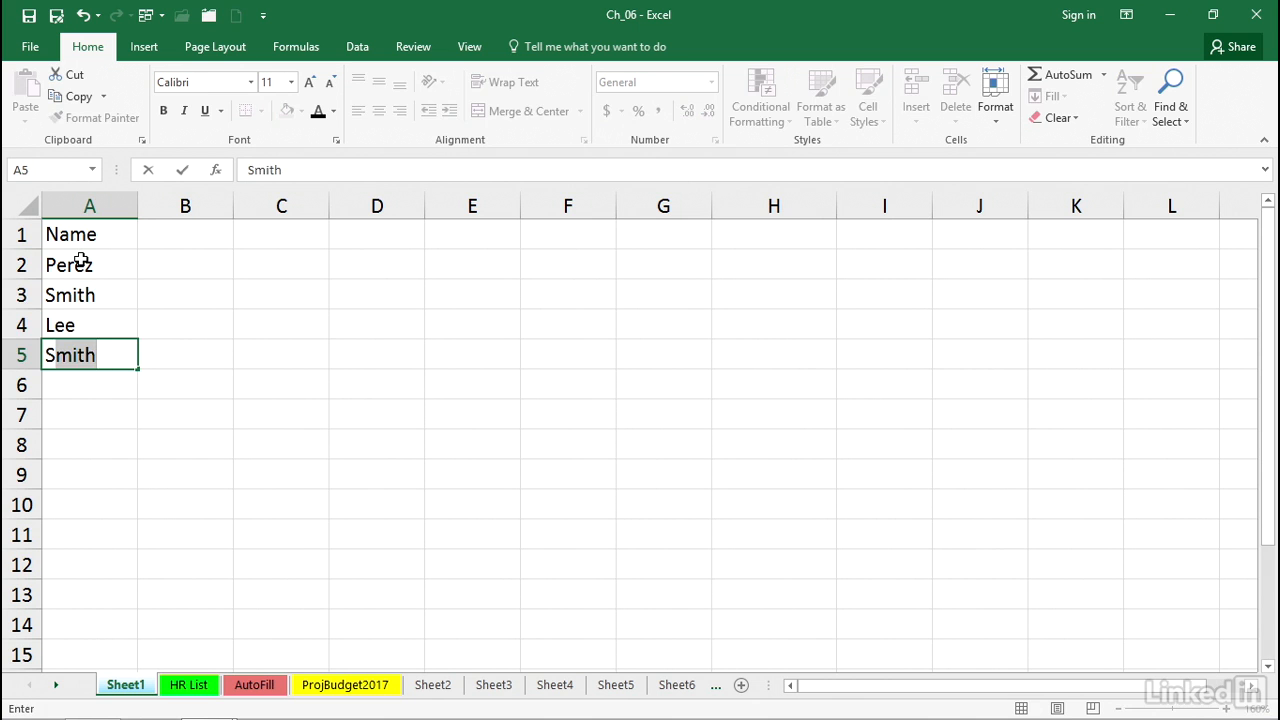
key("Return")
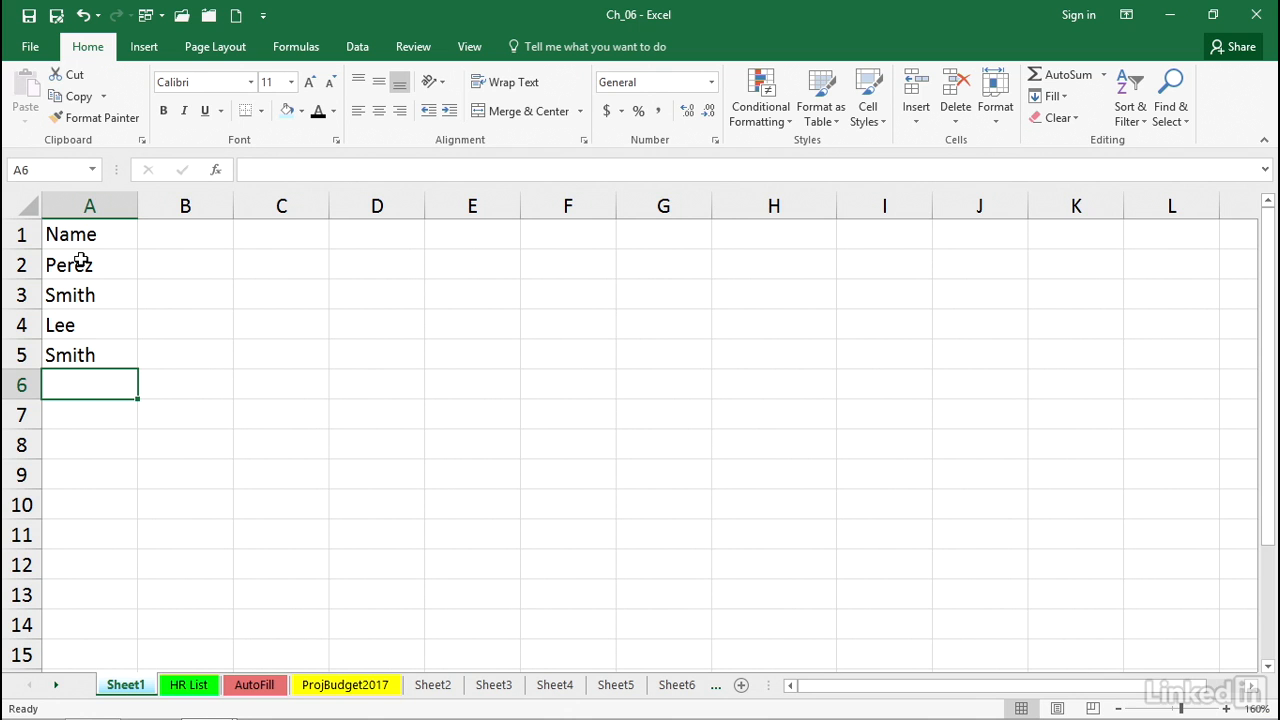
type("S")
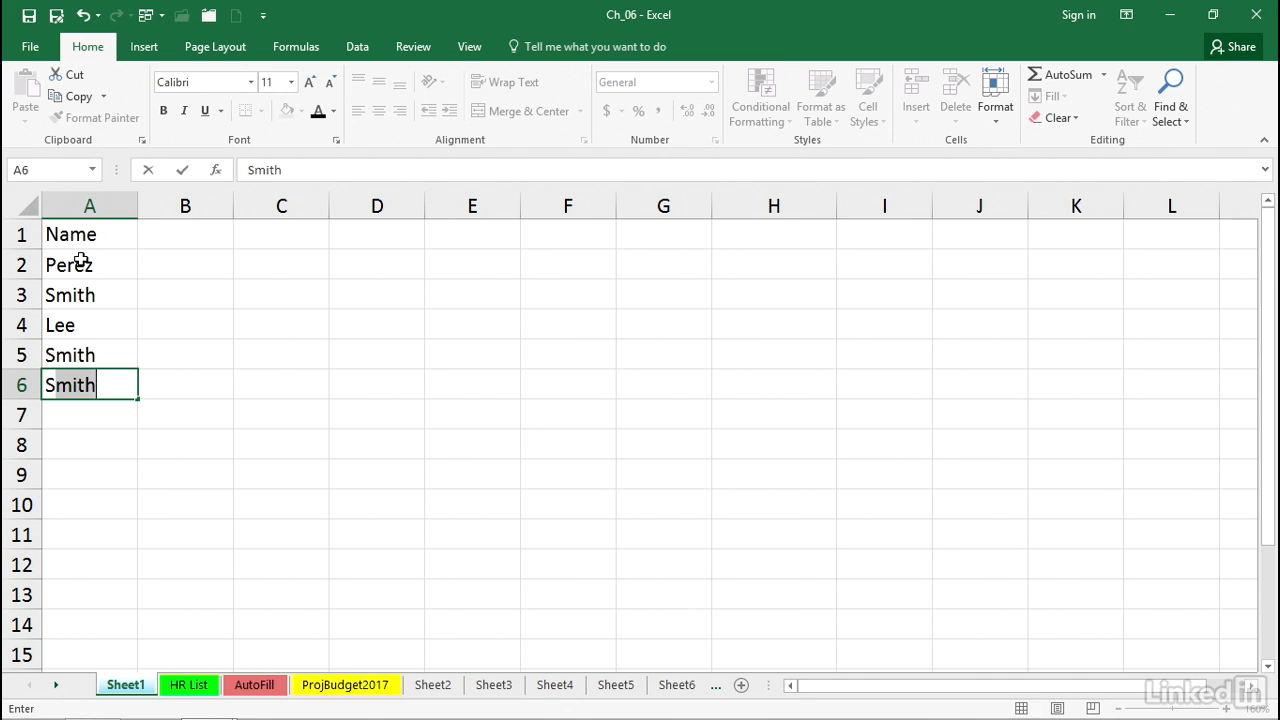
type("anders")
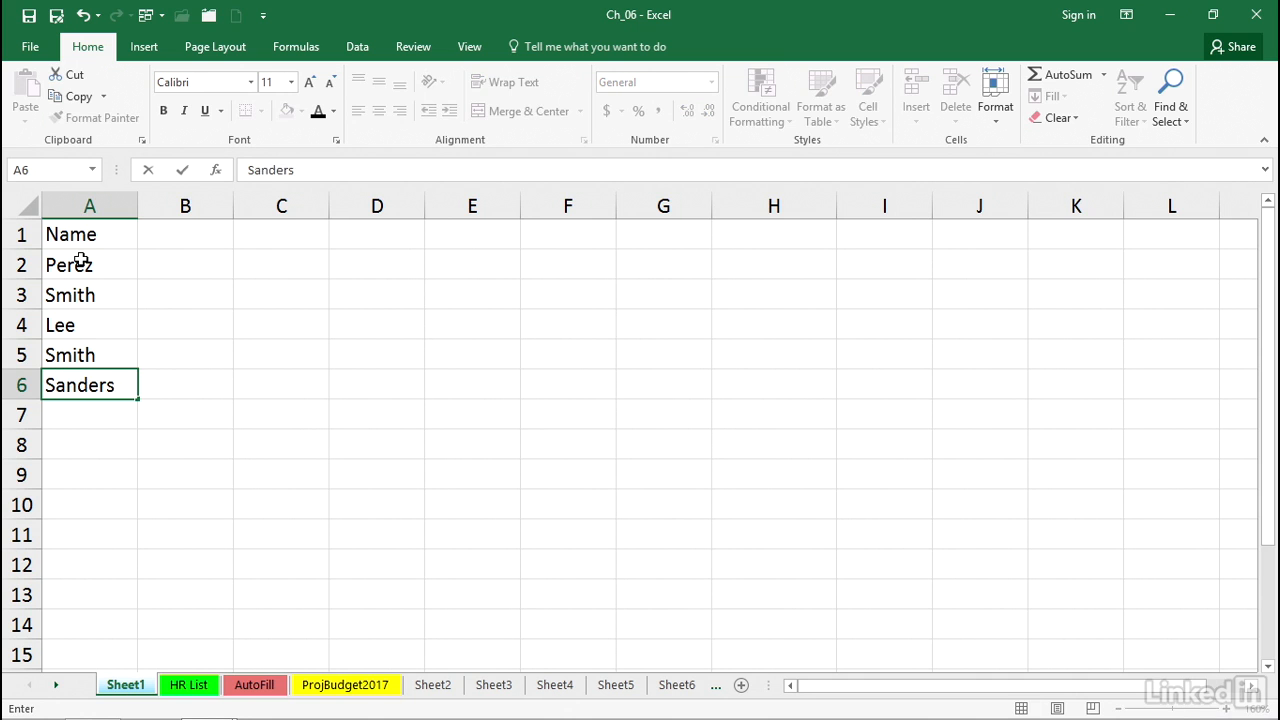
key("Return")
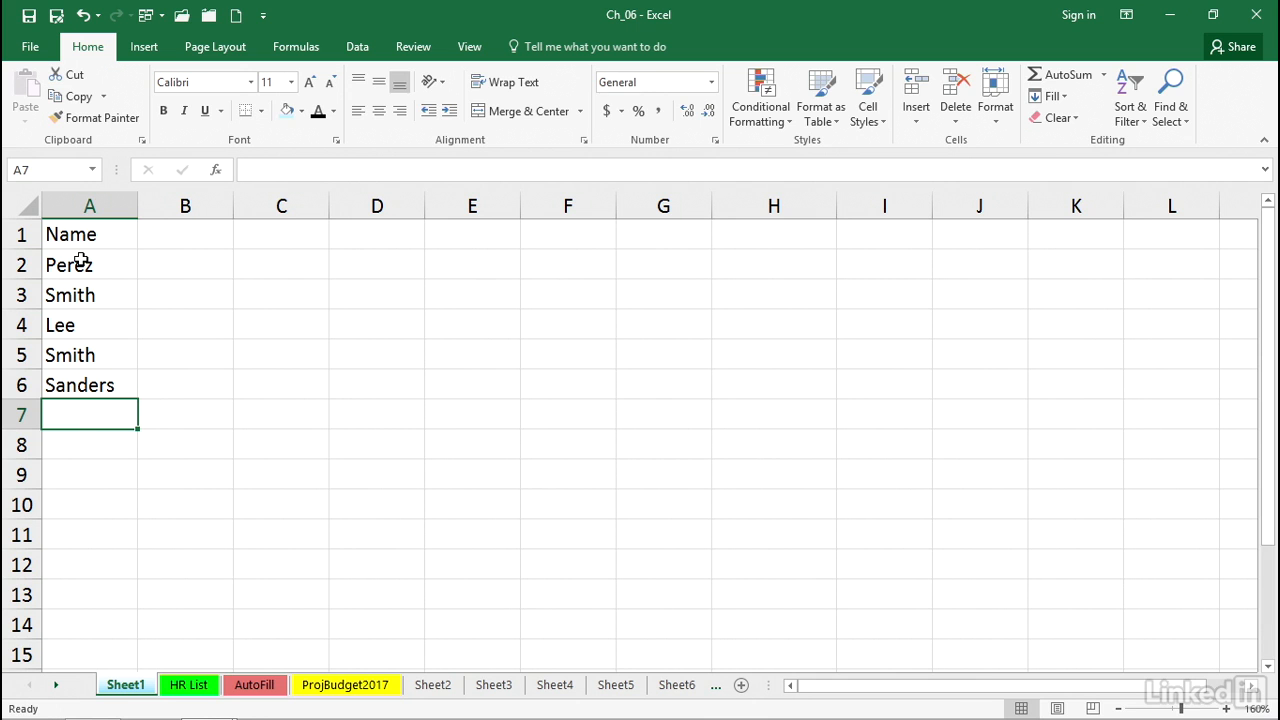
- Repeat the A2 surname in A7 and the A6 surname in A8, accepting the AutoComplete suggestion
type("Perez")
key("Return")
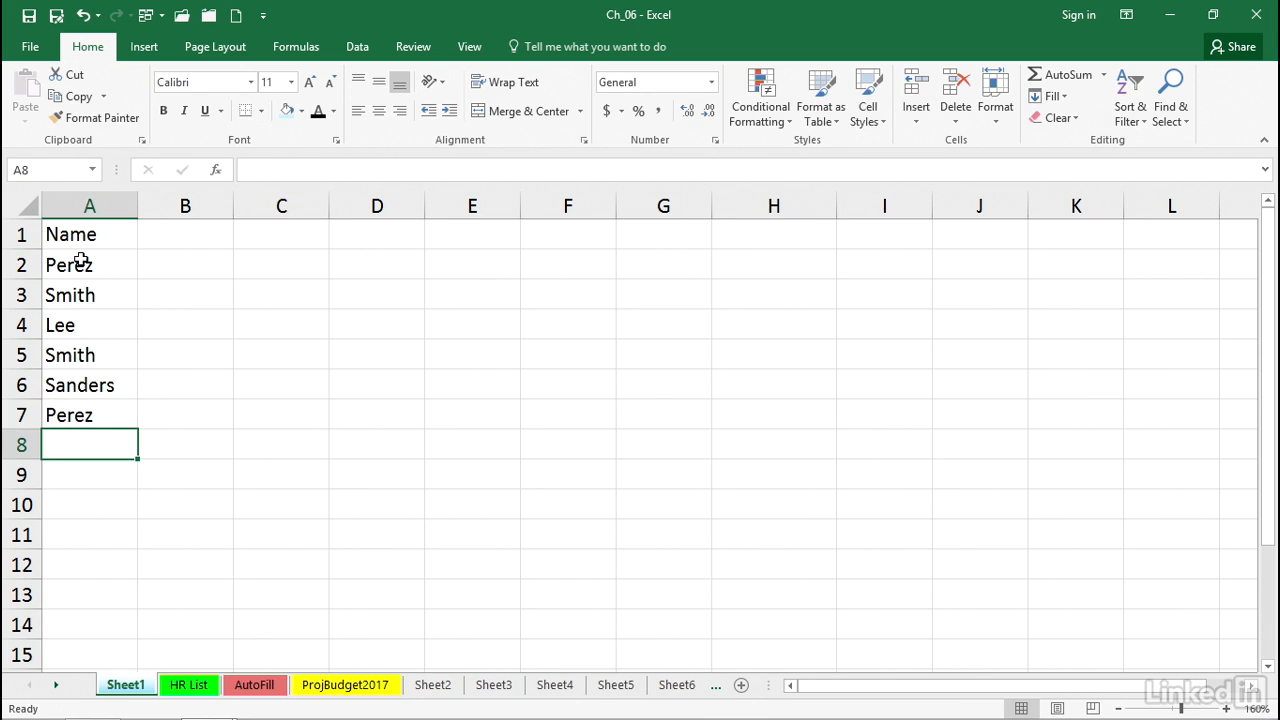
type("S")
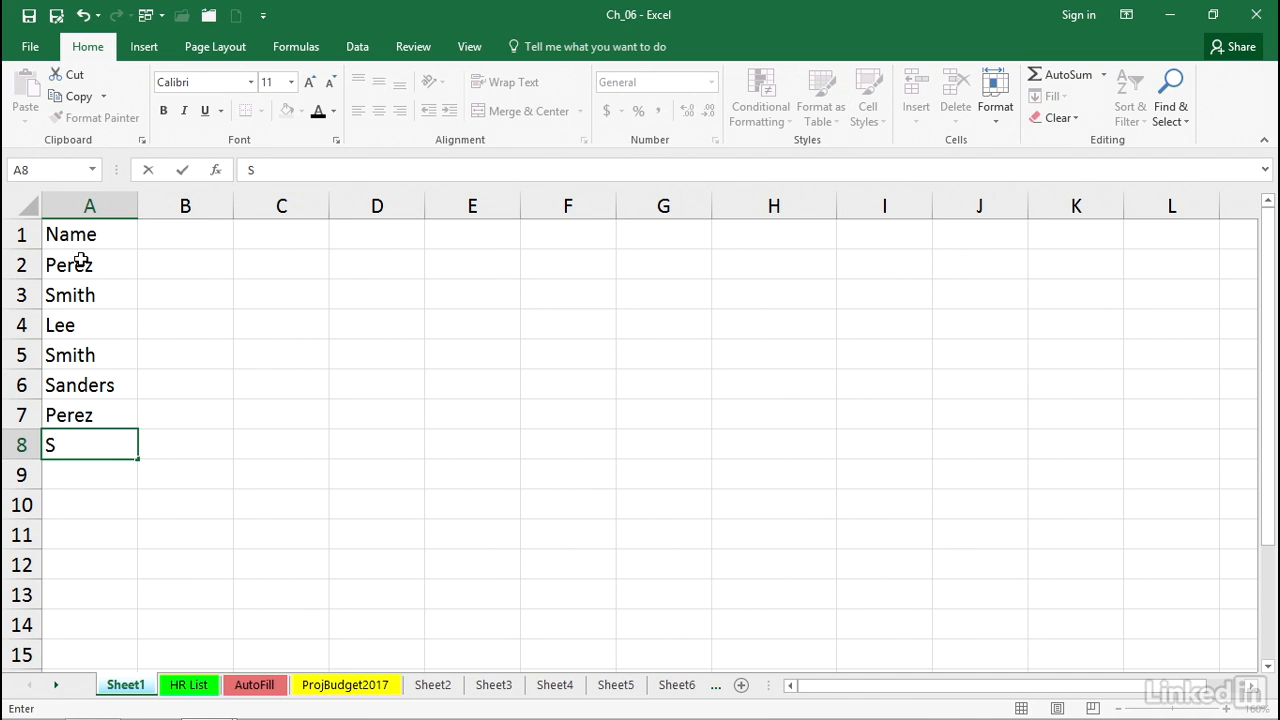
type("anders")
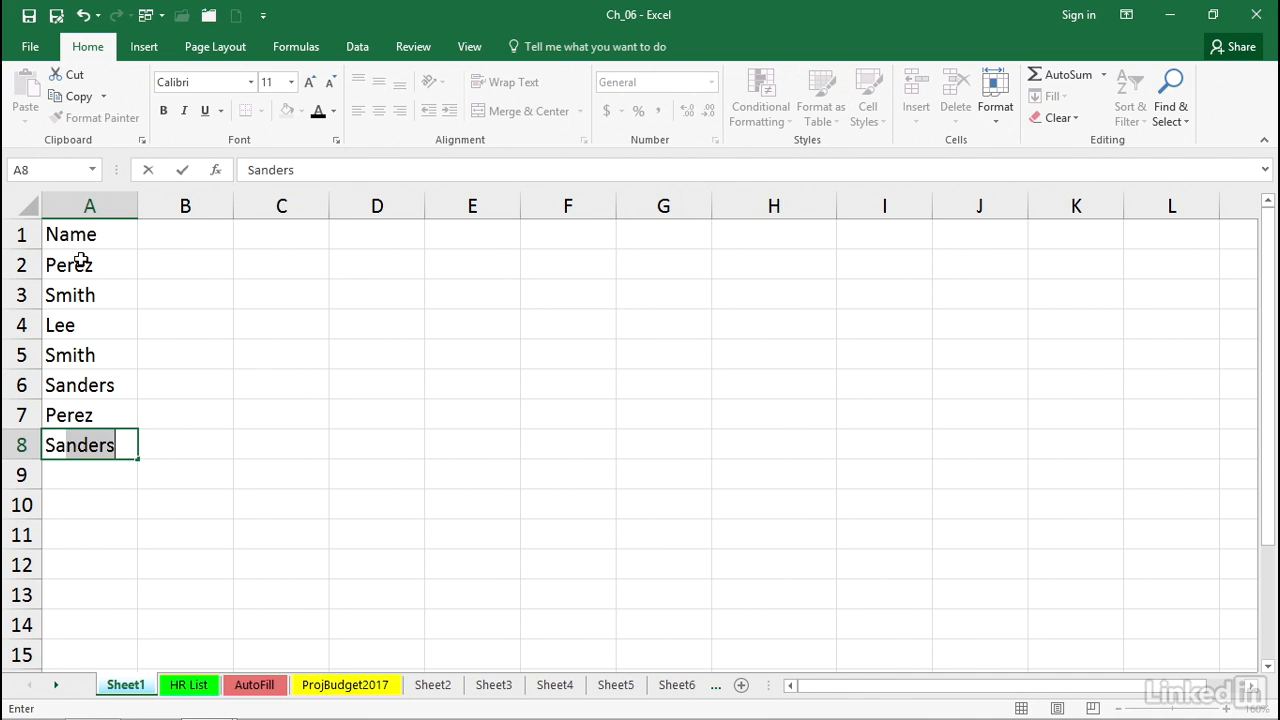
key("Return")
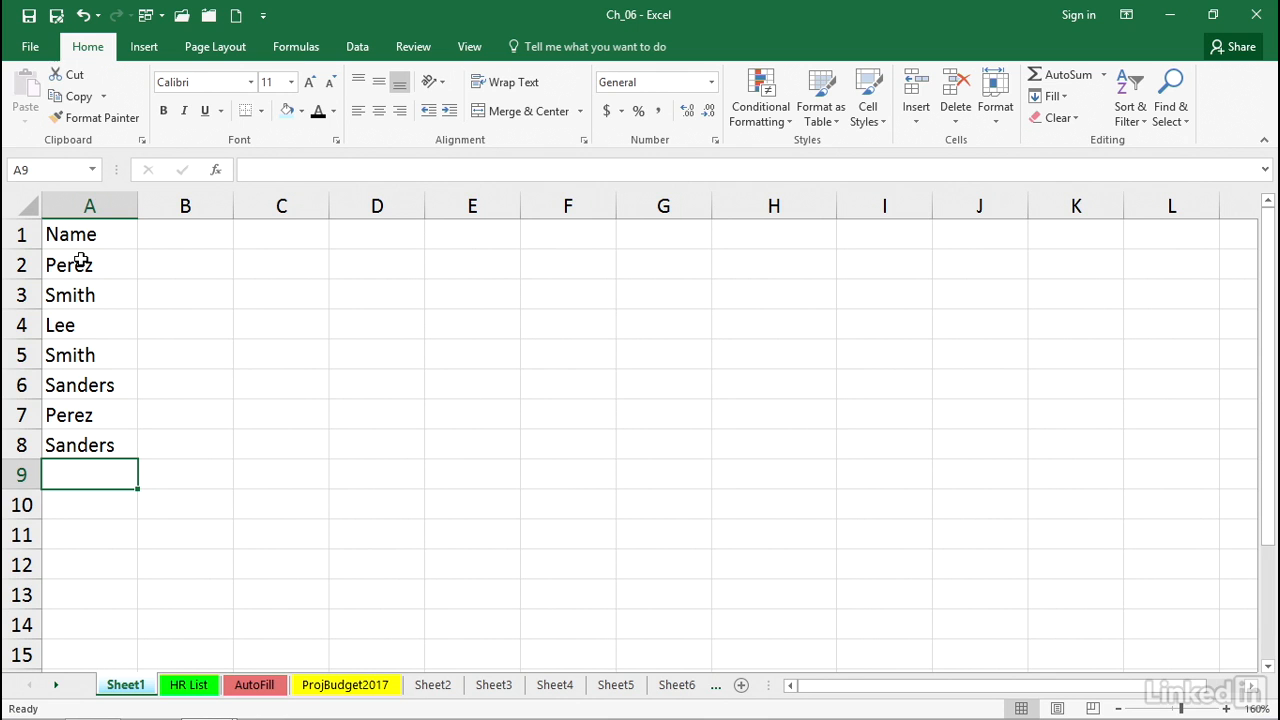
- Fill cell A9 with the same surname as A3, chosen from the list of existing column entries
key("alt+Down")
key("Down")
key("Down")
key("Down")
key("Down")
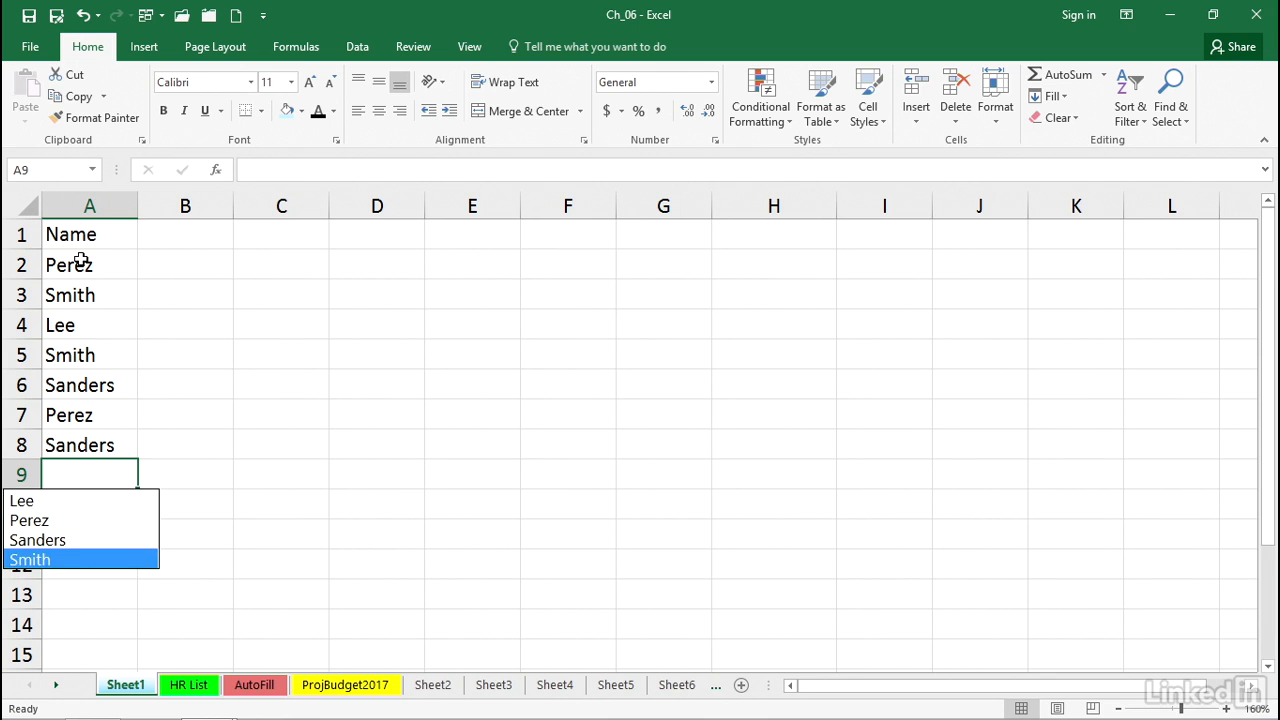
key("Return")
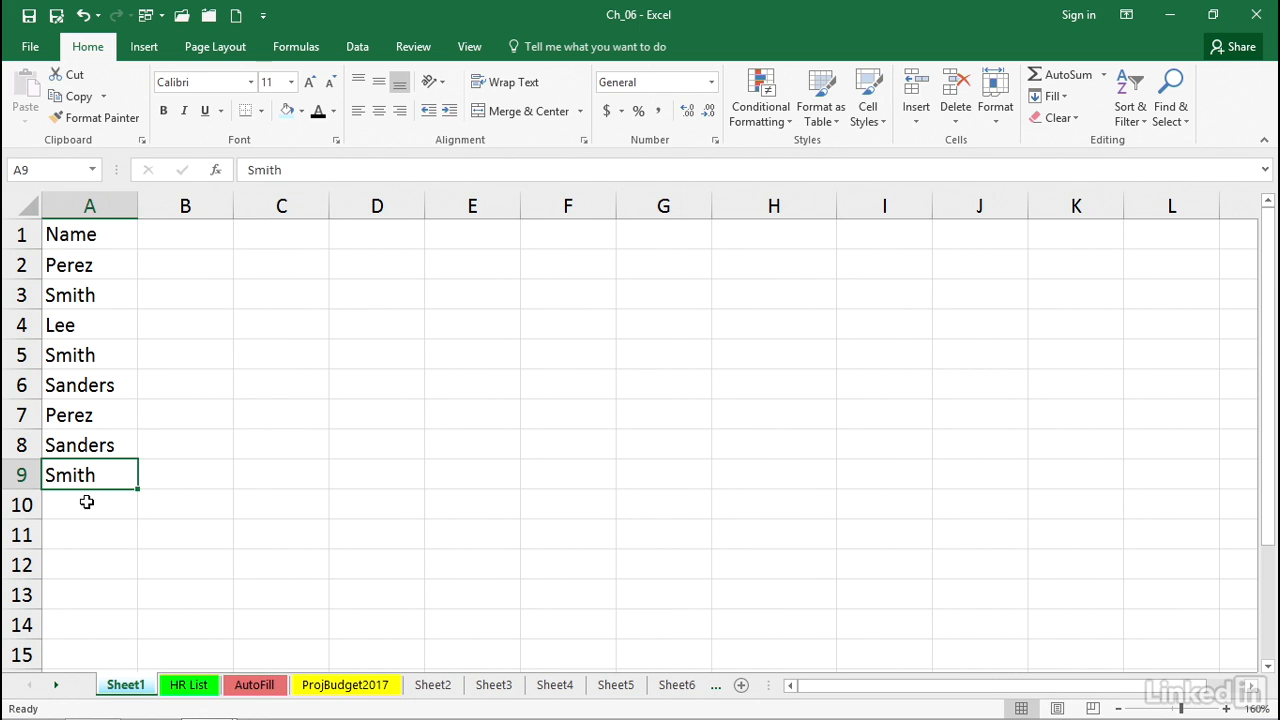
- Fill cell A10 with the same surname as A4 using Pick From Drop-down List
right_click(90, 505)
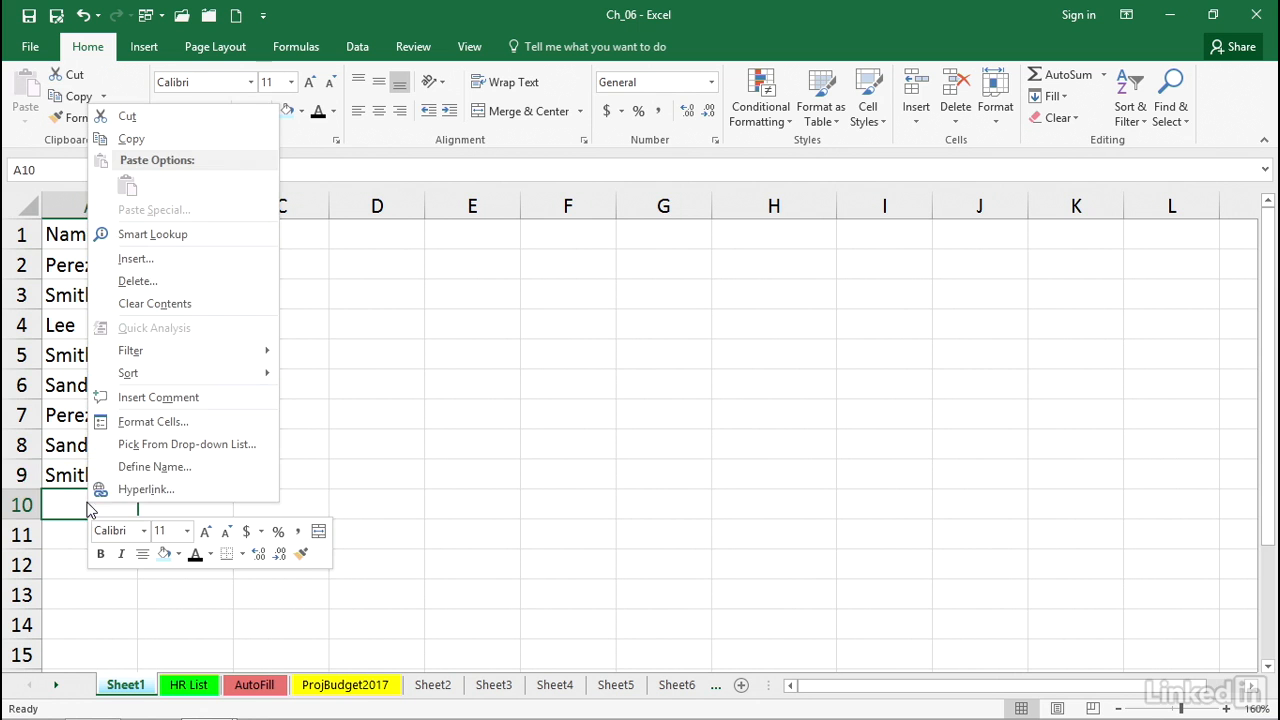
left_click(150, 445)
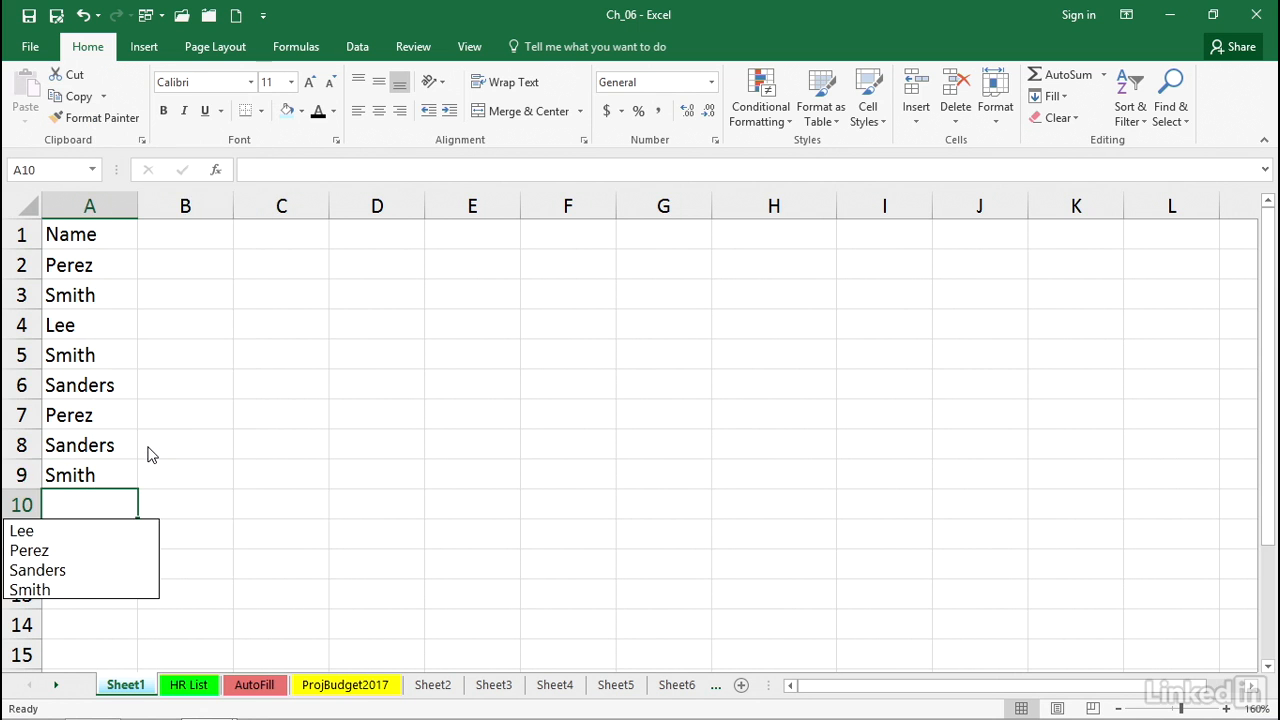
left_click(48, 531)
left_click(80, 529)
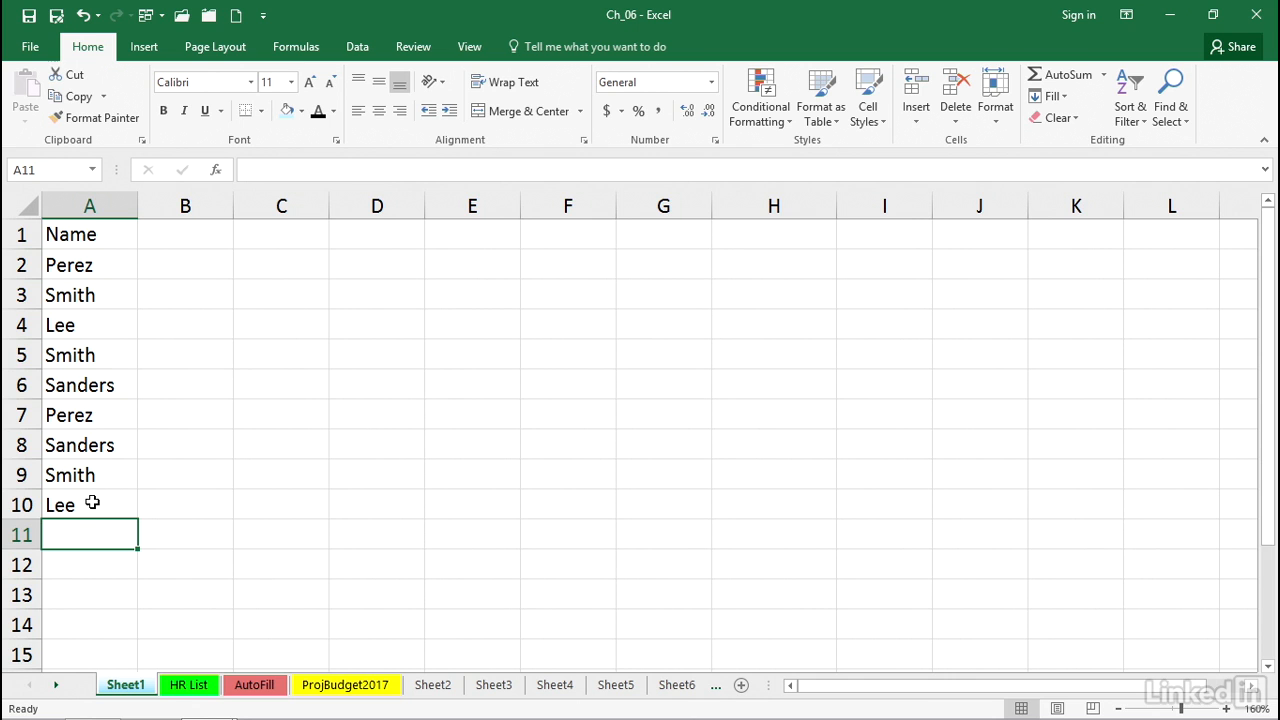
left_click(92, 503)
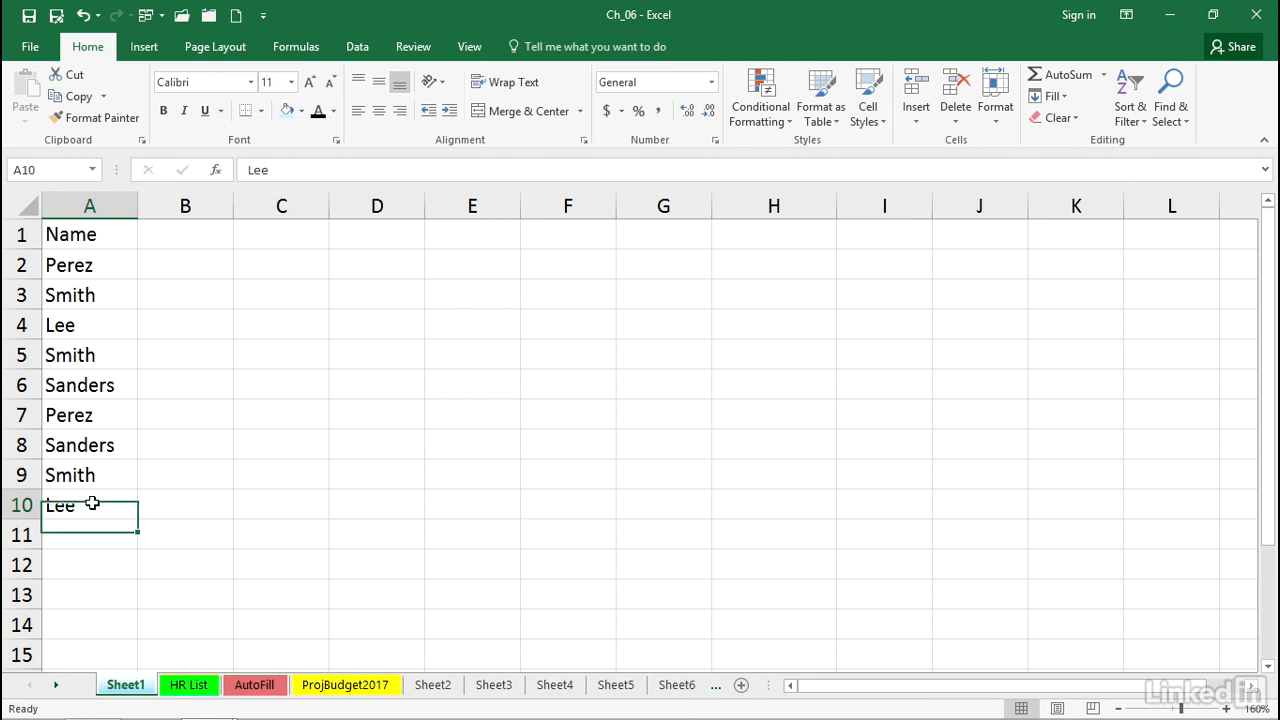
left_click(102, 534)
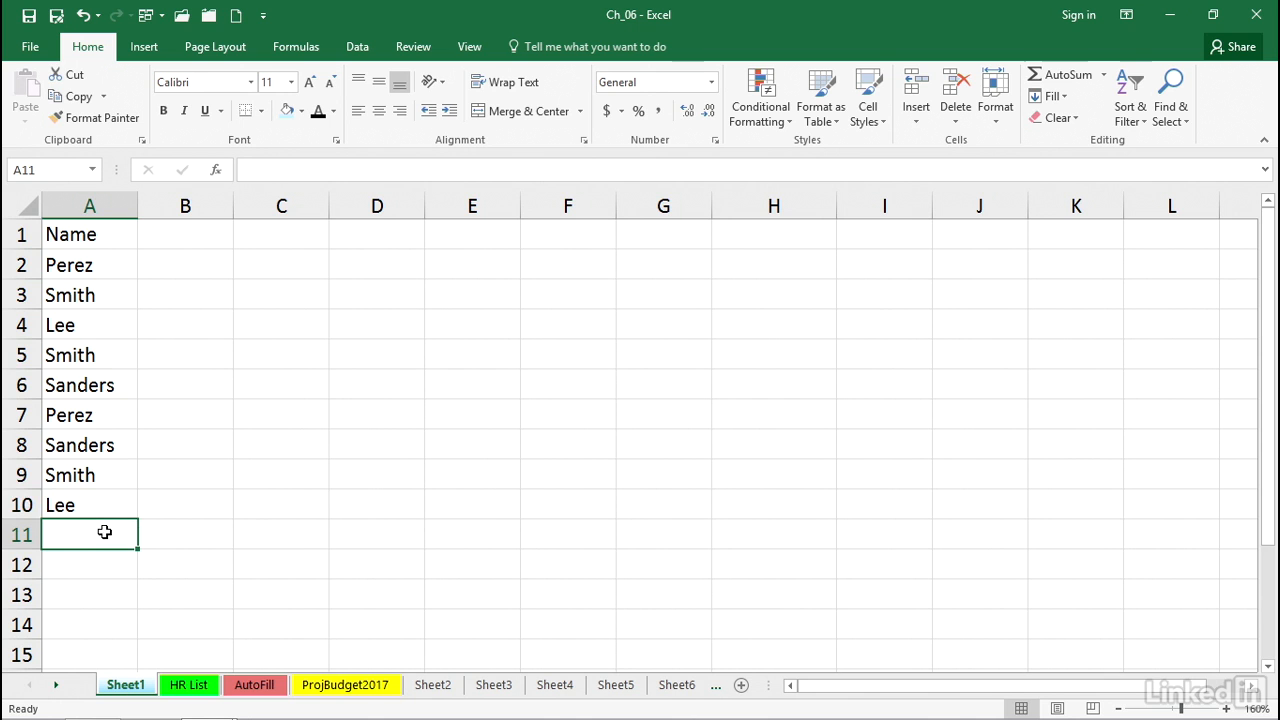
- Enter a new surname in cell A11 that does not yet occur in the Name column
type("N")
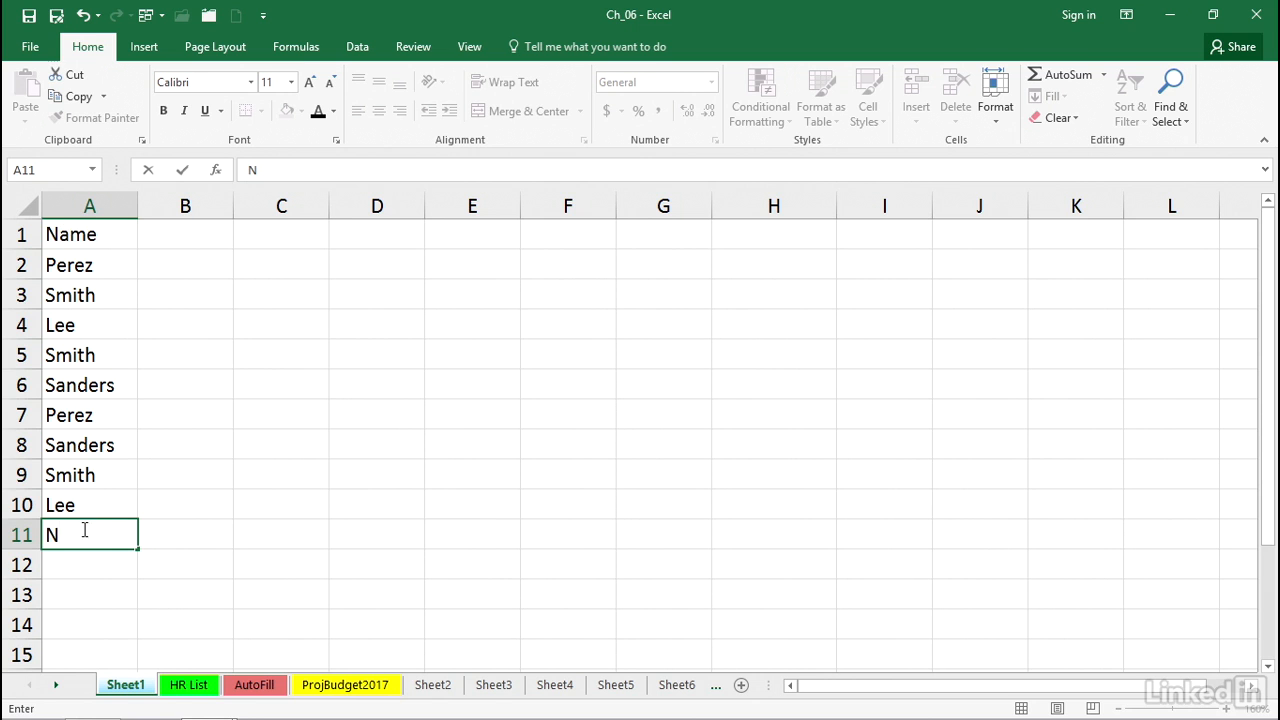
type("ewton")
key("Return")
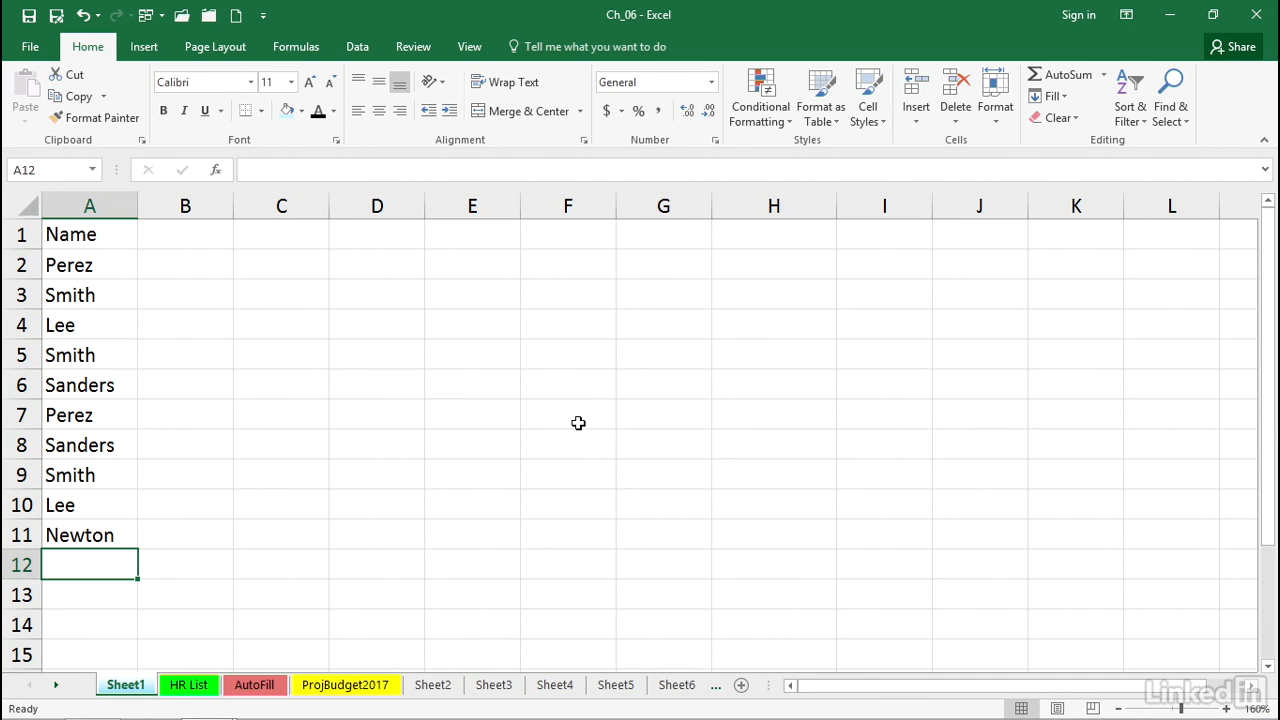
- Enter 1001 in cell D2 and copy the same number down to D8
left_click(360, 265)
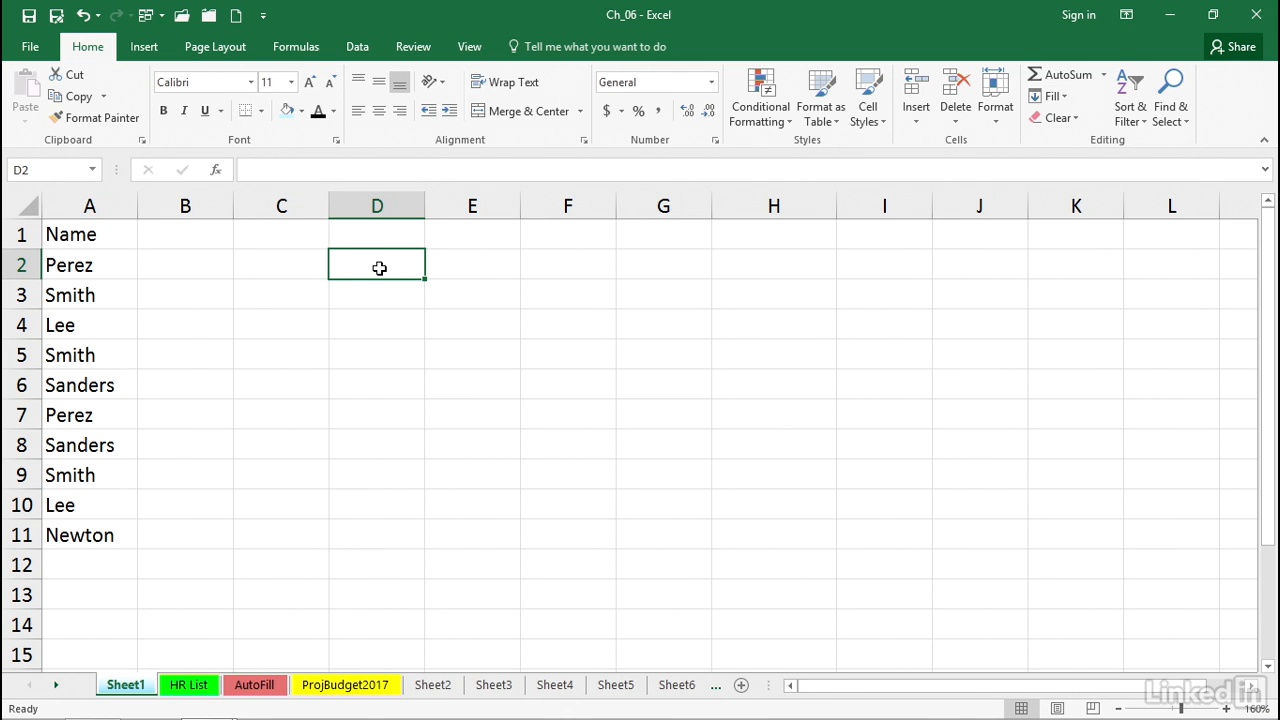
type("1001")
key("ctrl+Return")
left_click_drag(425, 279, 420, 466)
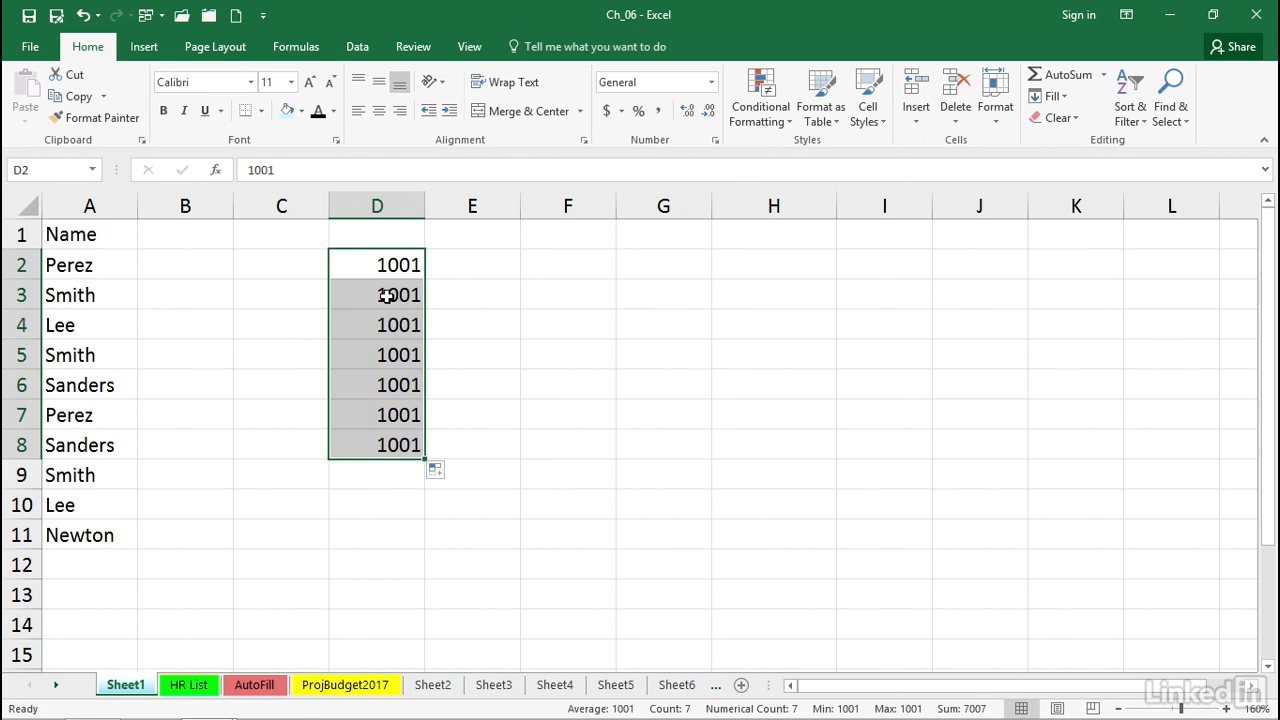
- Fill D2 down to D12 as a series increasing by one, from 1001 to 1011
left_click(370, 261)
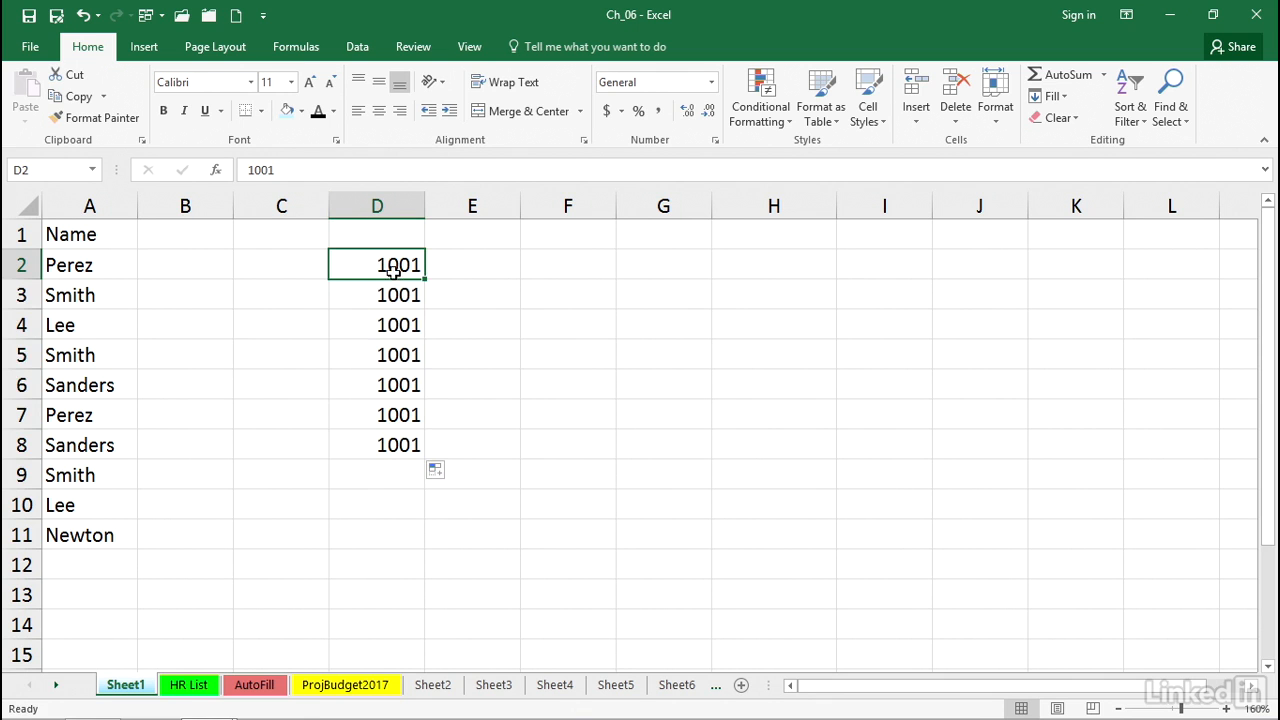
left_click_drag(426, 280, 412, 572)
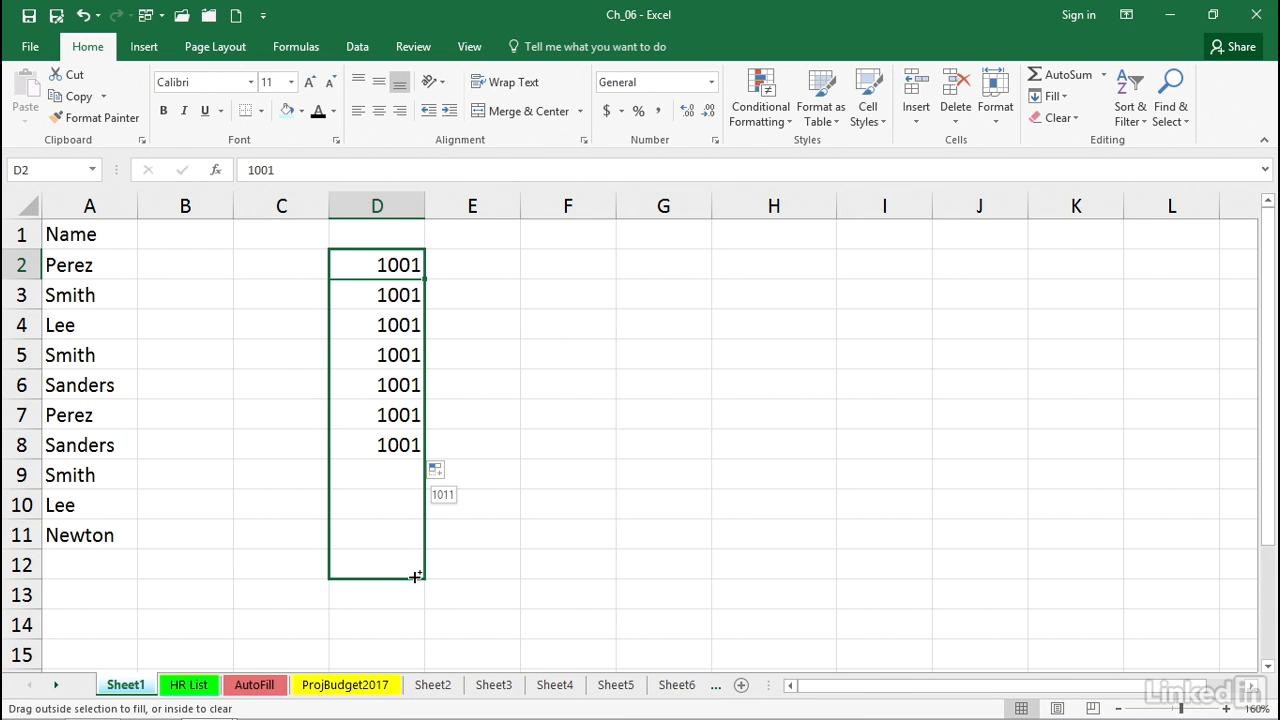
left_click_drag(416, 571, 409, 572)
left_click_drag(413, 568, 413, 568)
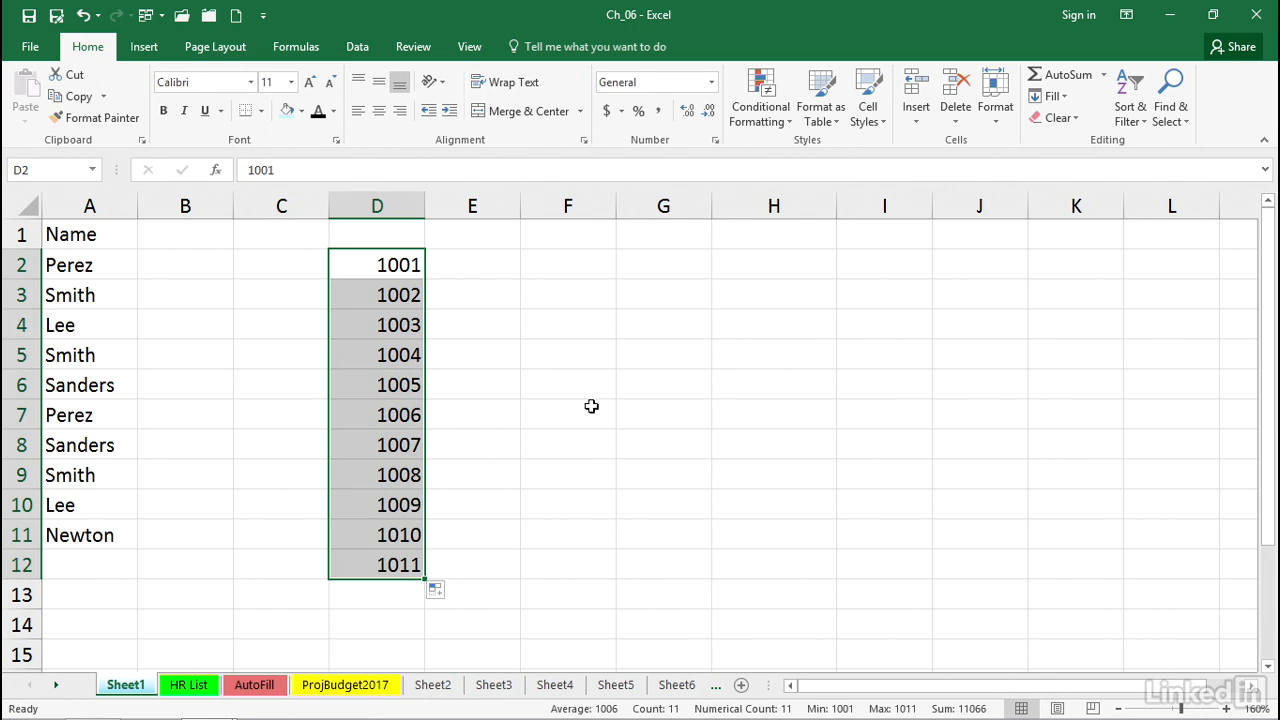
- Enter 1010 in cell E2 and 1020 in cell E3
left_click(483, 266)
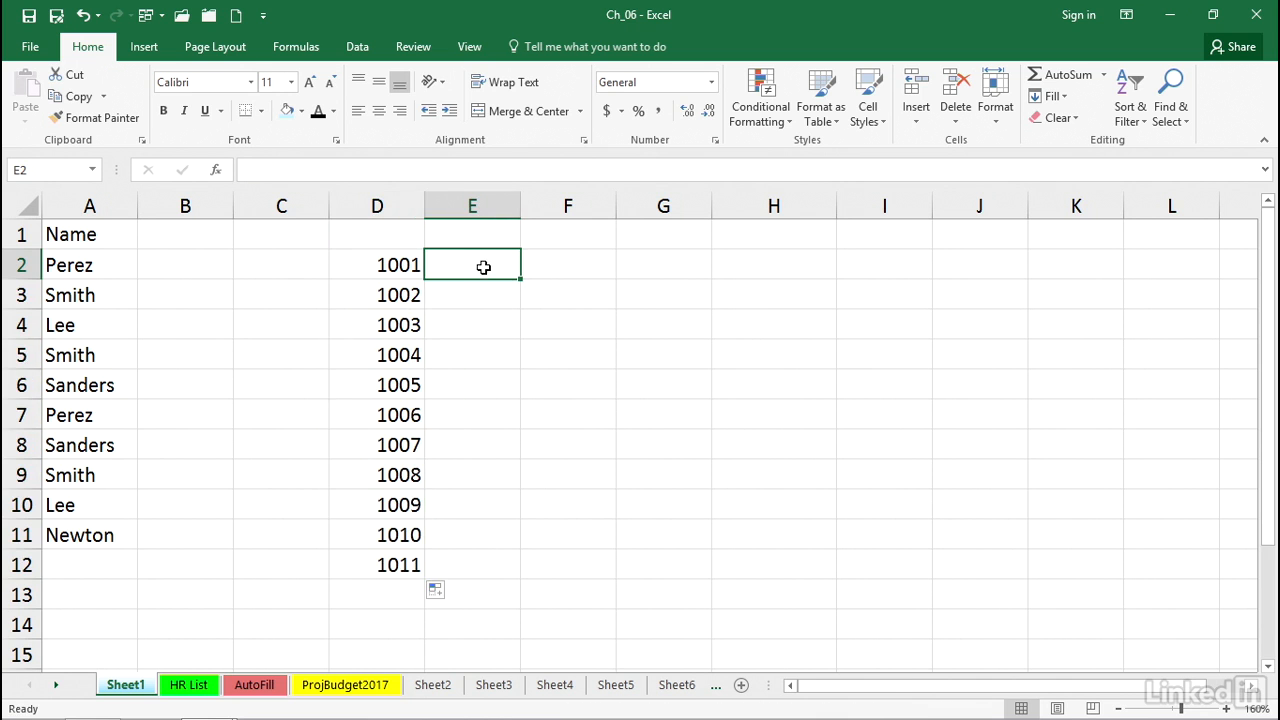
type("10")
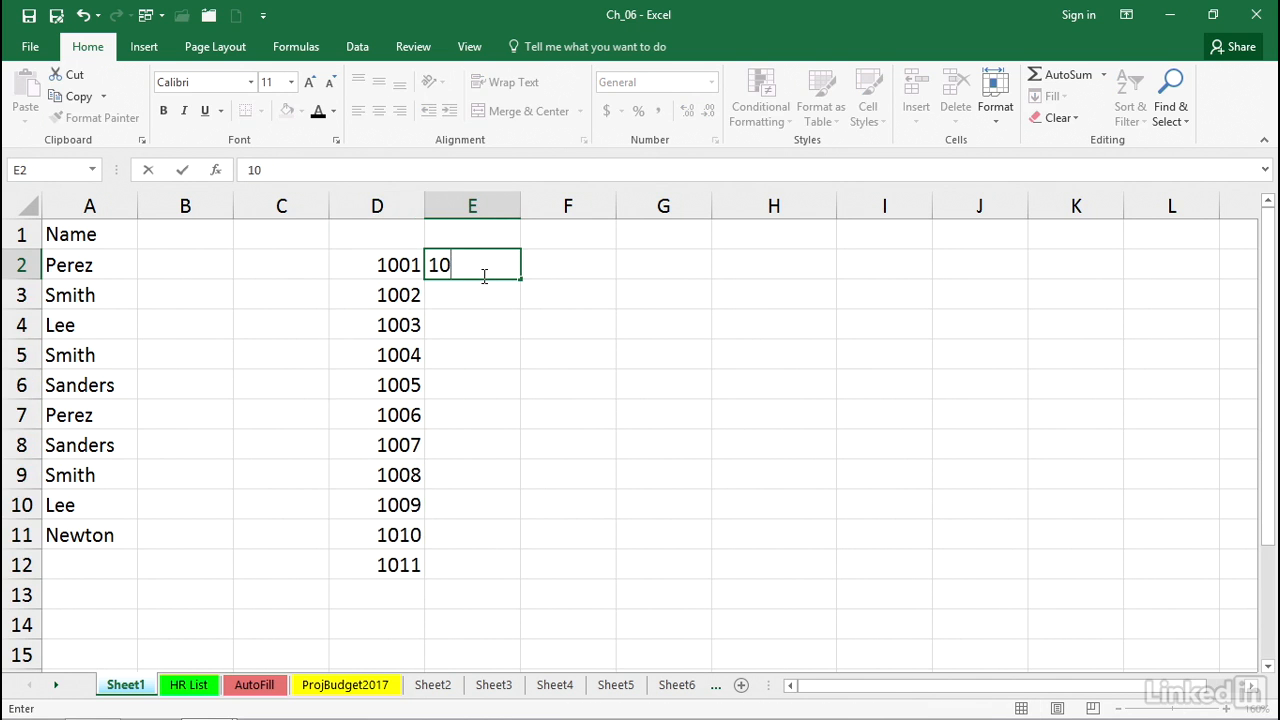
type("10")
key("Return")
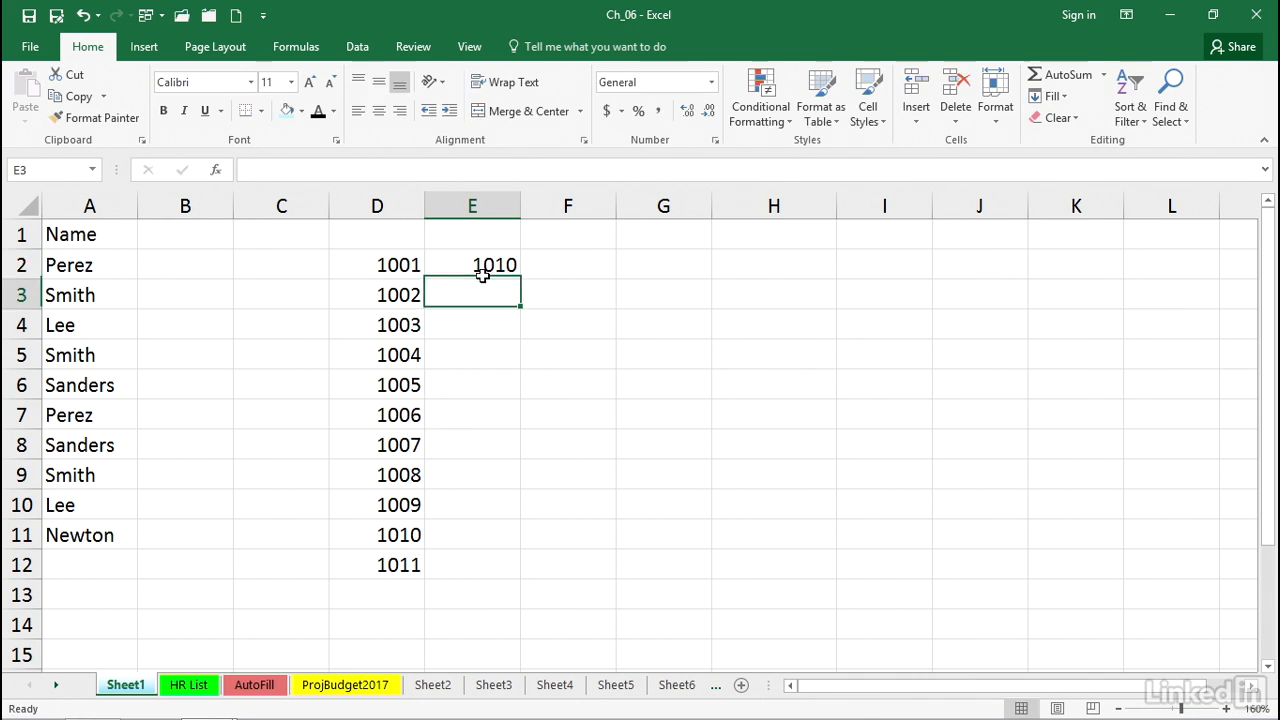
type("1020")
key("ctrl+Return")
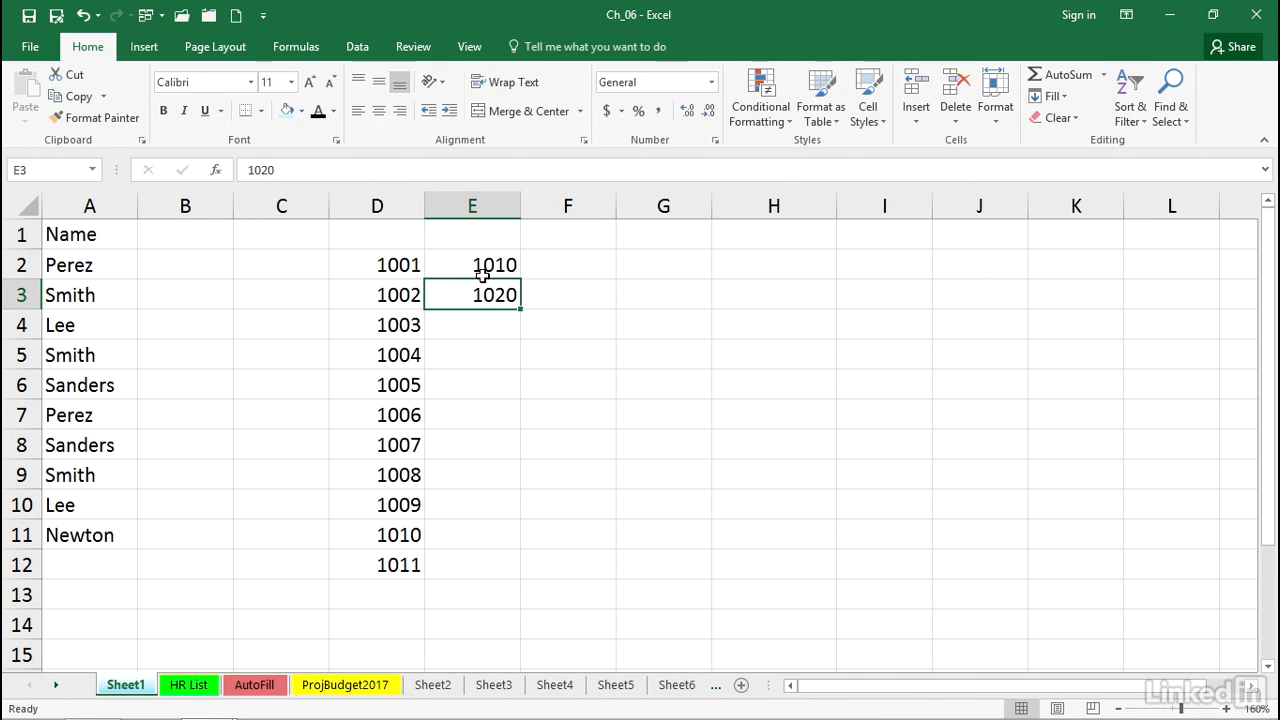
- Extend the E2:E3 series down to 1080, move it to start in E4, and extend it upward to 980 in E1
left_click_drag(481, 262, 525, 482)
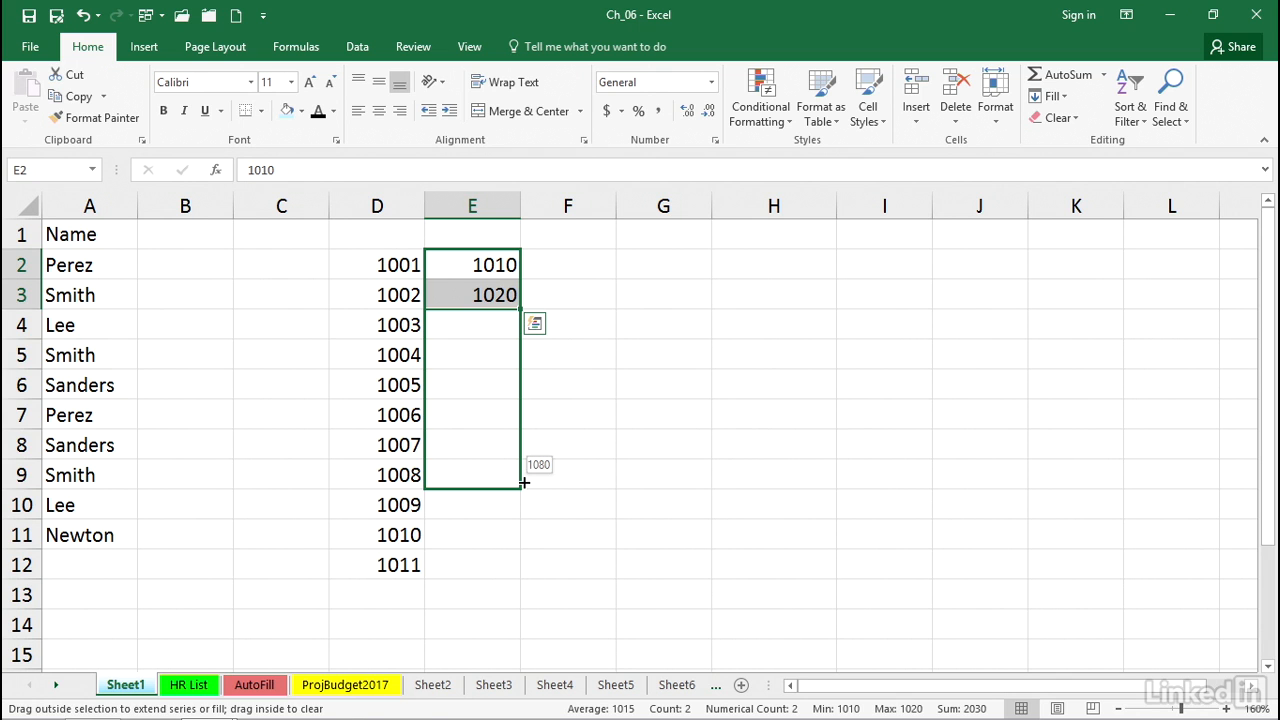
left_click_drag(524, 482, 524, 482)
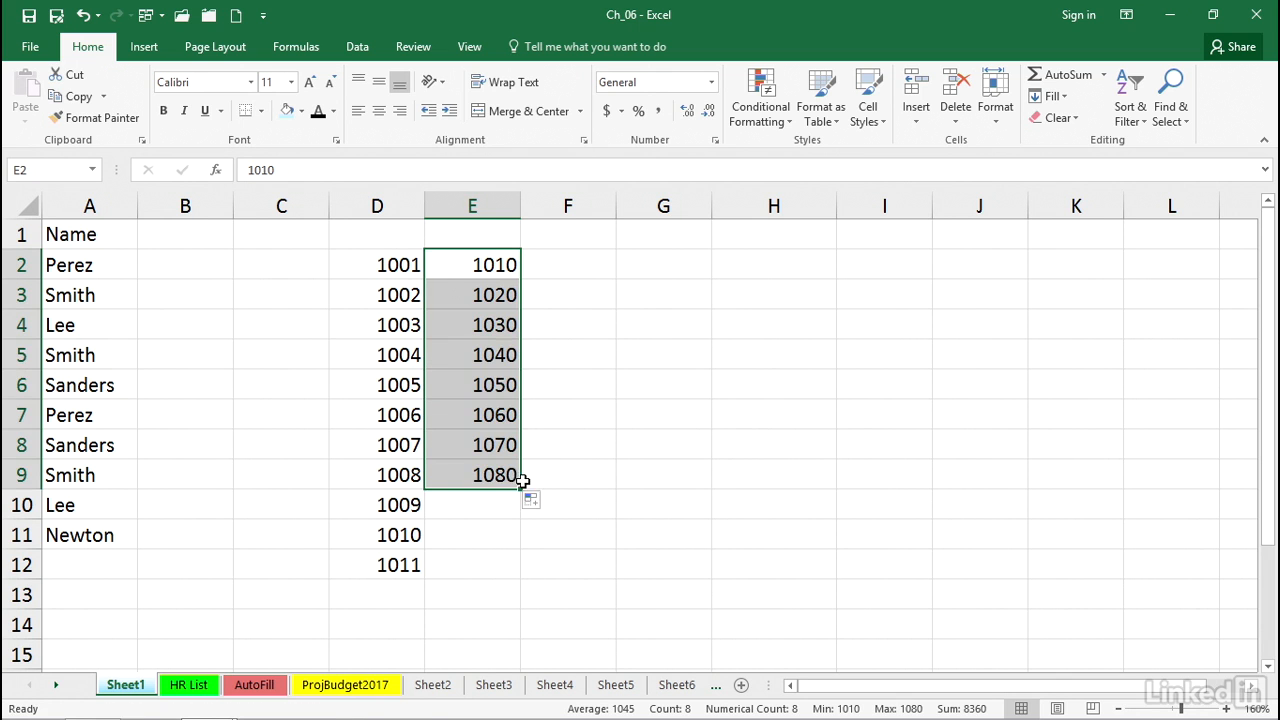
mouse_move(500, 250)
left_mouse_down()
mouse_move(483, 335)
mouse_move(520, 370)
mouse_move(521, 236)
left_mouse_up()
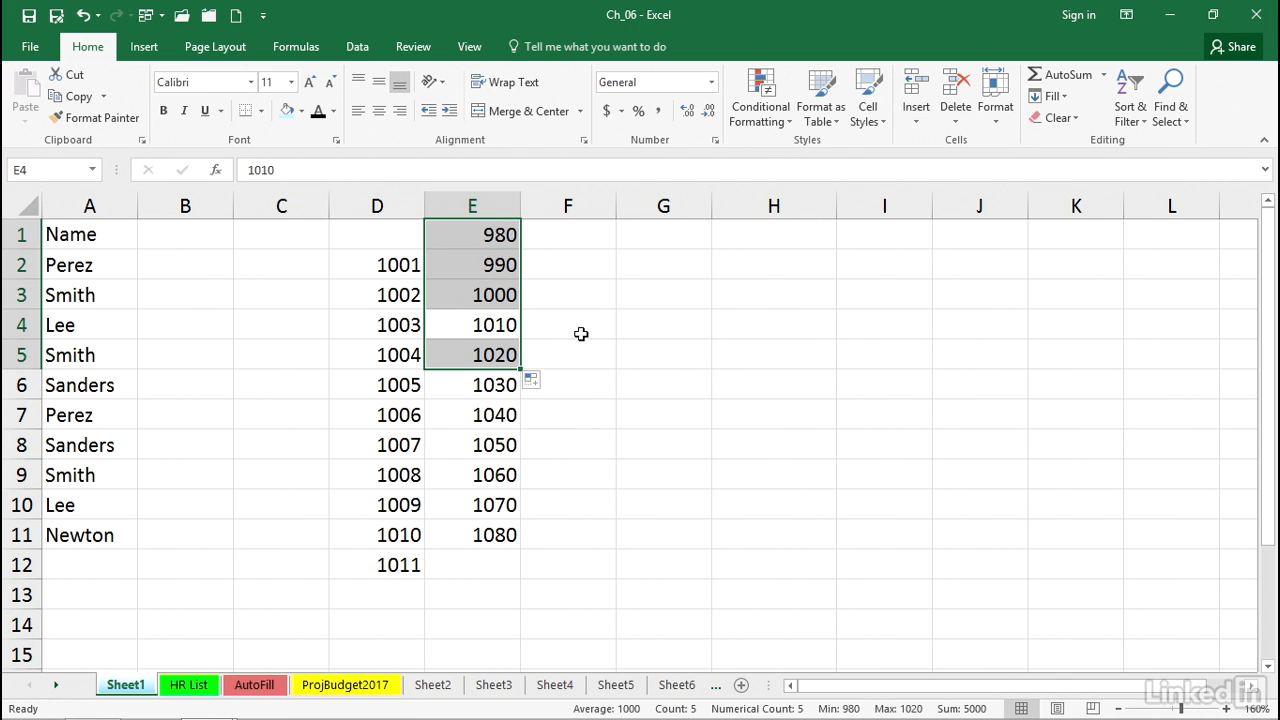
left_click(609, 437)
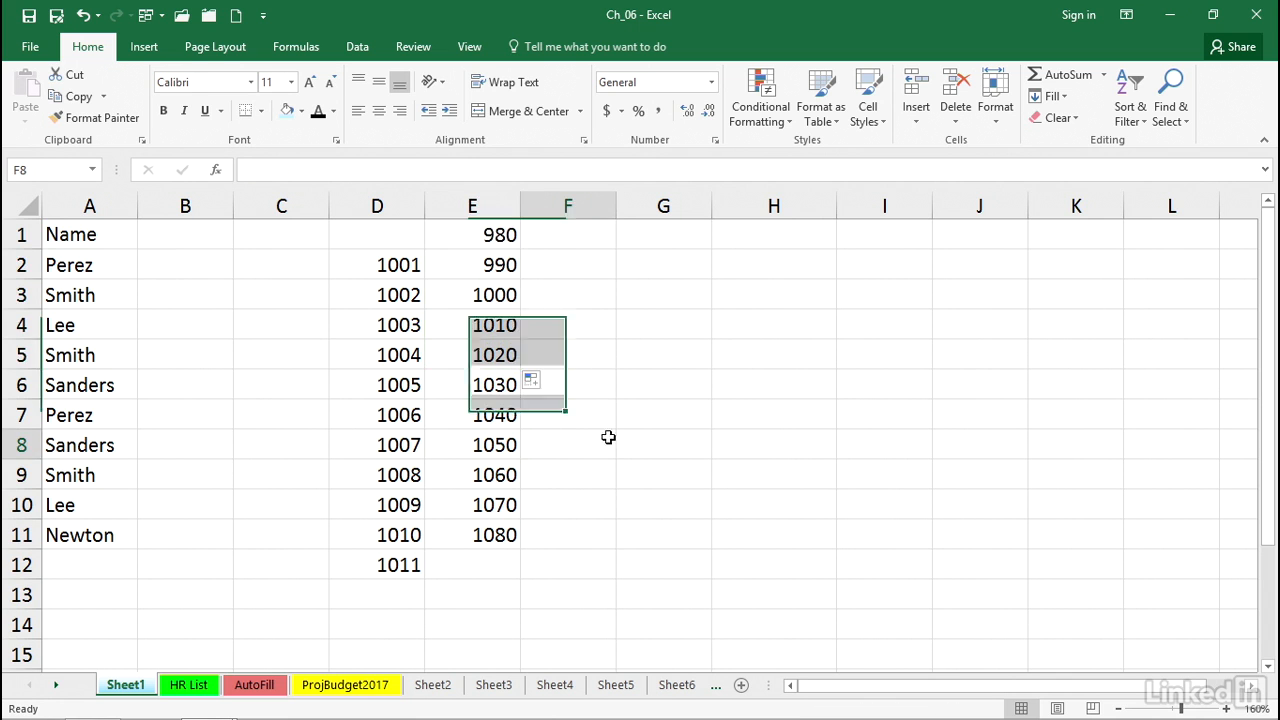
- Enter 1020 in F4, try extending the row series to the right of E4:F4, and clear the trial entries
left_click(555, 321)
type("1020")
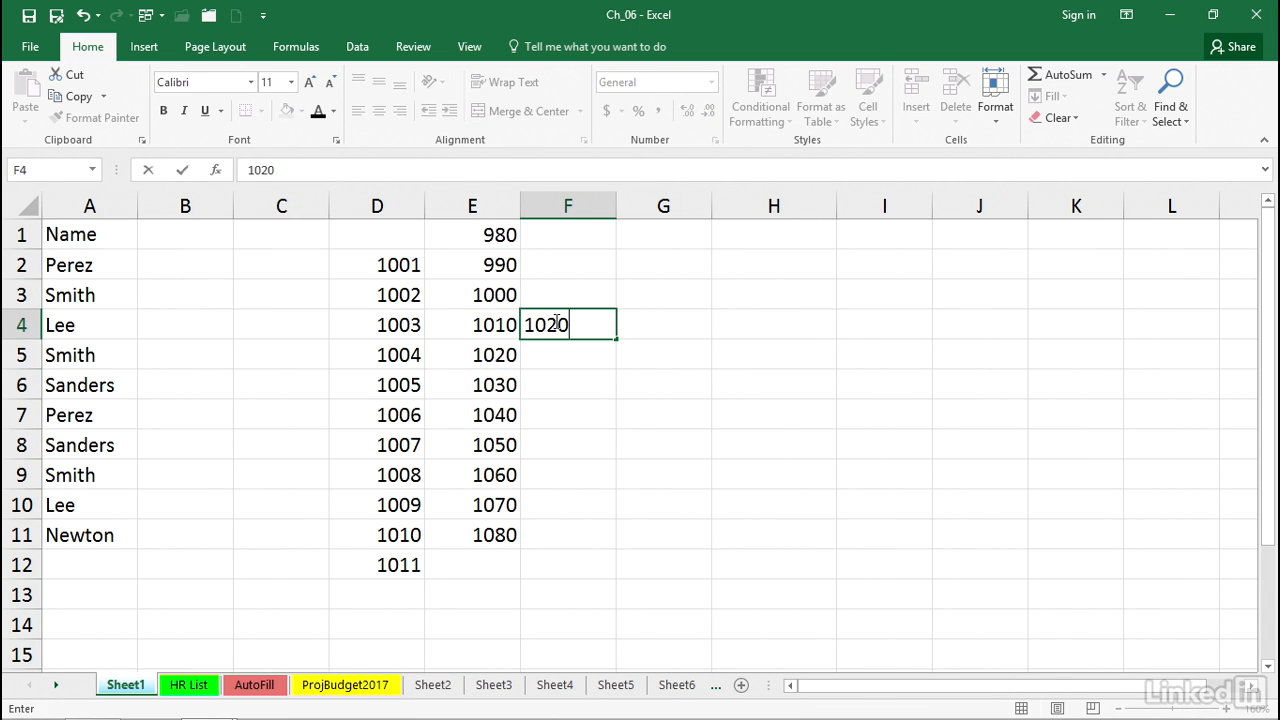
left_click_drag(500, 325, 894, 391)
left_click_drag(660, 341, 943, 272)
left_click_drag(798, 263, 1167, 272)
left_click(730, 347)
key("Delete")
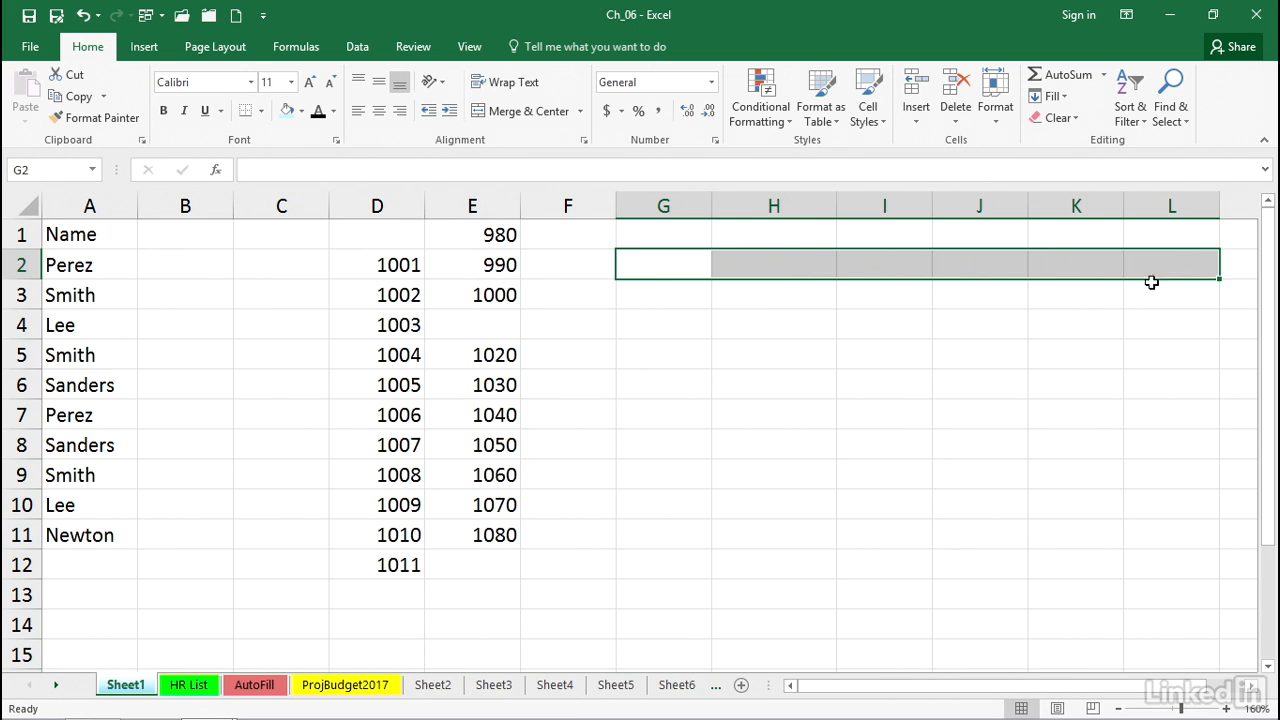
- Clear the numbers from column E, rows 1 to 11
left_click(495, 244)
left_click_drag(495, 249, 491, 555)
key("Delete")
- Enter 1 in cell E2 and fill it down to E10 as a series from 1 to 9
left_click(486, 262)
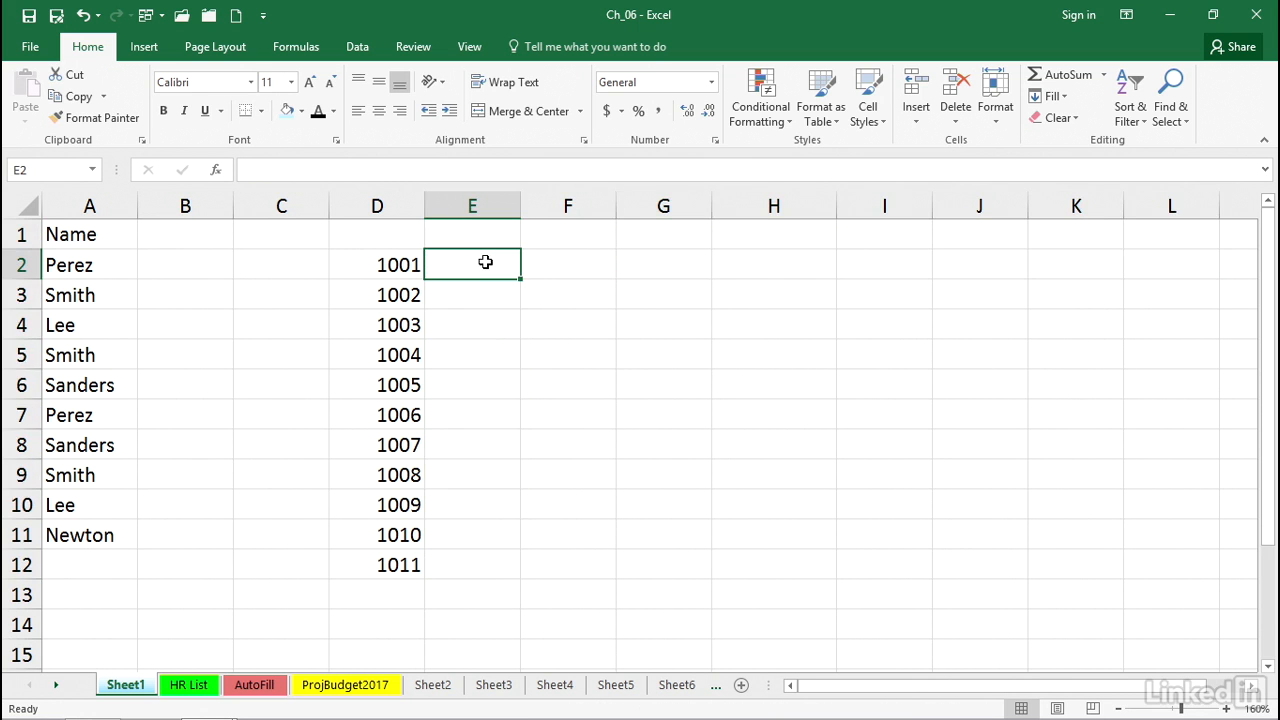
type("1")
key("Return")
left_click(483, 265)
left_click_drag(519, 279, 506, 506)
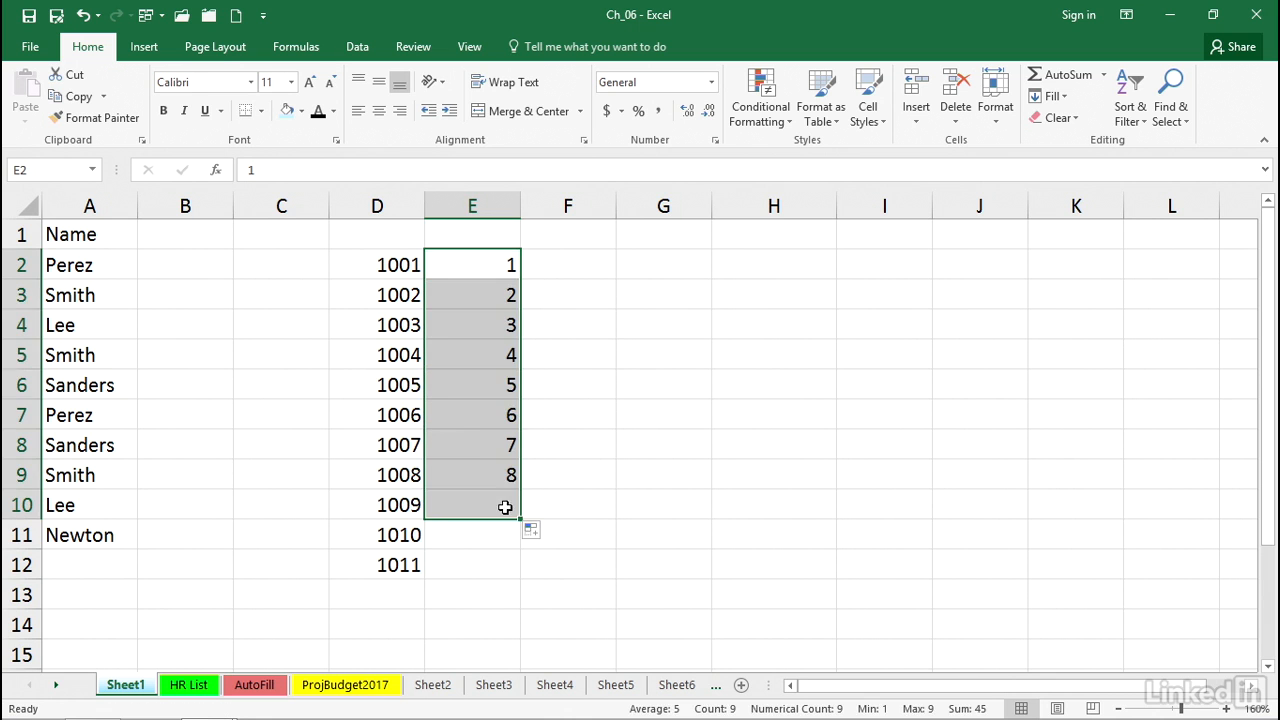
left_click(470, 450)
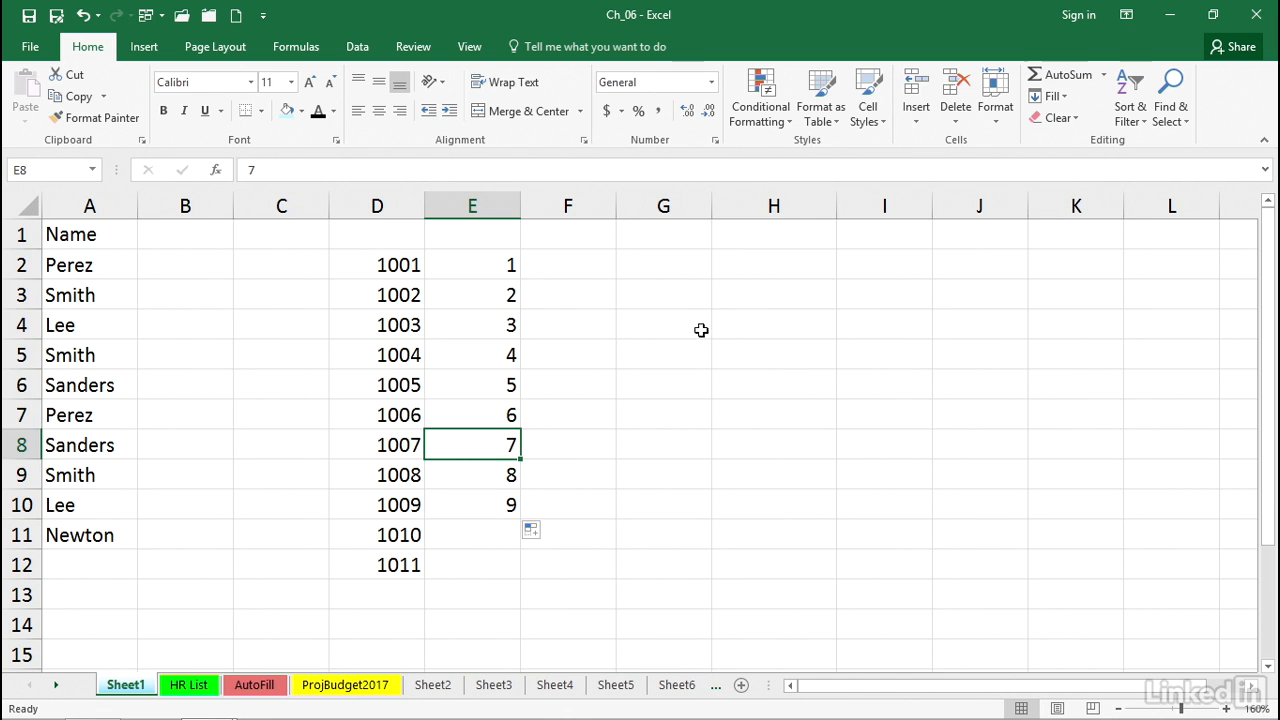
- Select the range G2:J4 and enter 234, 567, 45 and 345 across its first row
left_click_drag(650, 264, 986, 317)
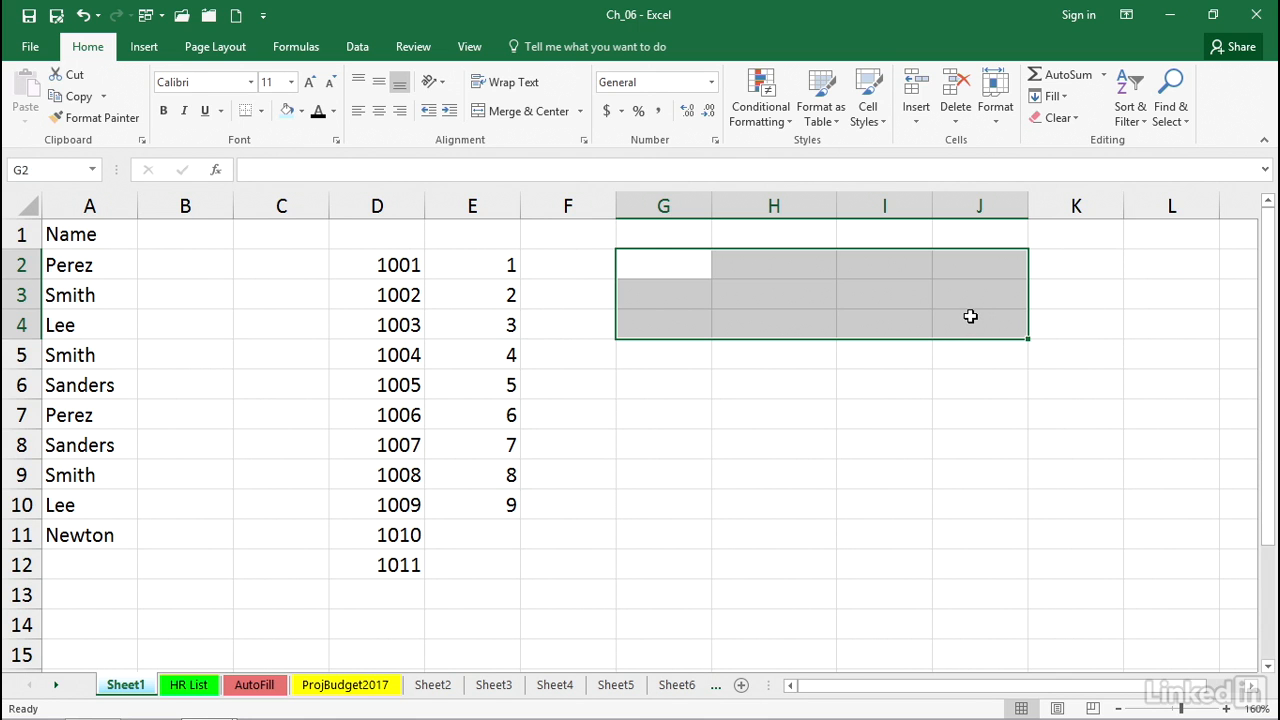
type("234")
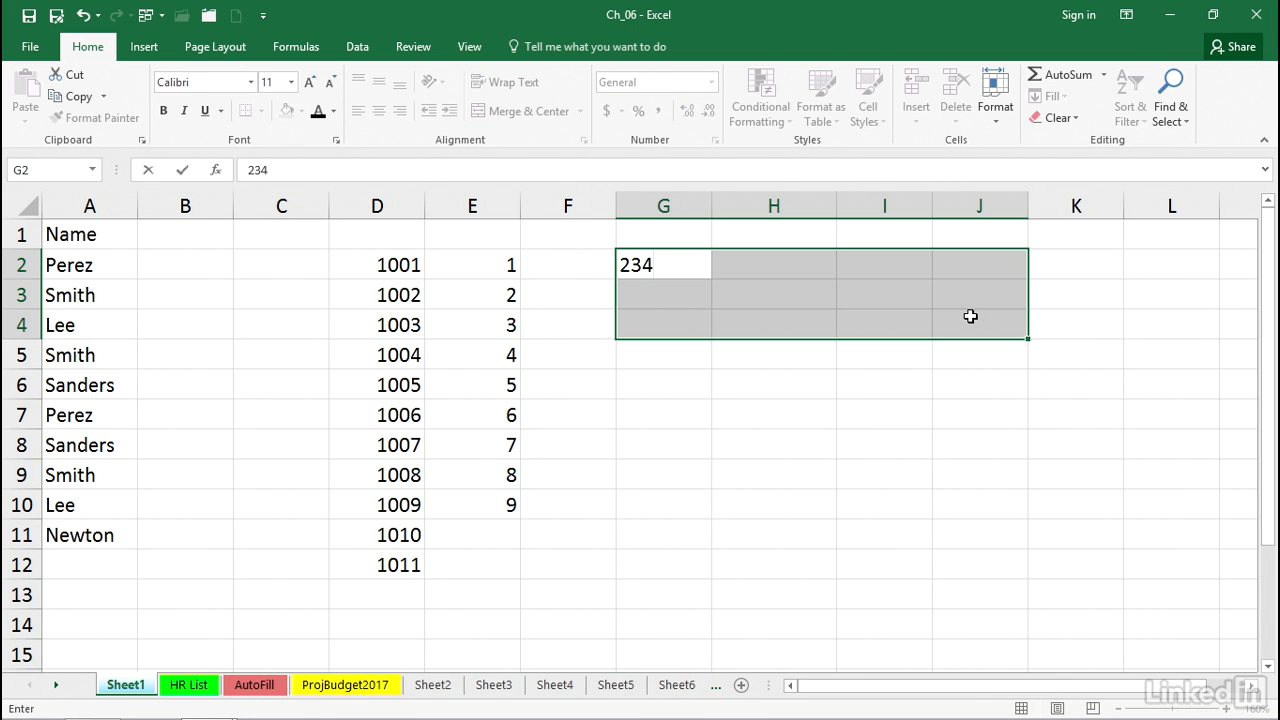
key("Tab")
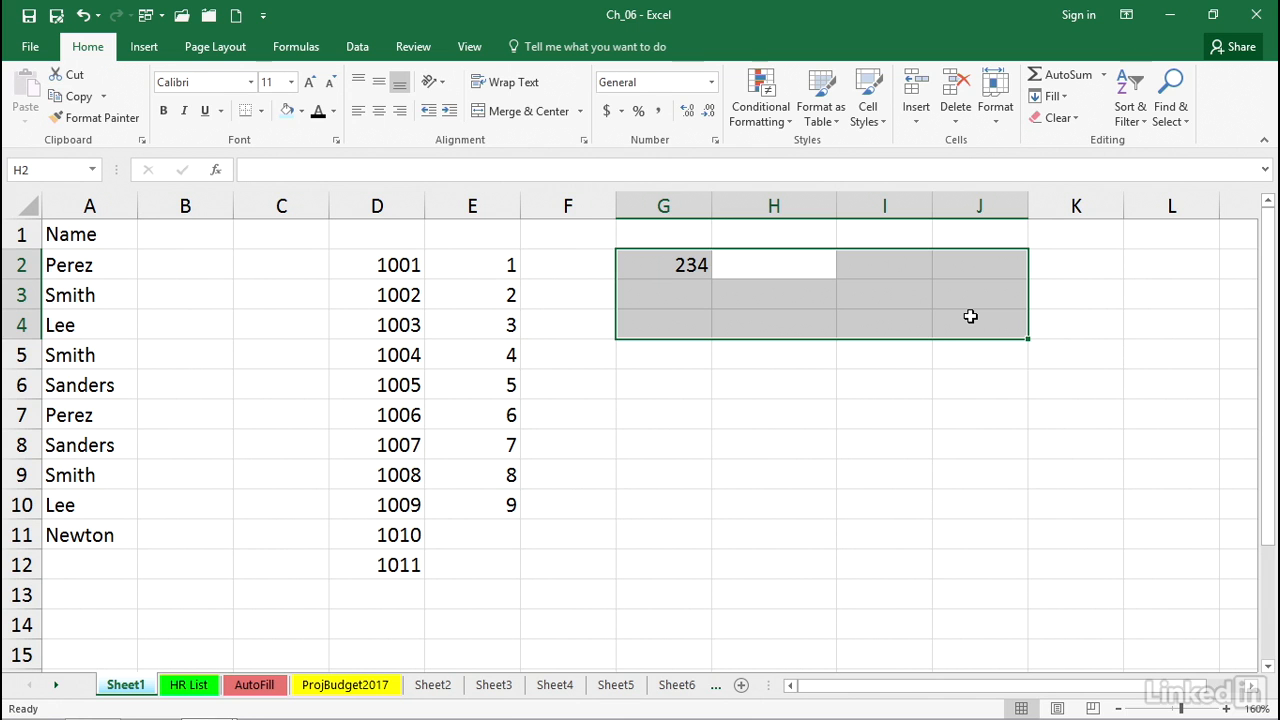
type("567")
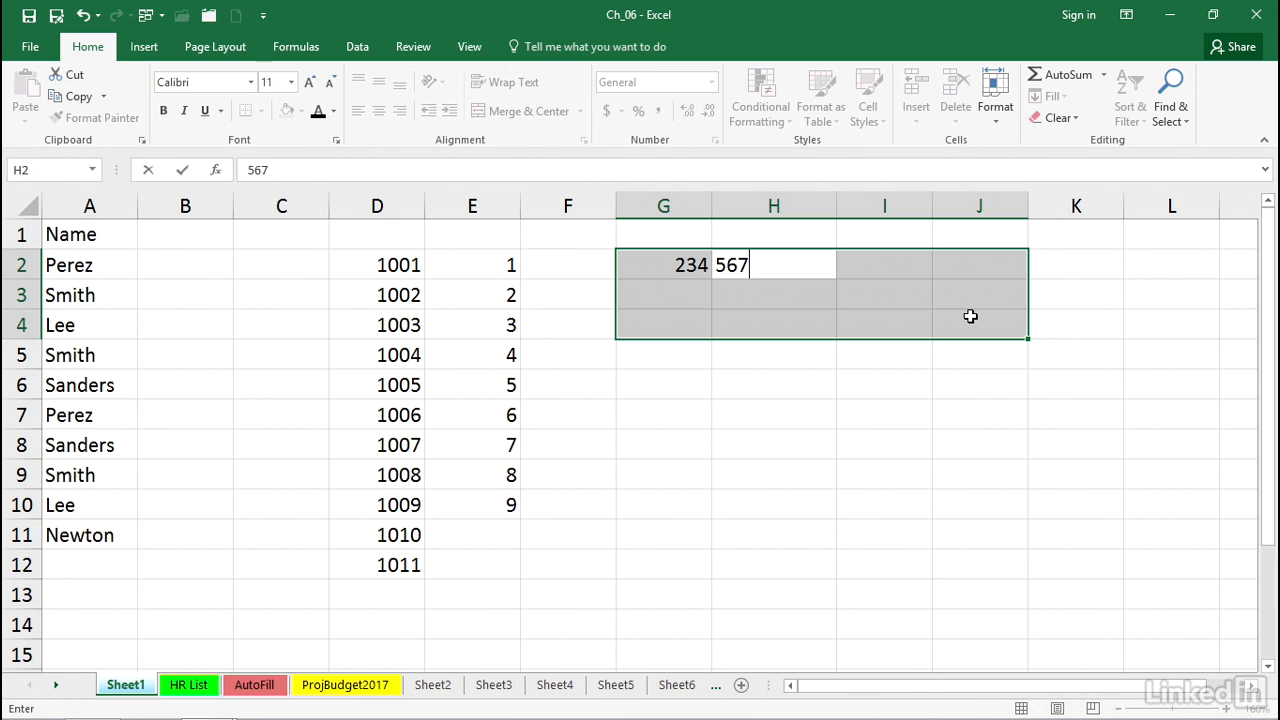
key("Tab")
type("45")
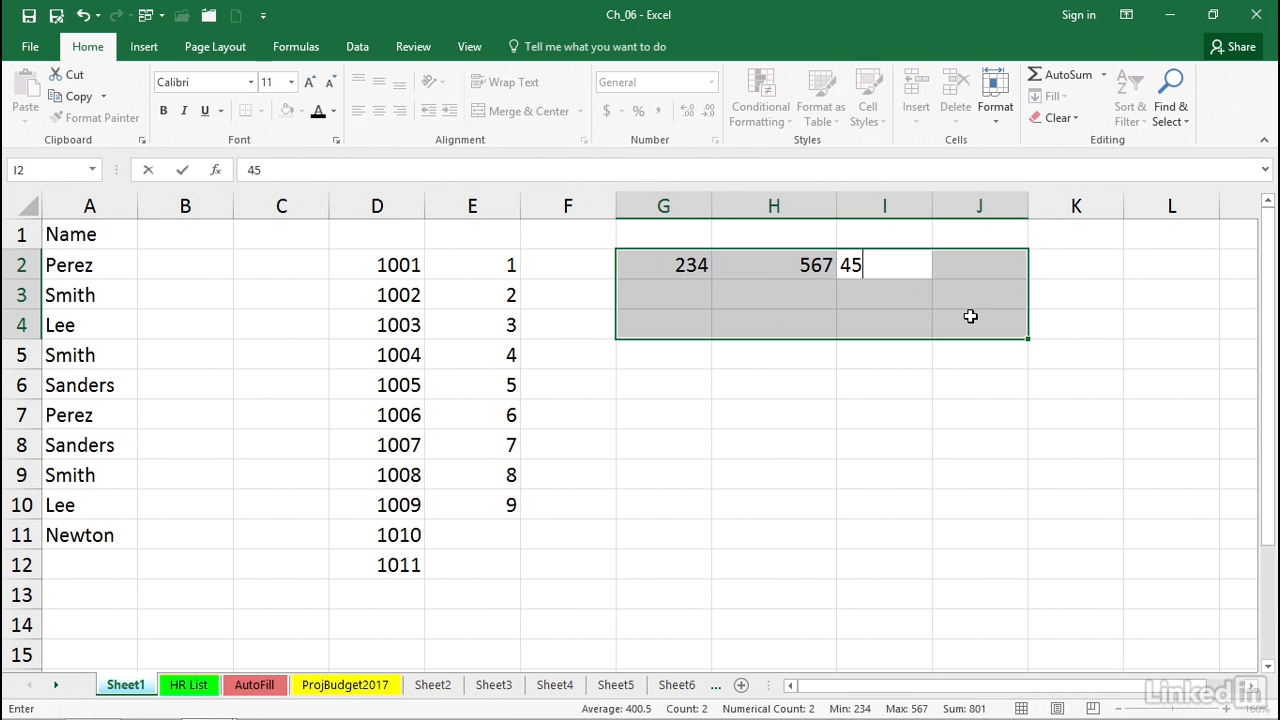
key("Tab")
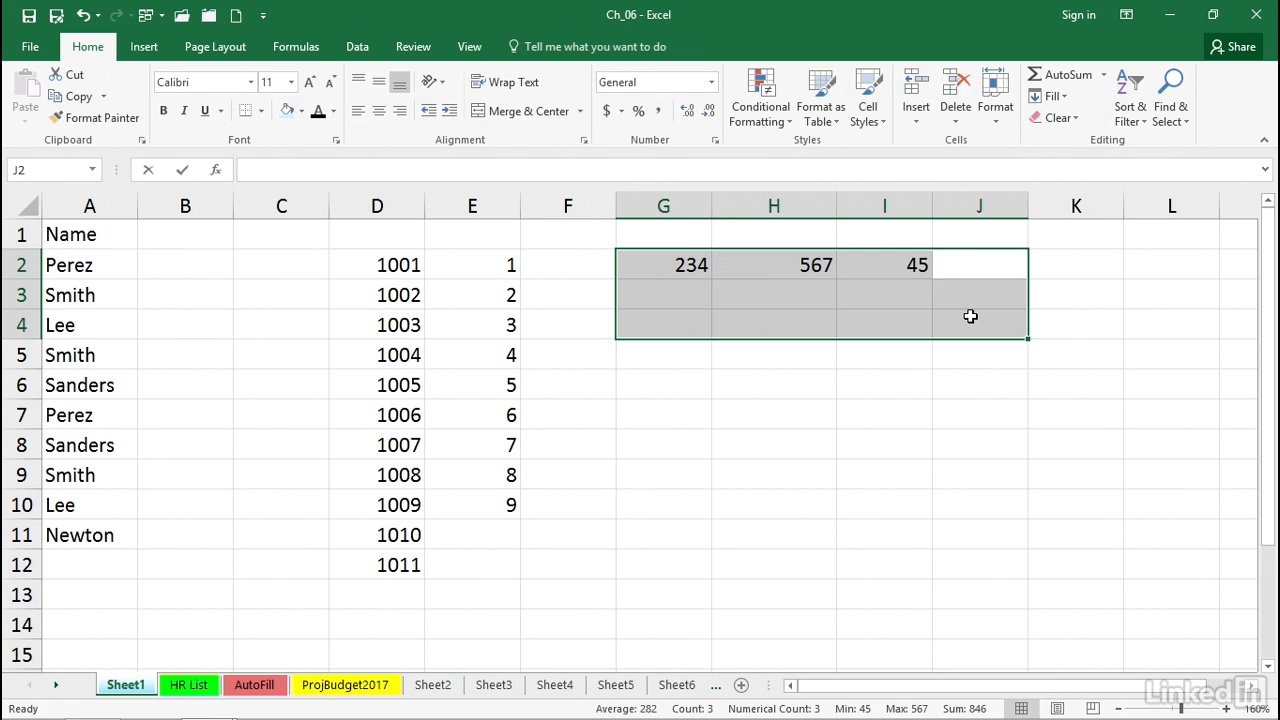
type("345")
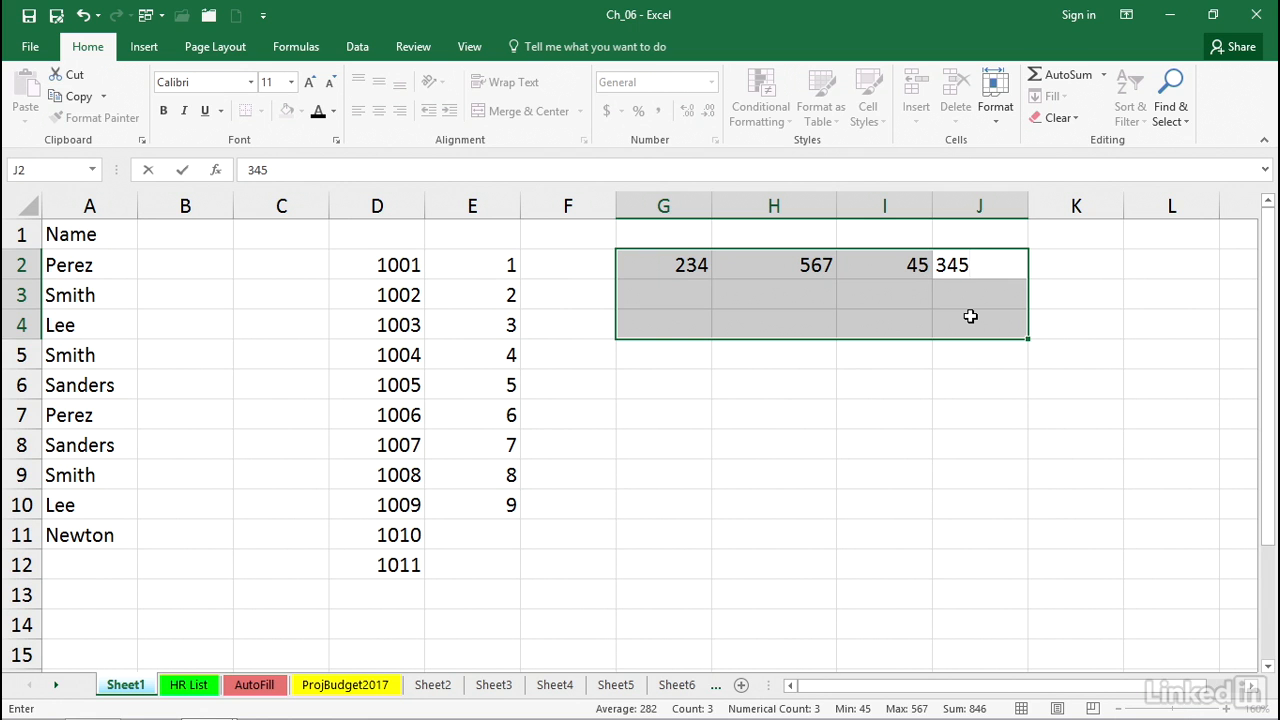
key("Return")
- Continue the selected range with 987, 765, 543 and 432 across G3:J3, and 234 in G4
type("987")
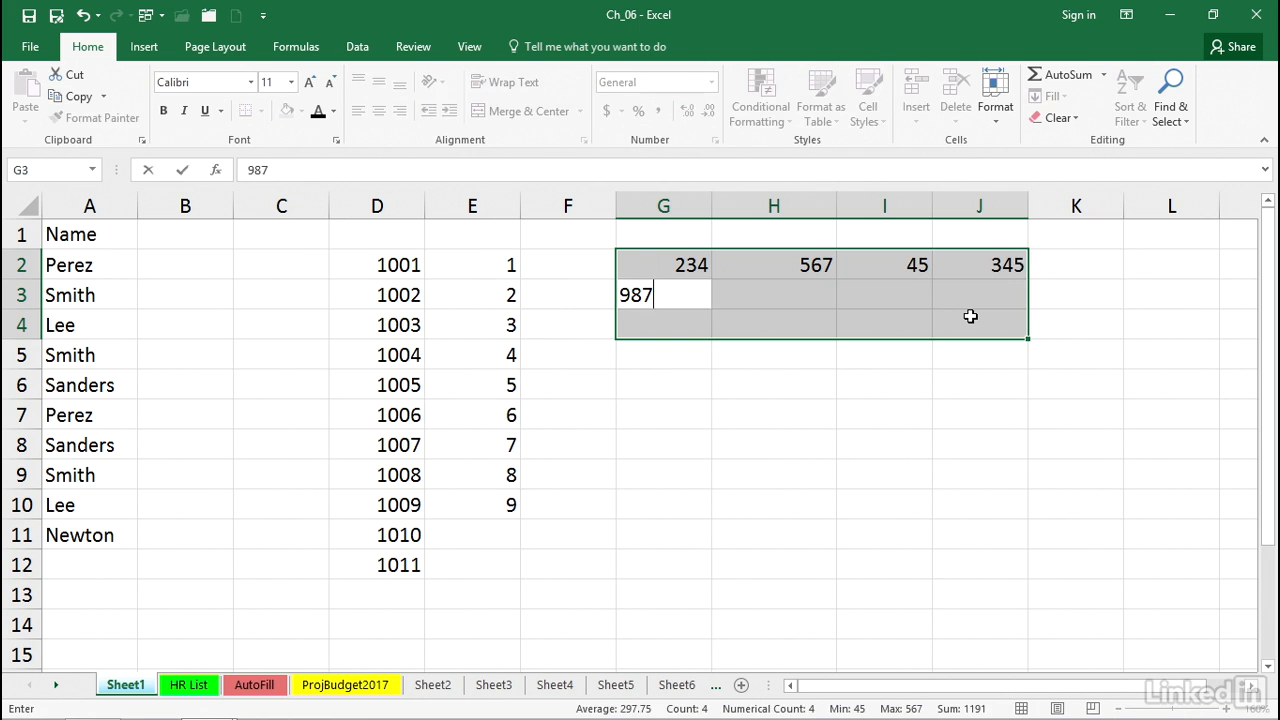
key("Tab")
type("765")
key("Tab")
type("543")
key("Tab")
type("432")
key("Tab")
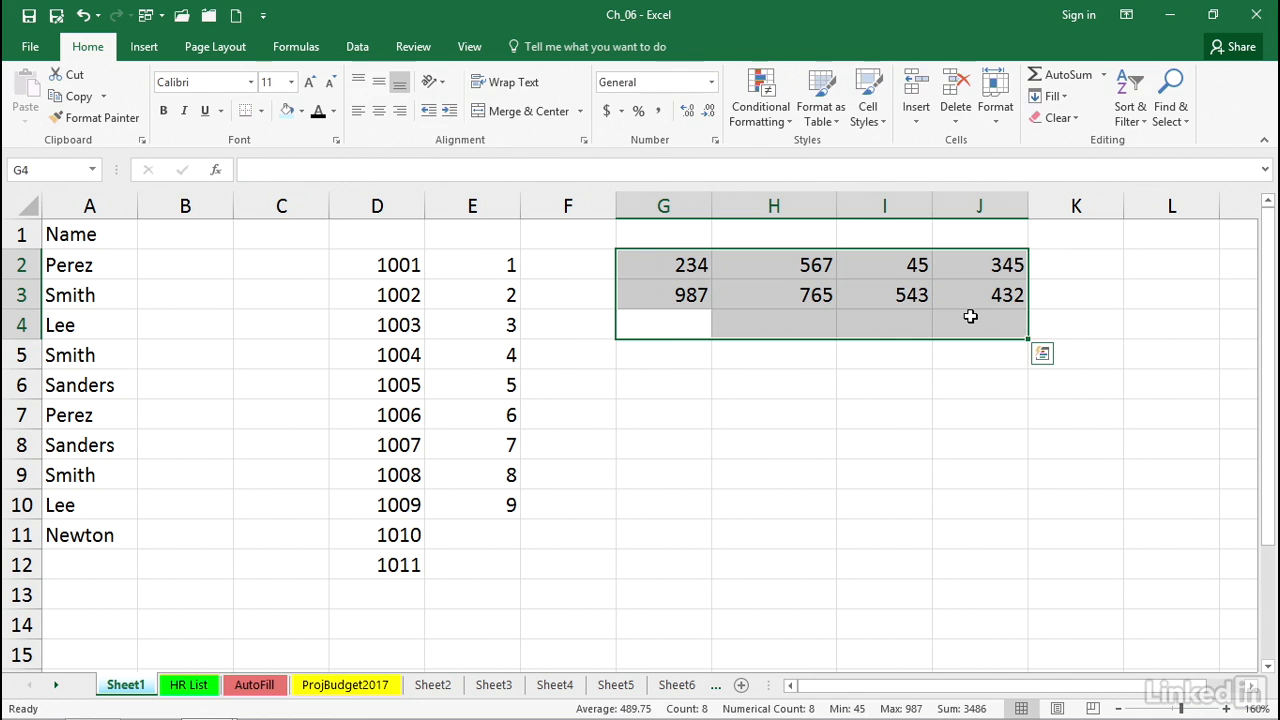
type("234")
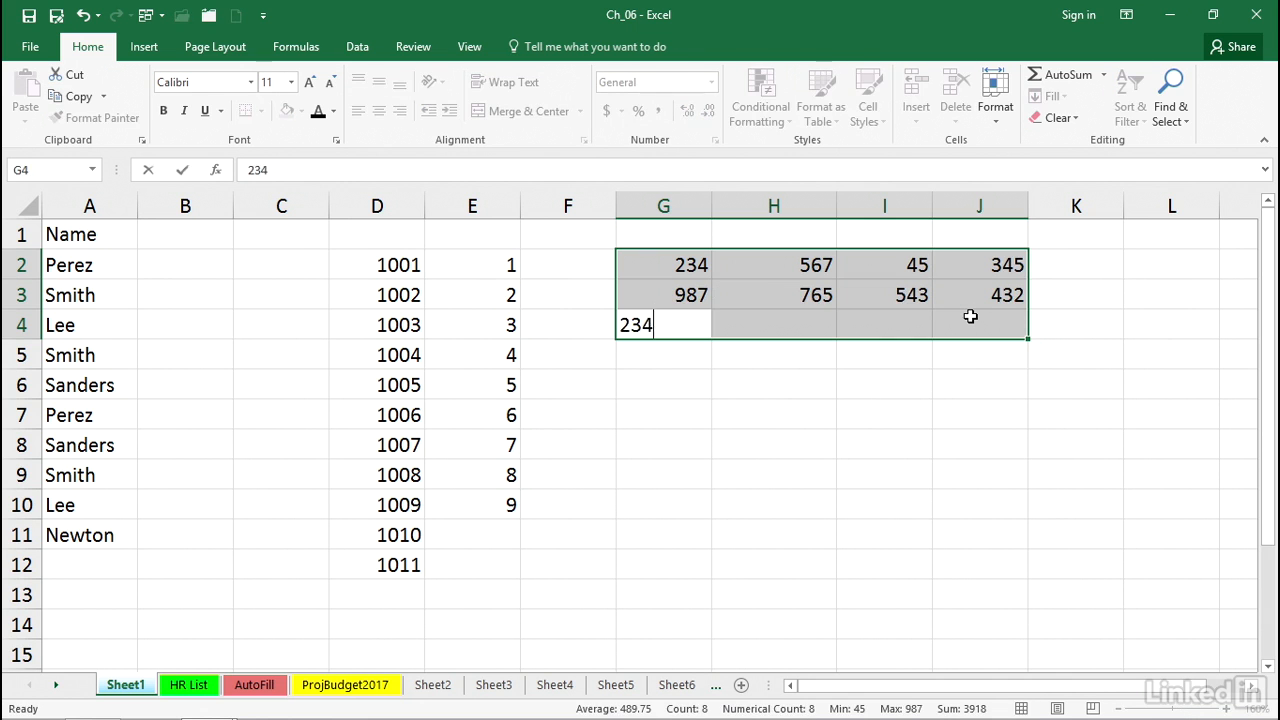
key("Tab")
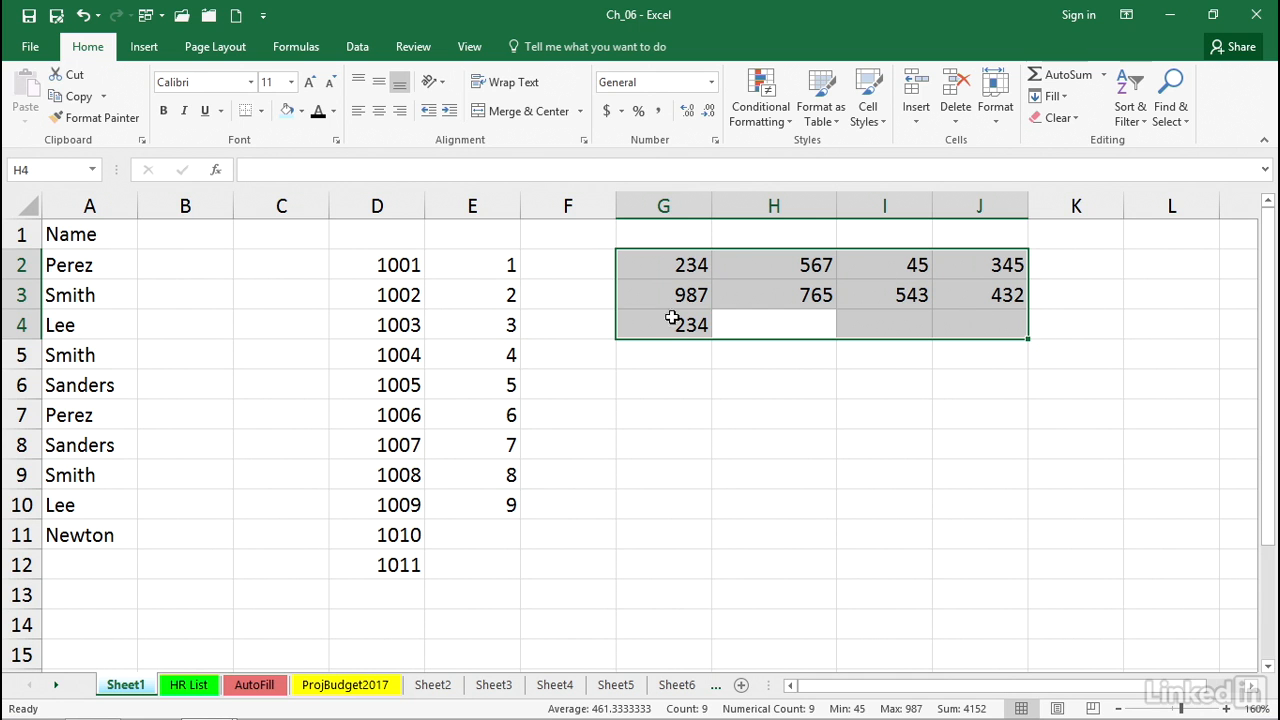
- Select the range G6:H13 and enter 34, 34, 56 and 78 down column G from G6 to G9
left_click(716, 416)
left_click_drag(679, 388, 743, 587)
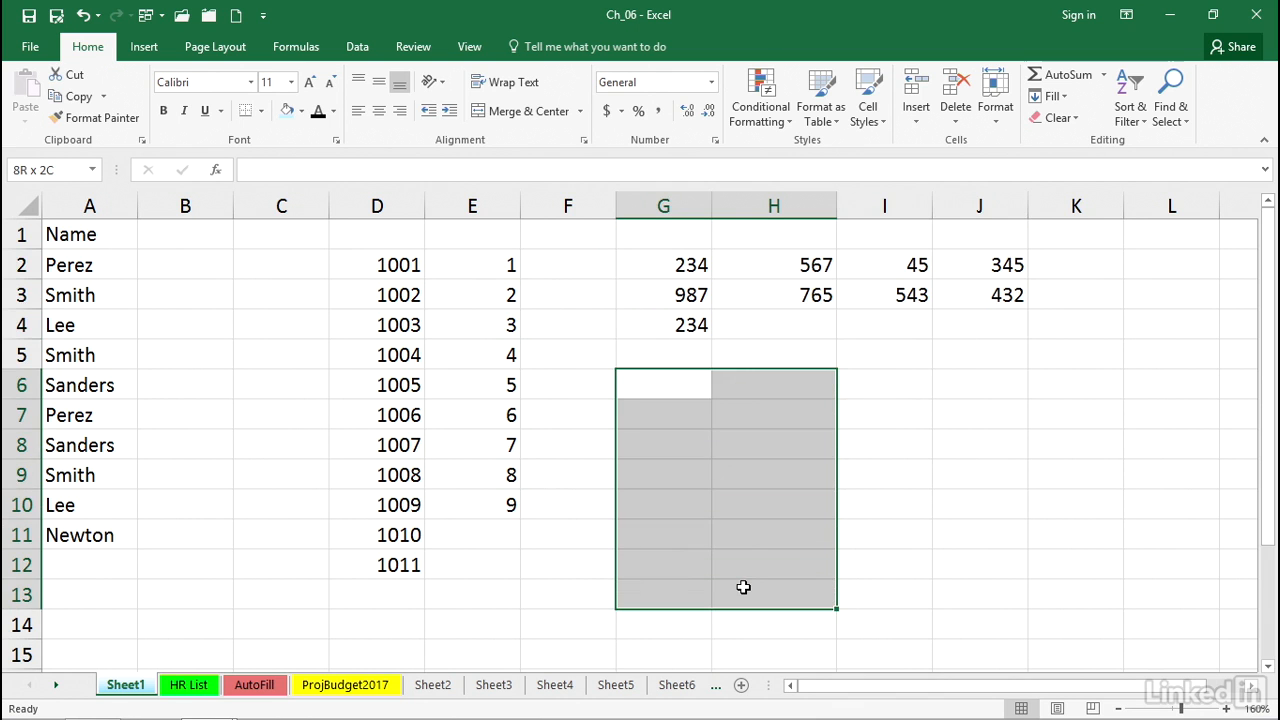
left_click_drag(743, 588, 742, 592)
type("34")
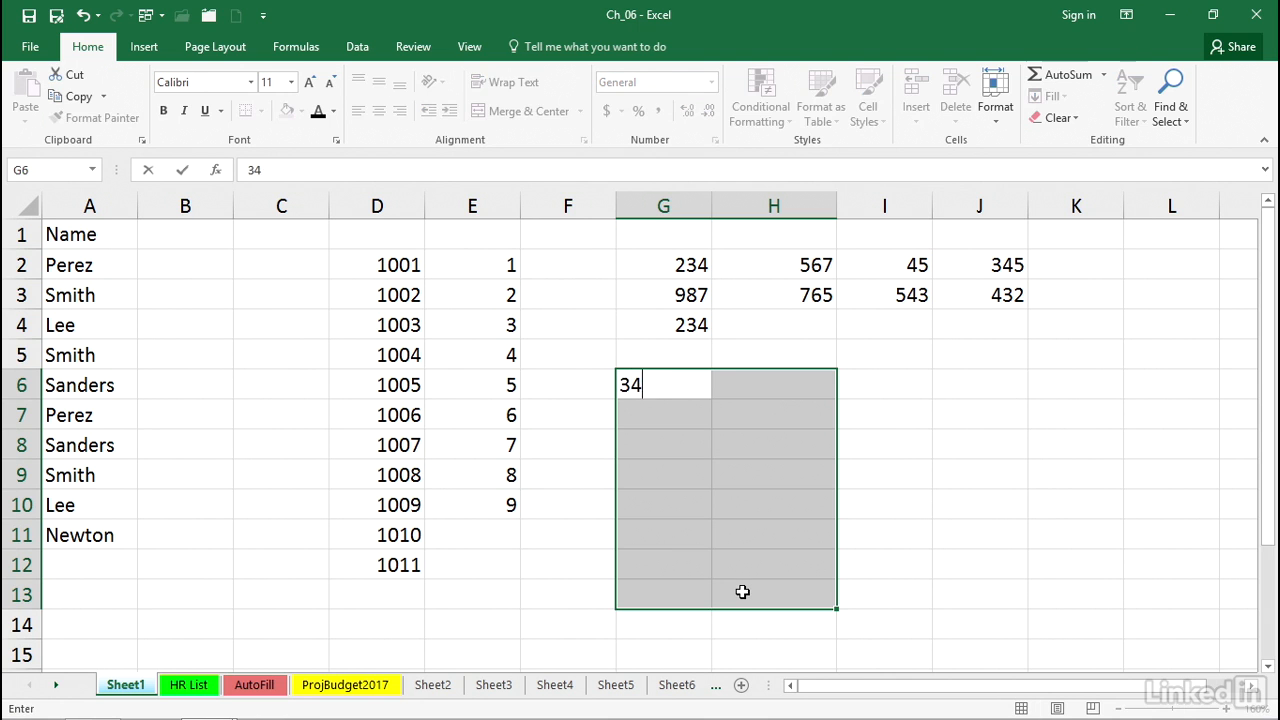
key("Return")
type("34")
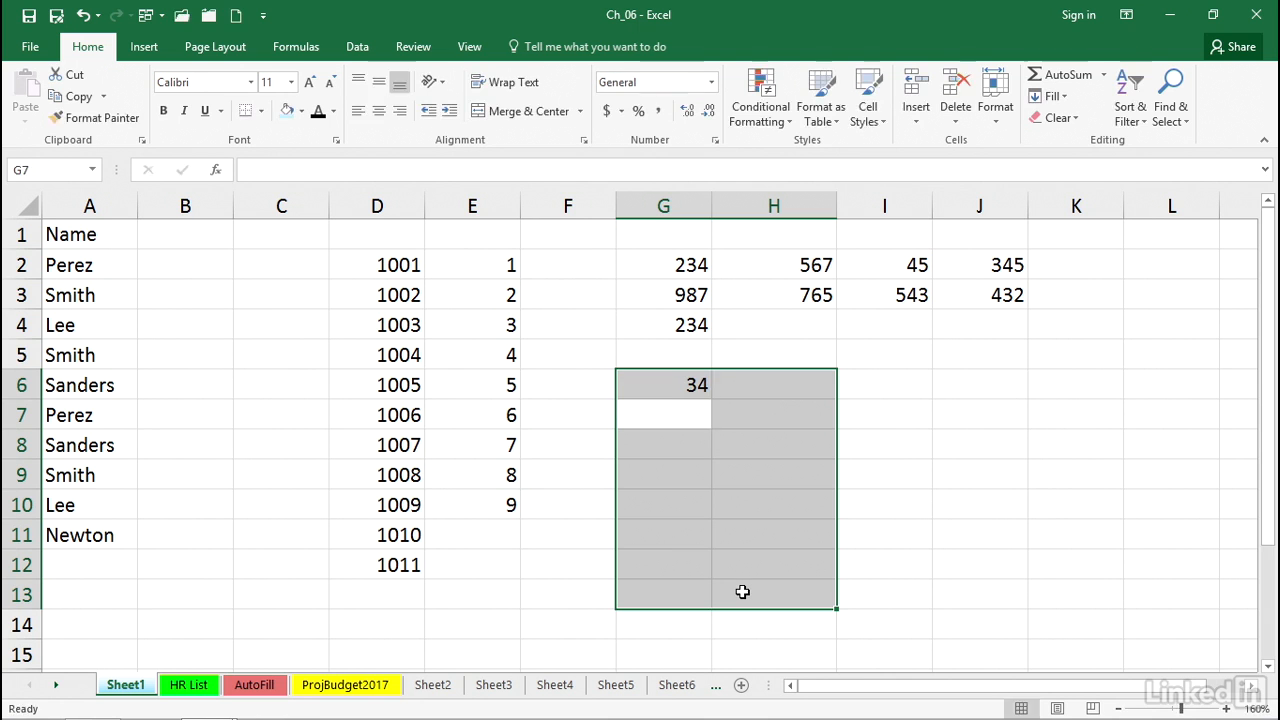
key("Return")
type("56")
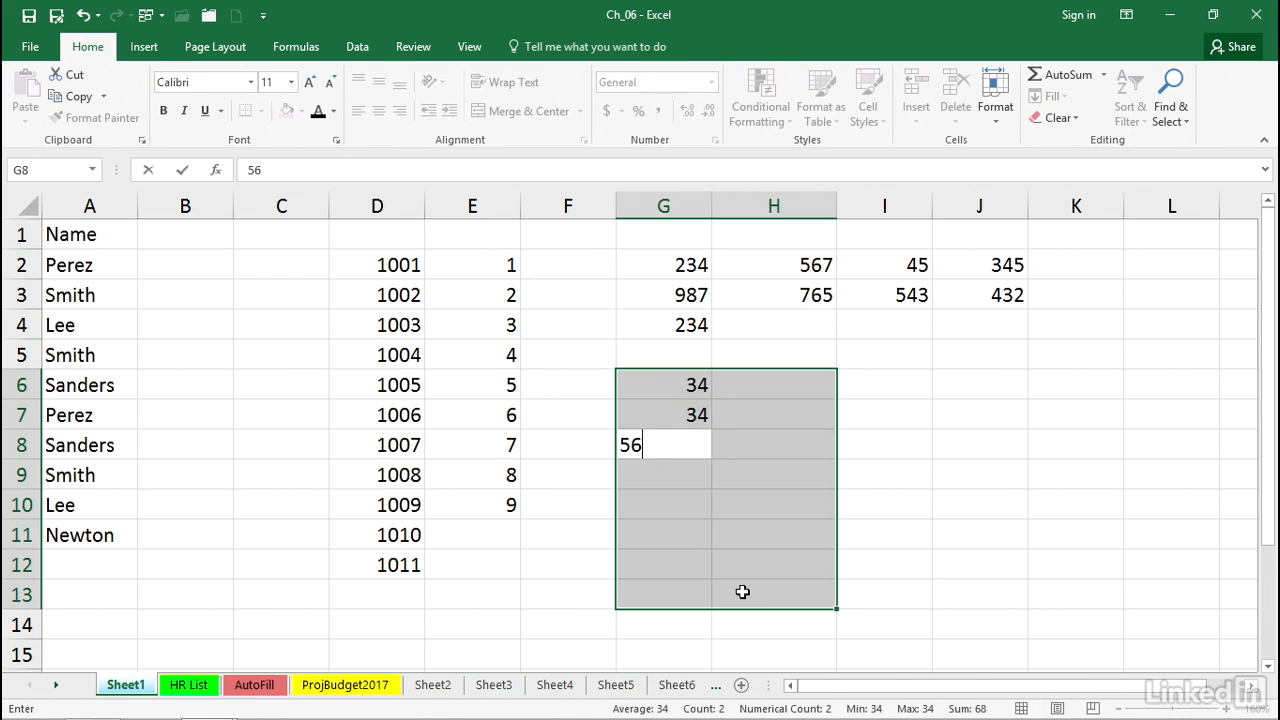
key("Return")
type("78")
key("Return")
- Continue the selected range with 67, 56, 45 and 34 down G10:G13, and 34 in H6
type("67")
key("Return")
type("5")
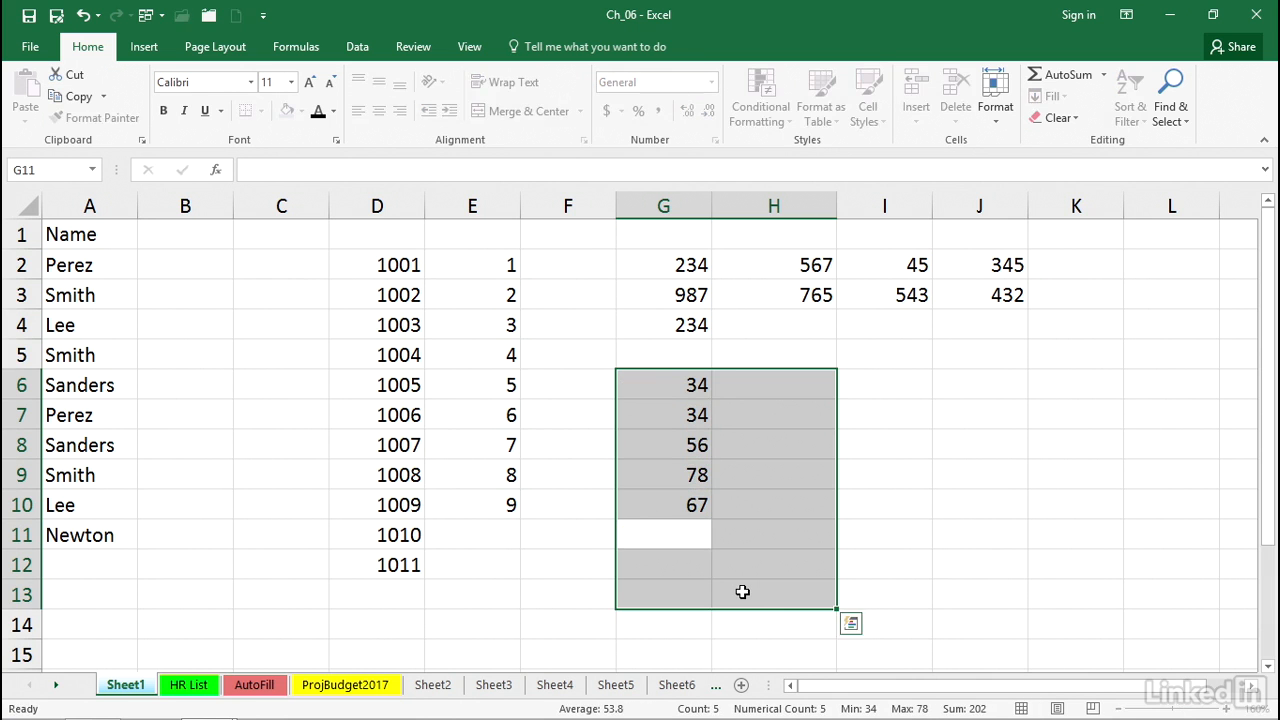
type("6")
key("Return")
type("45")
key("Return")
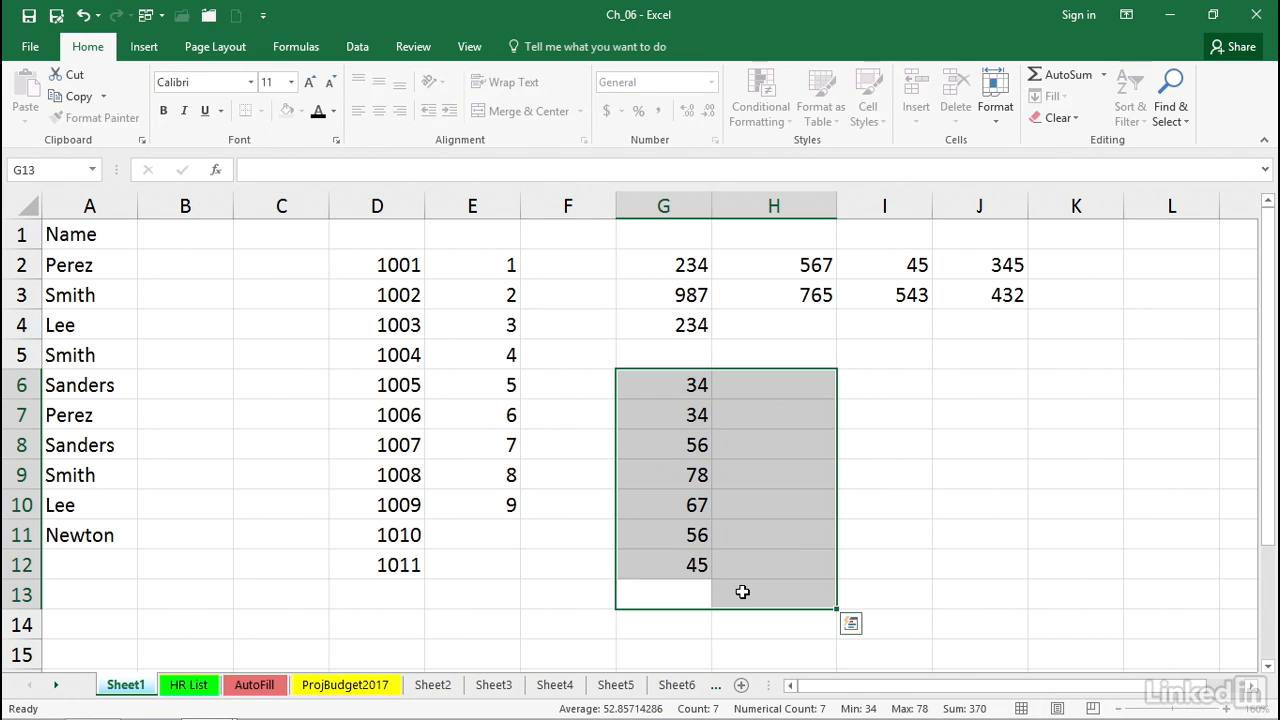
type("34")
key("Return")
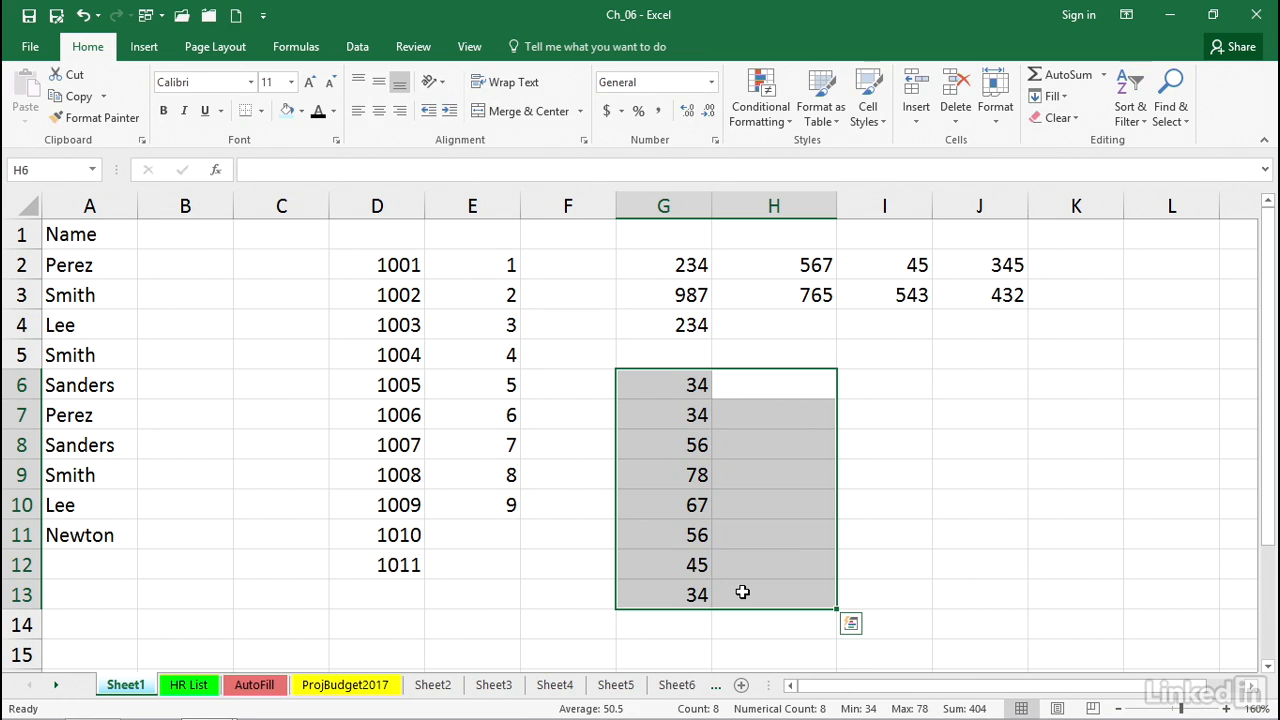
type("34")
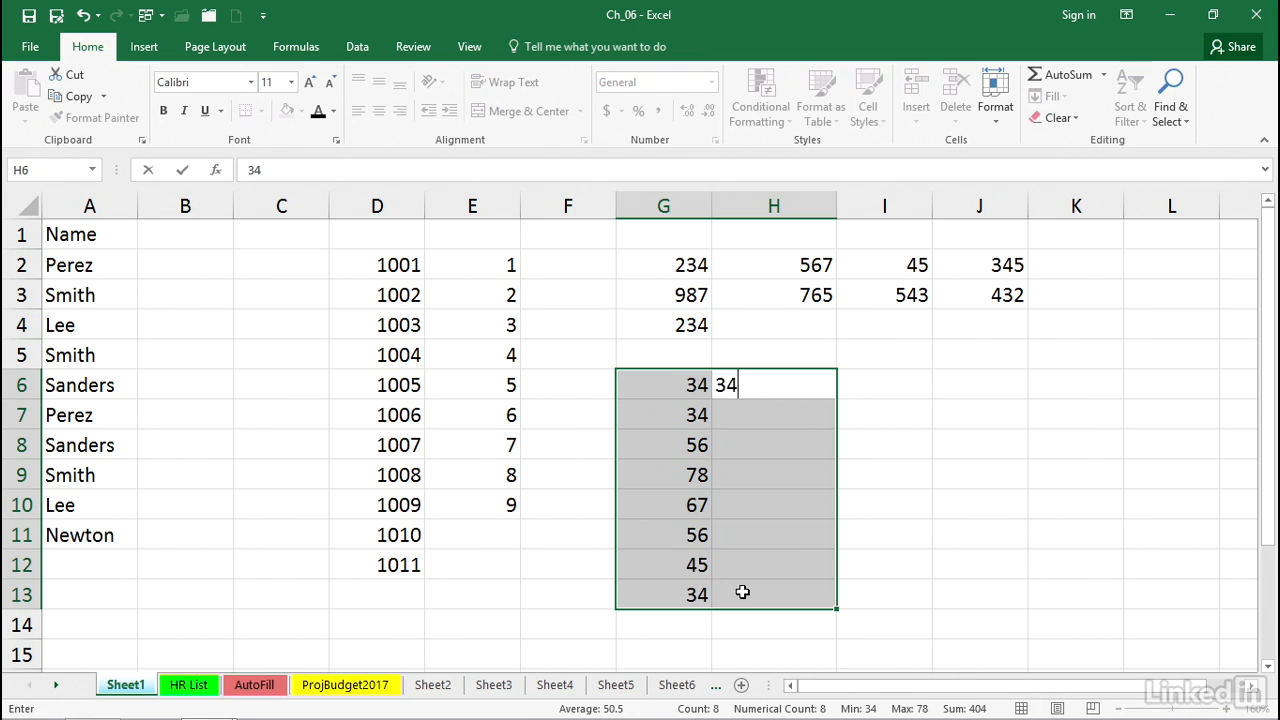
key("Return")
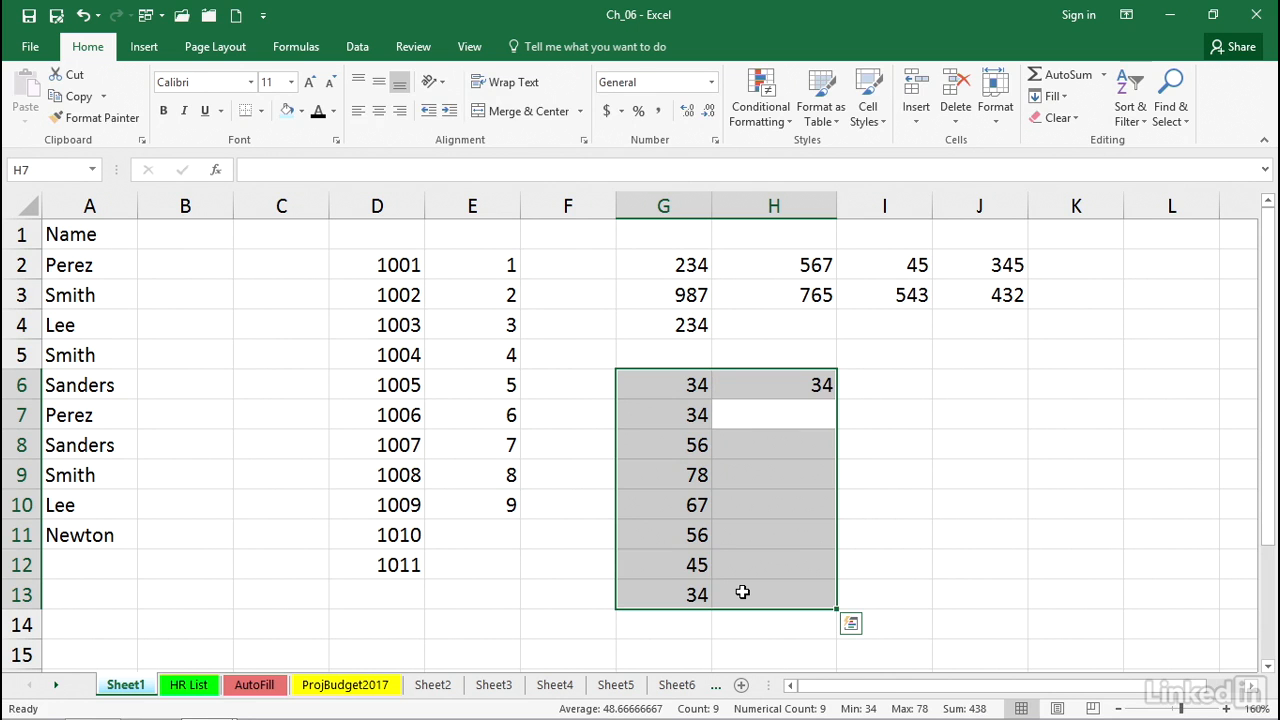
- Enter 876 in cell J6, moving on to the cell below
left_click(1000, 386)
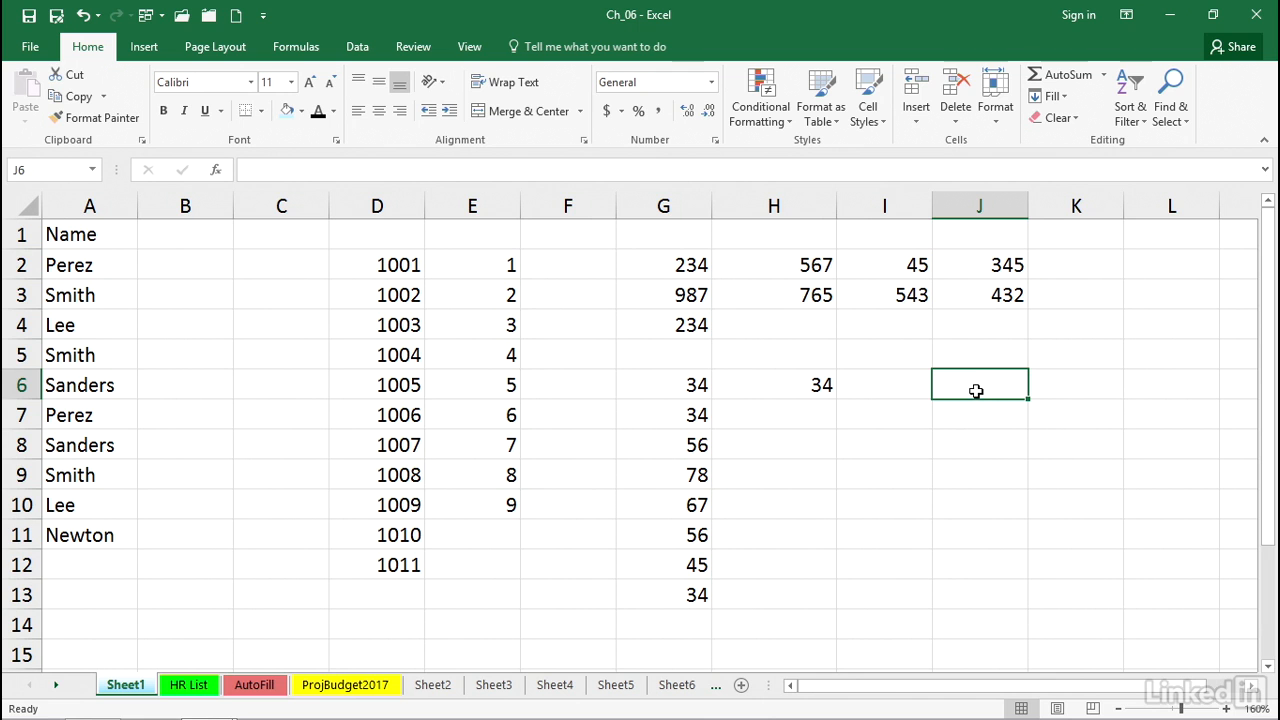
type("876")
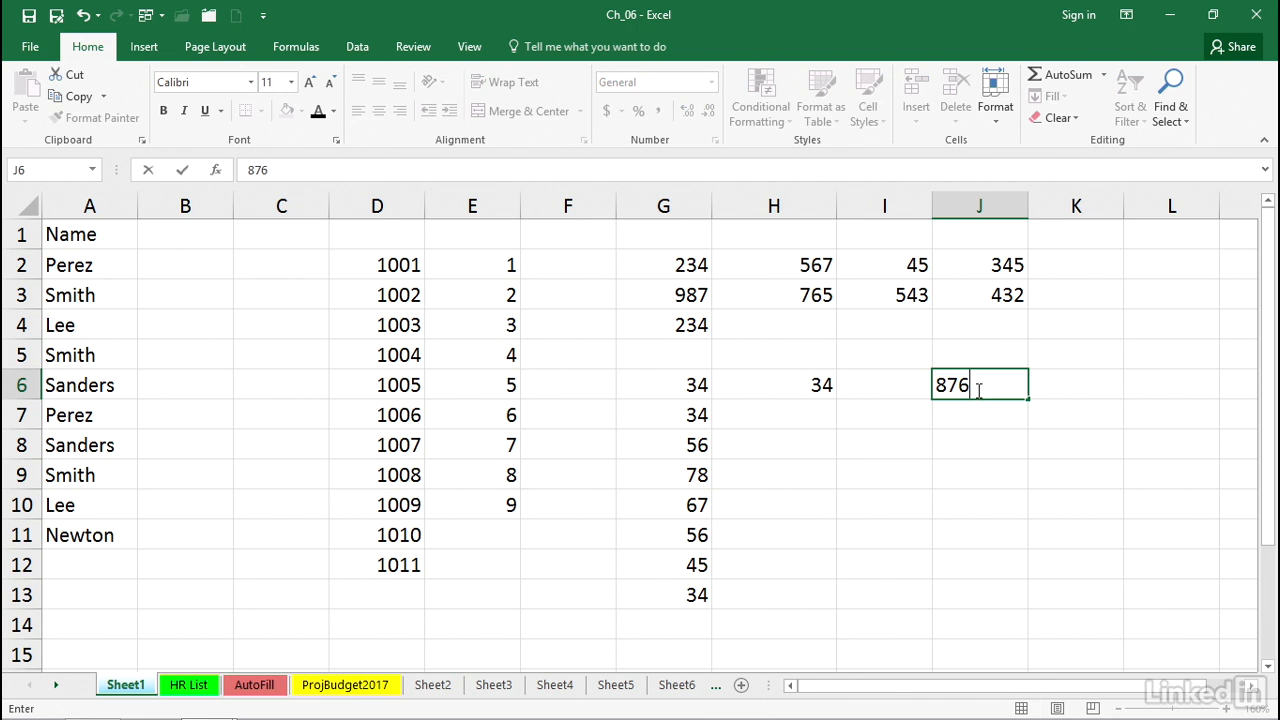
key("Return")
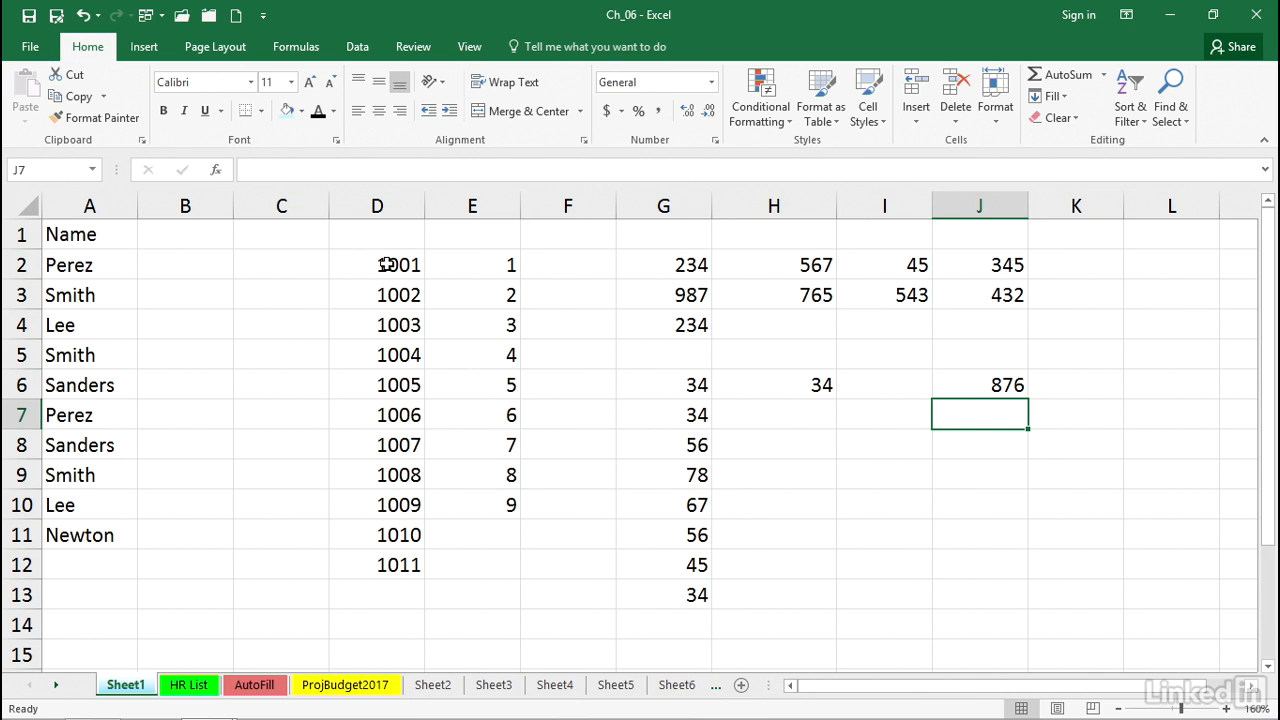
- Clear the numbers from cells E2 to E10
left_click_drag(386, 295, 381, 562)
left_click(571, 410)
left_click_drag(497, 264, 495, 505)
key("Delete")
- Enter the formula =D2*2 in E2, keeping that cell active, and copy it down to E12
left_click(474, 267)
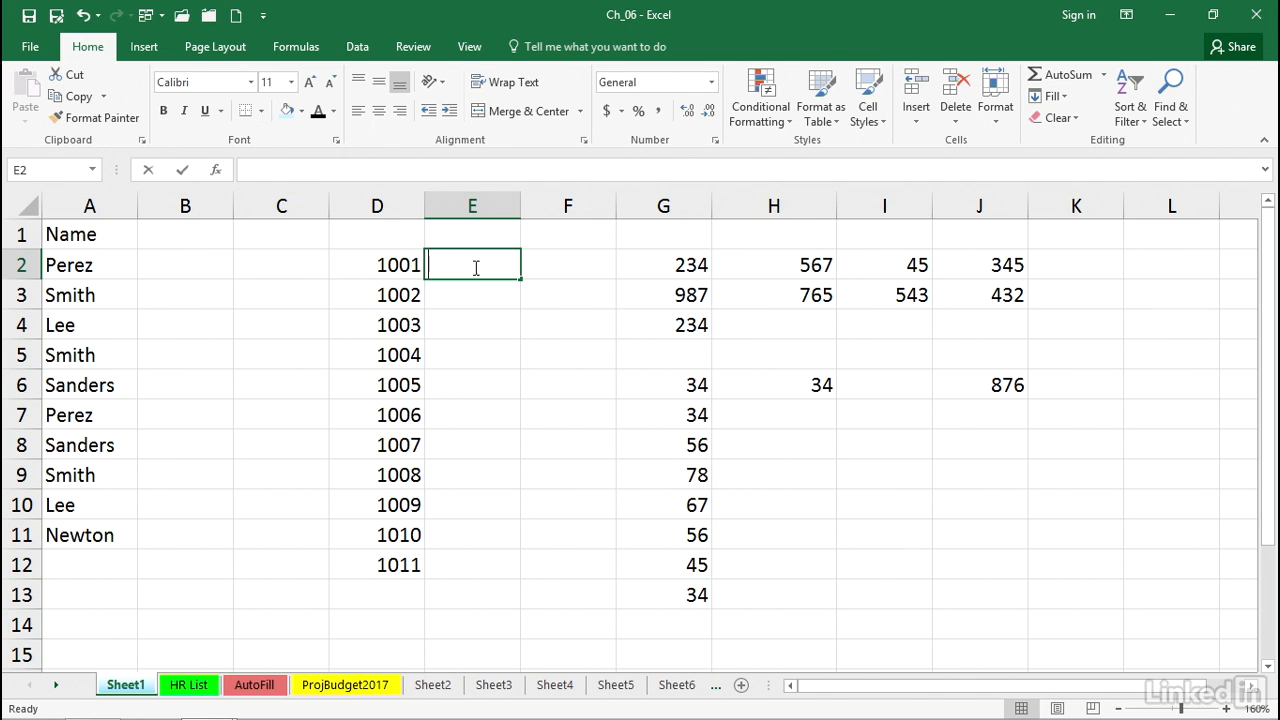
type("=")
left_click(405, 264)
type("*2")
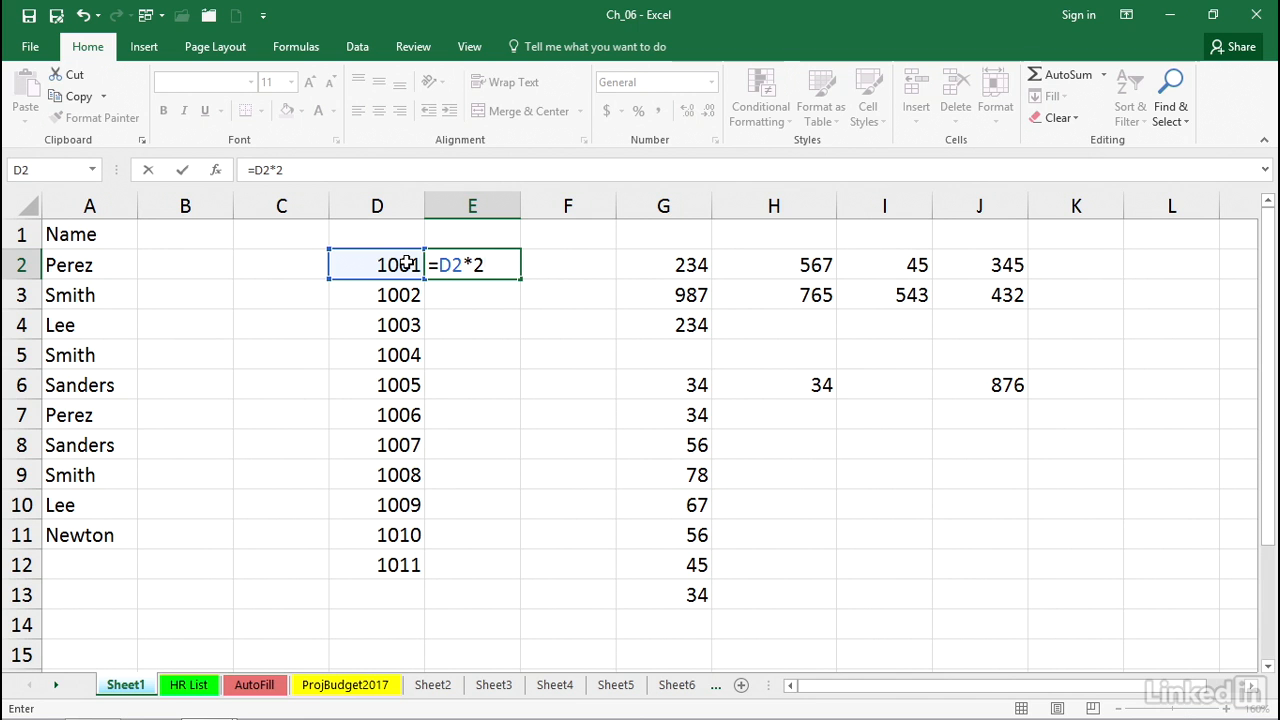
key("ctrl+Return")
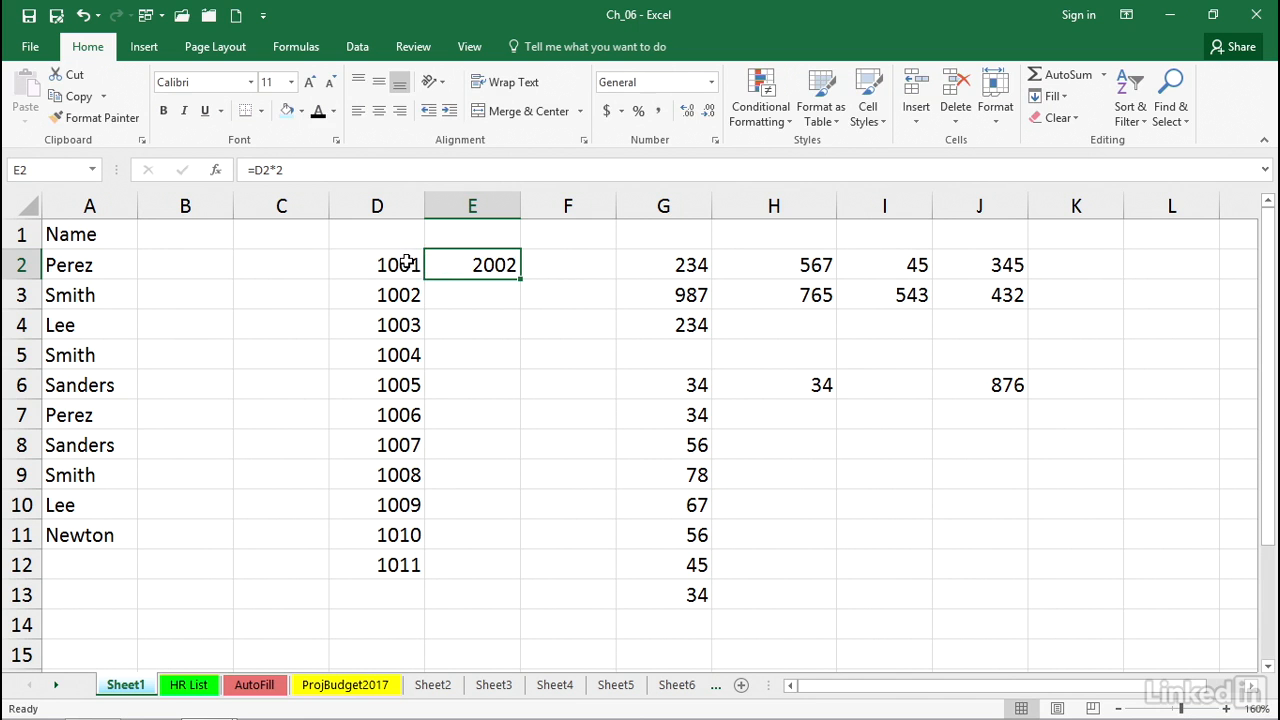
left_click_drag(520, 279, 502, 566)
left_click(464, 259)
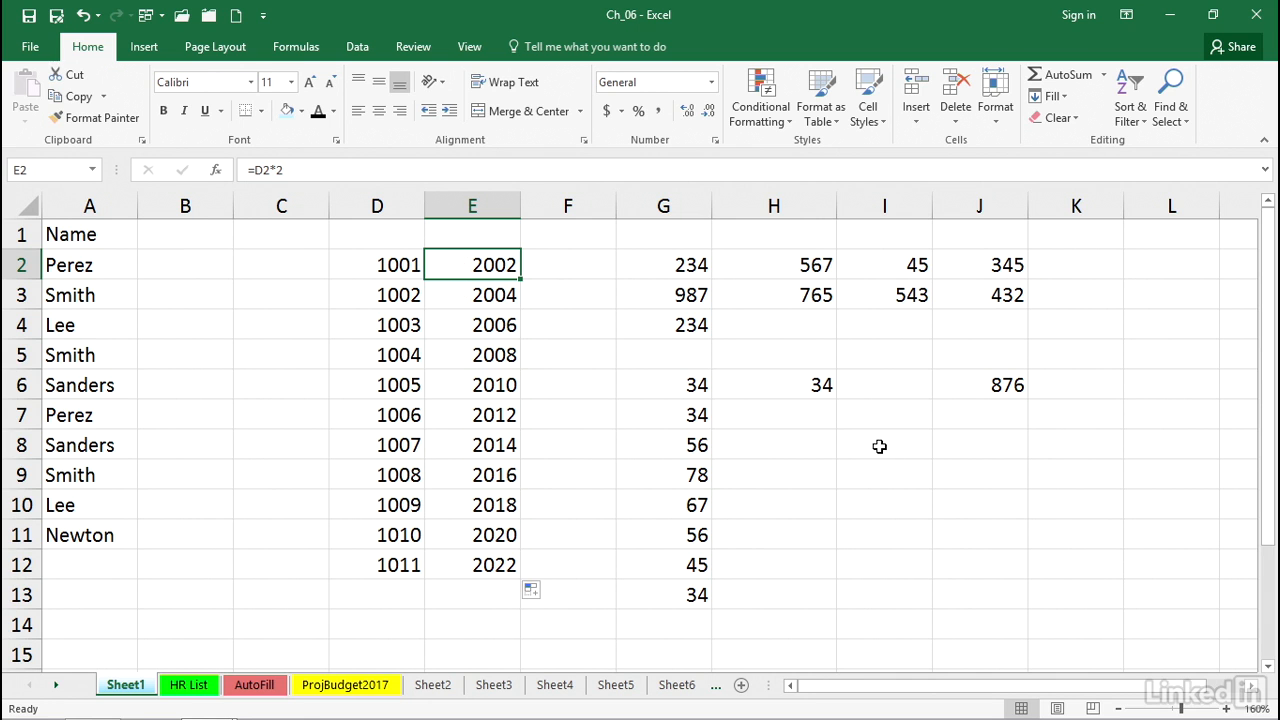
- Enter 123 in cell I9, moving upward on entry, and 345 in I8, moving on to J8
left_click(879, 447)
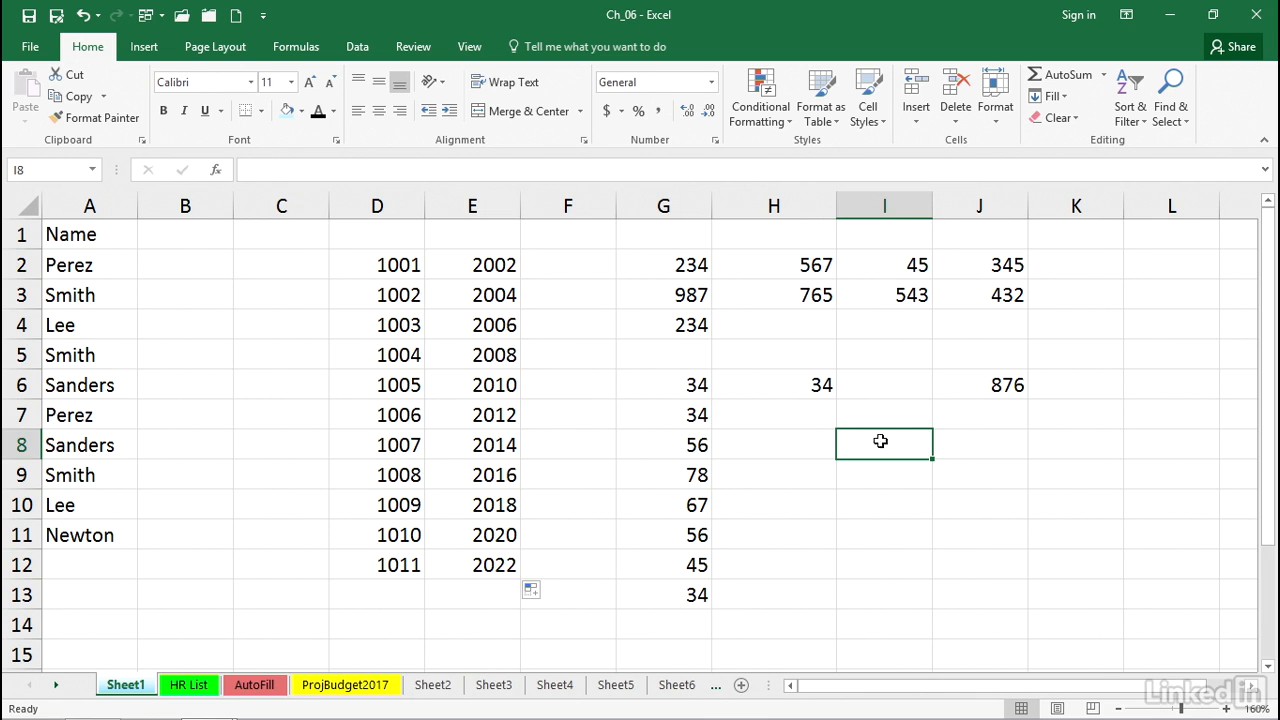
left_click(880, 477)
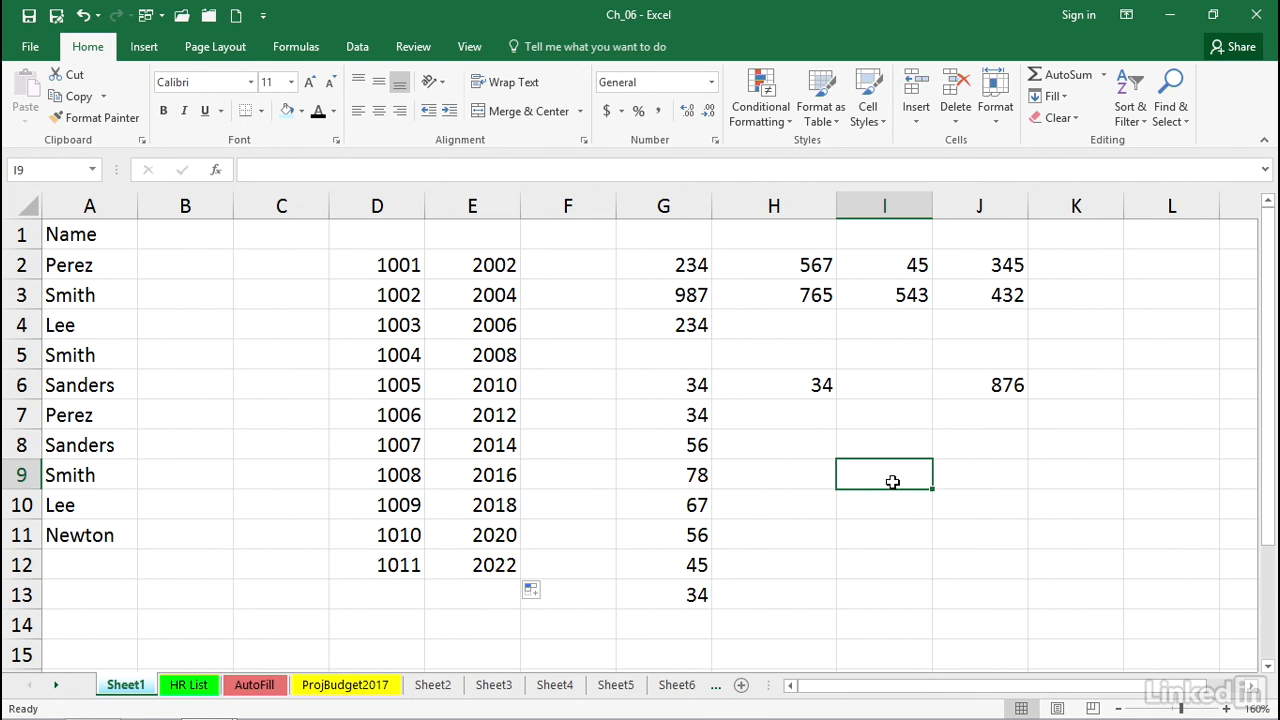
type("12")
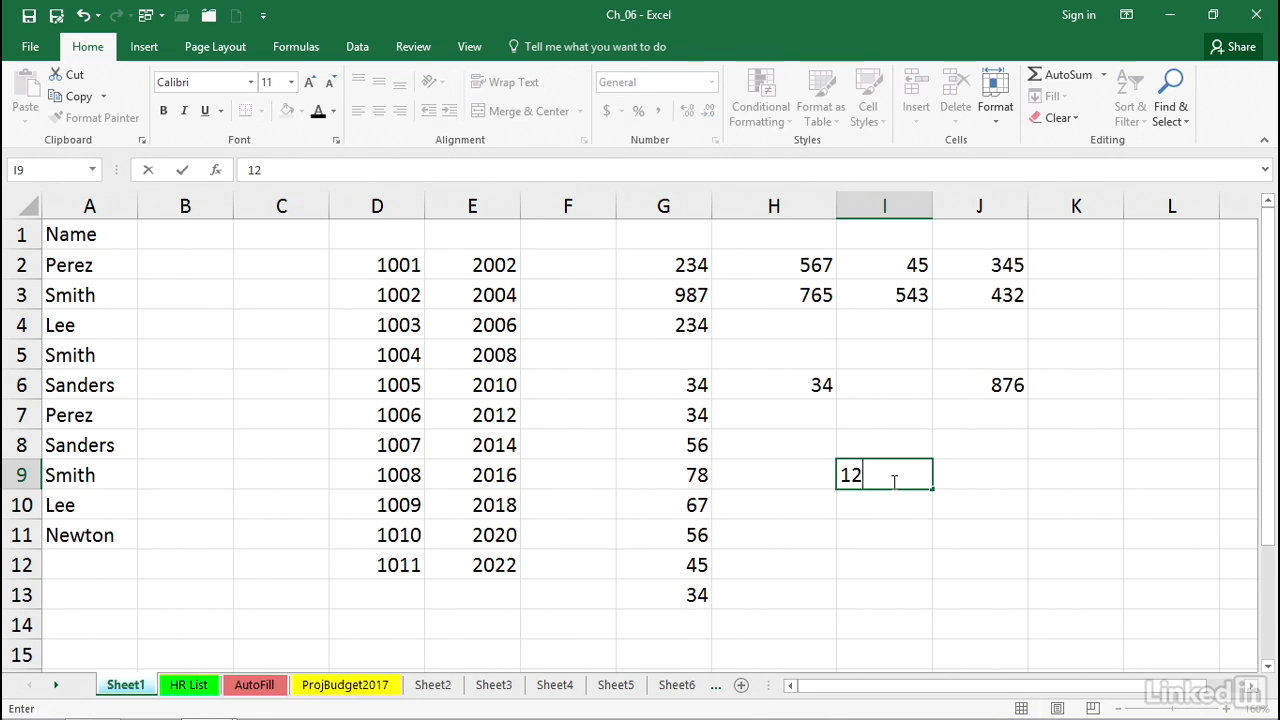
type("3")
key("shift+Return")
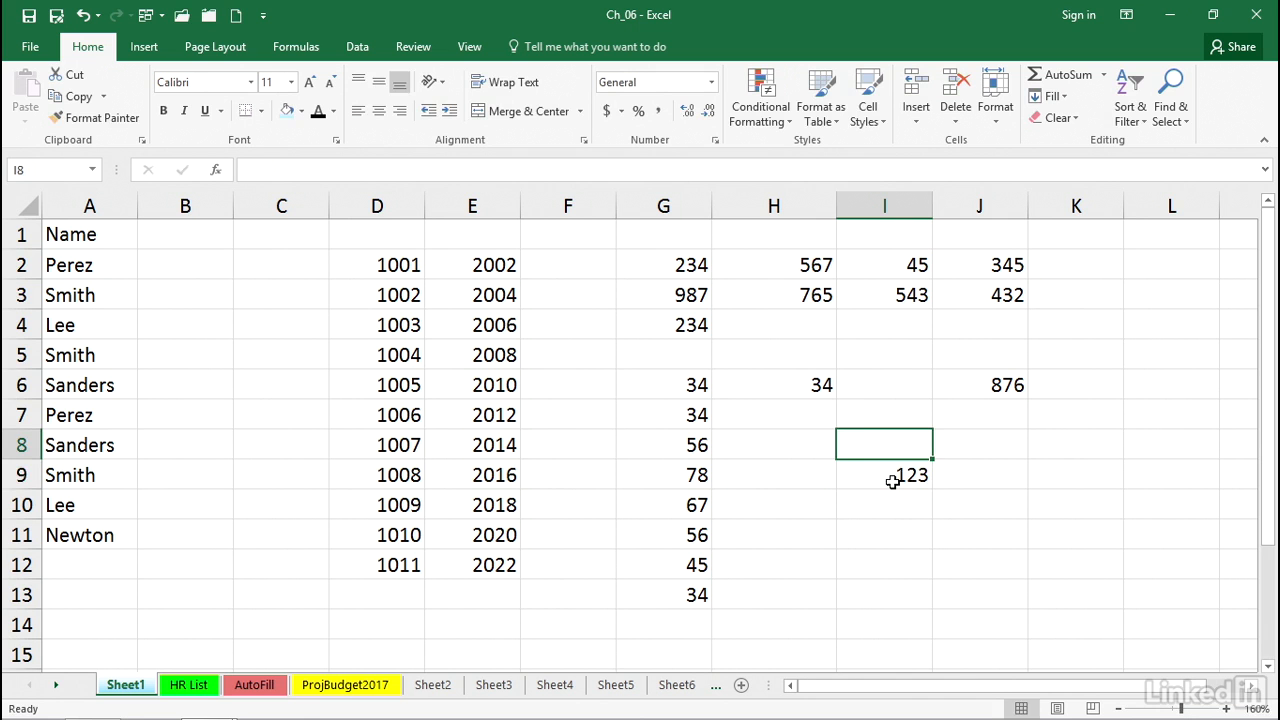
type("345")
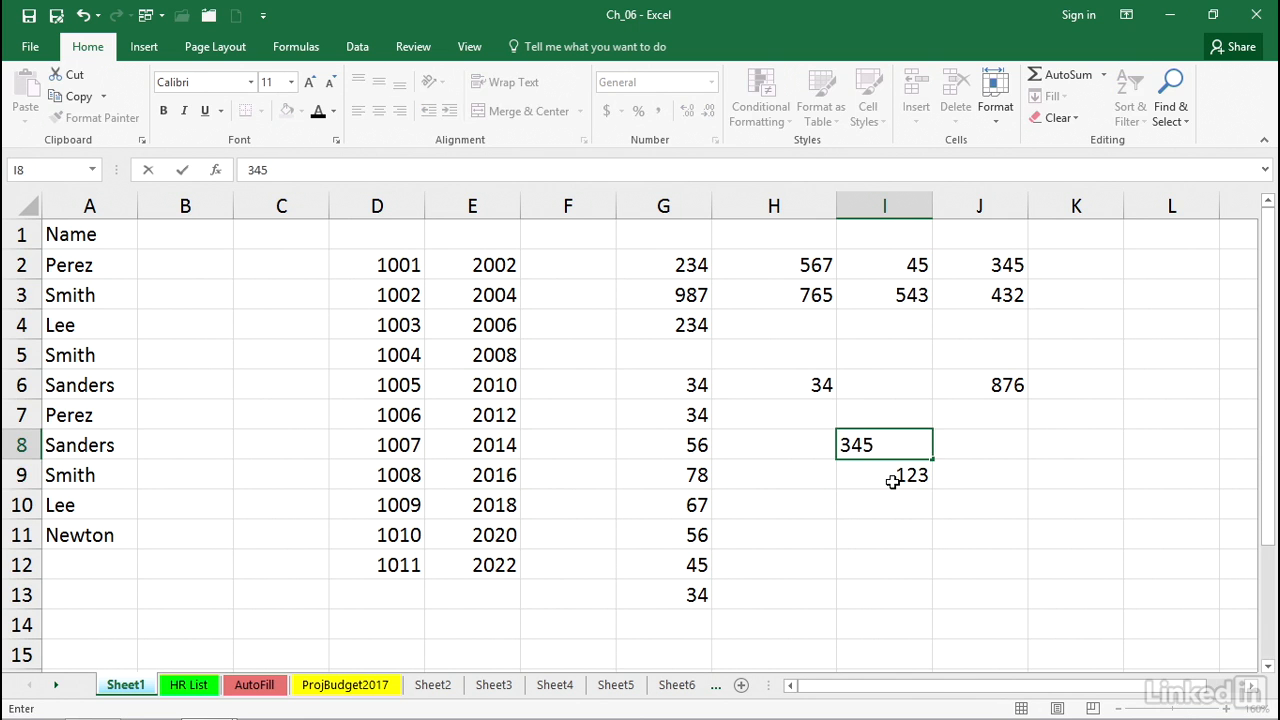
key("Tab")
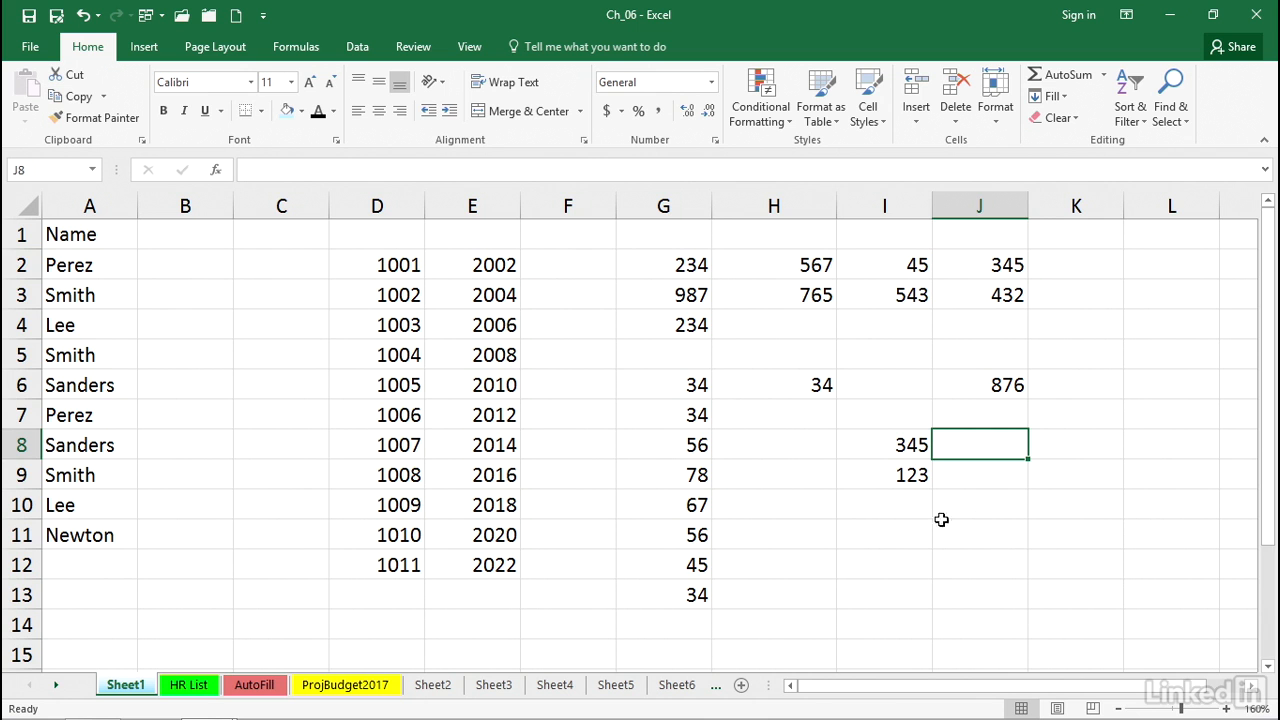
- Enter 345 in cell I12 and 543 in J12, moving rightward along the row to K12
left_click(899, 529)
scroll(894, 463, "down", 2)
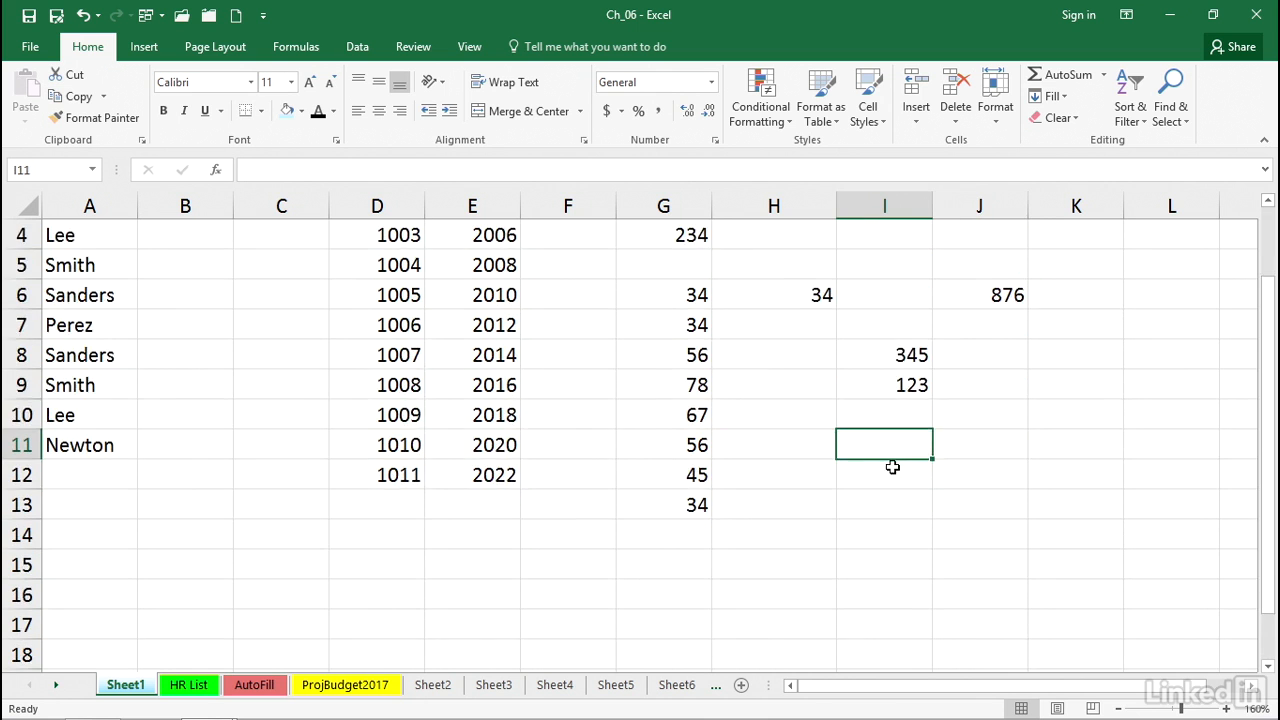
left_click(888, 396)
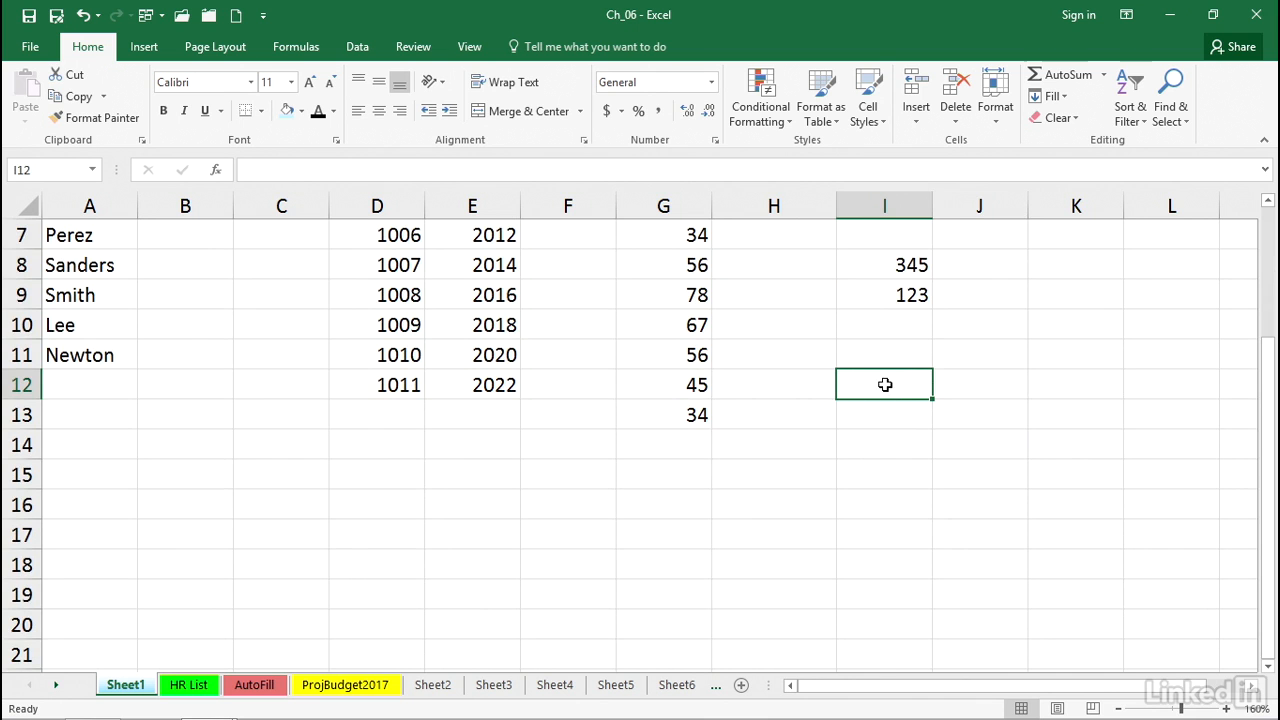
type("345")
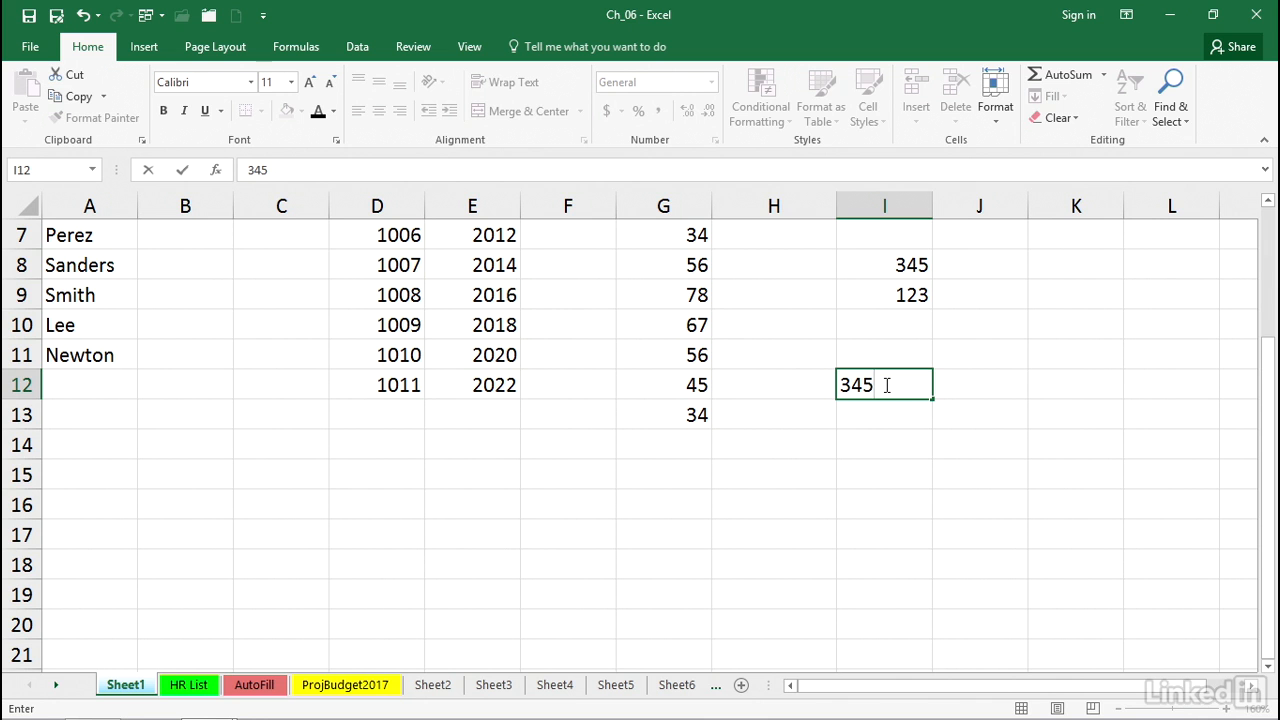
key("Tab")
type("543")
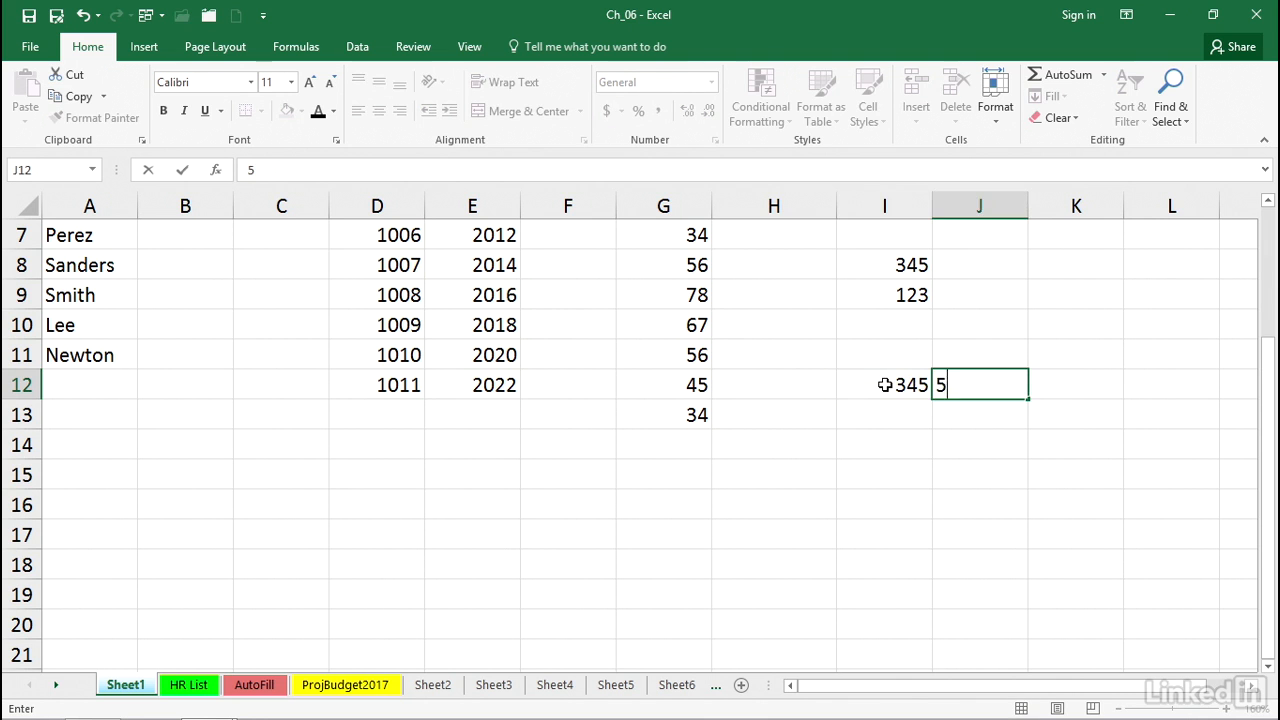
key("ctrl+Return")
key("Tab")
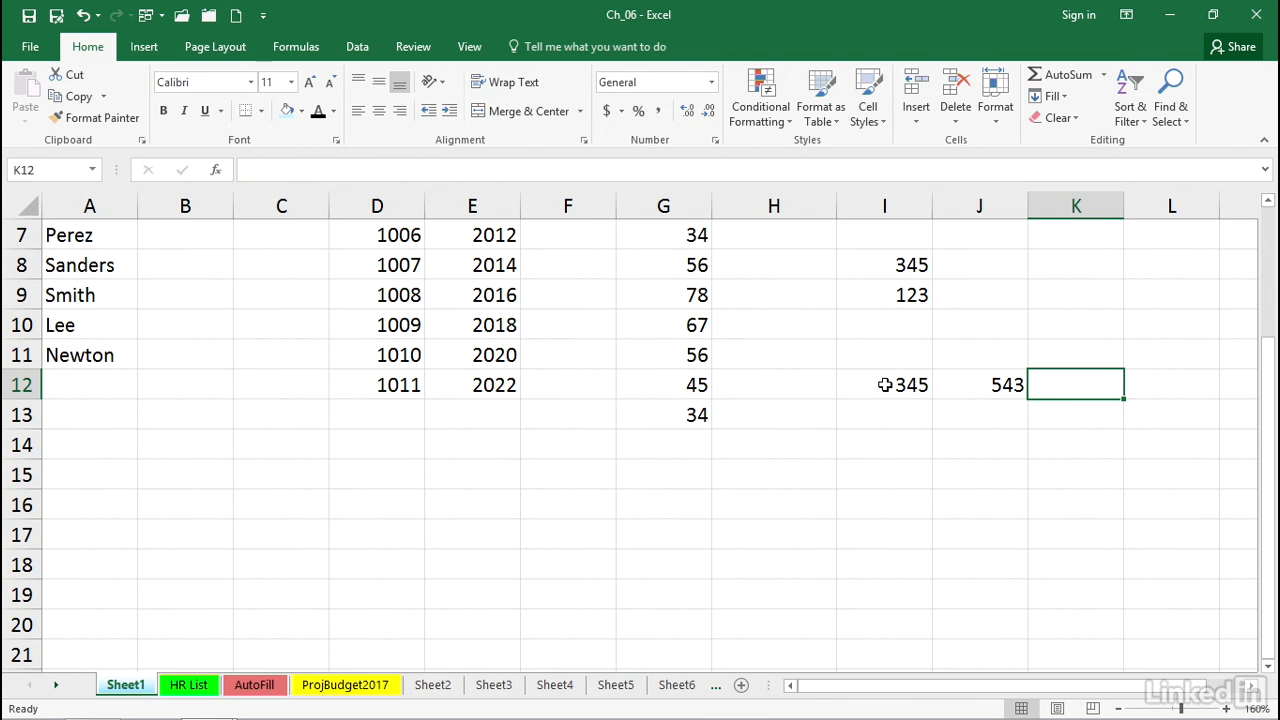
- Enter 234 in cell I14 and 23 in H14, moving leftward along the row to G14
left_click(890, 445)
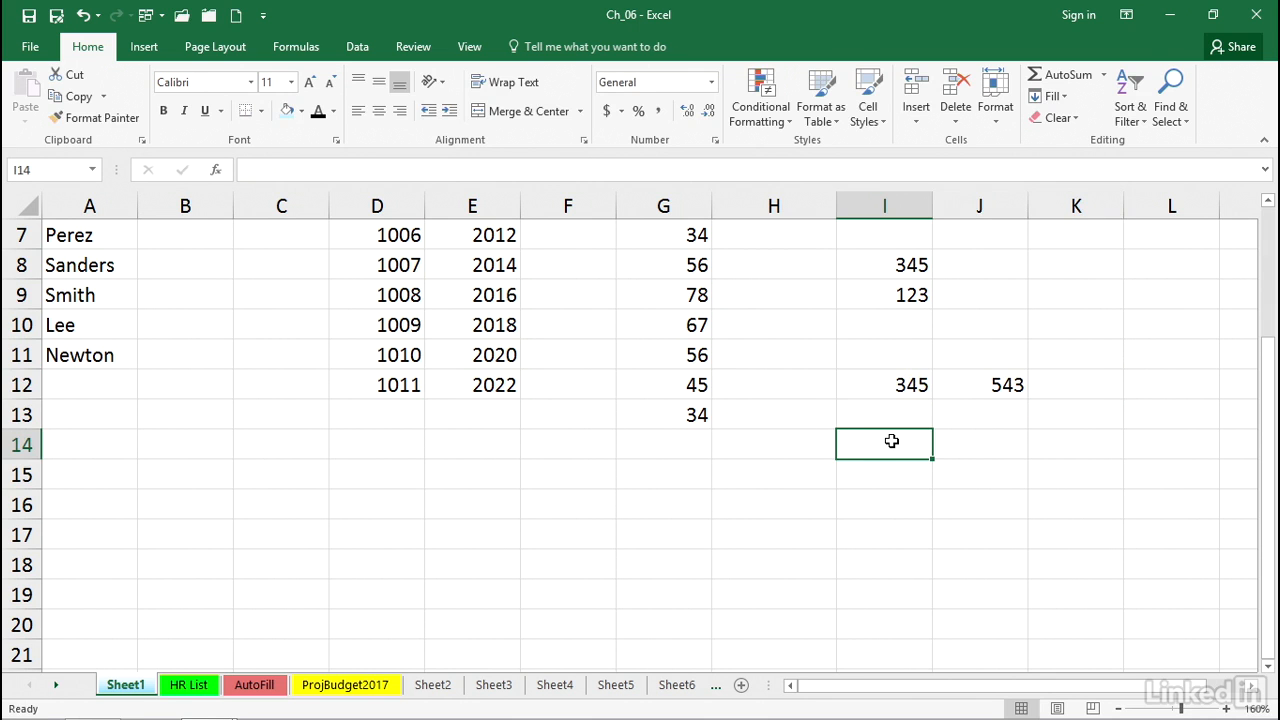
type("234")
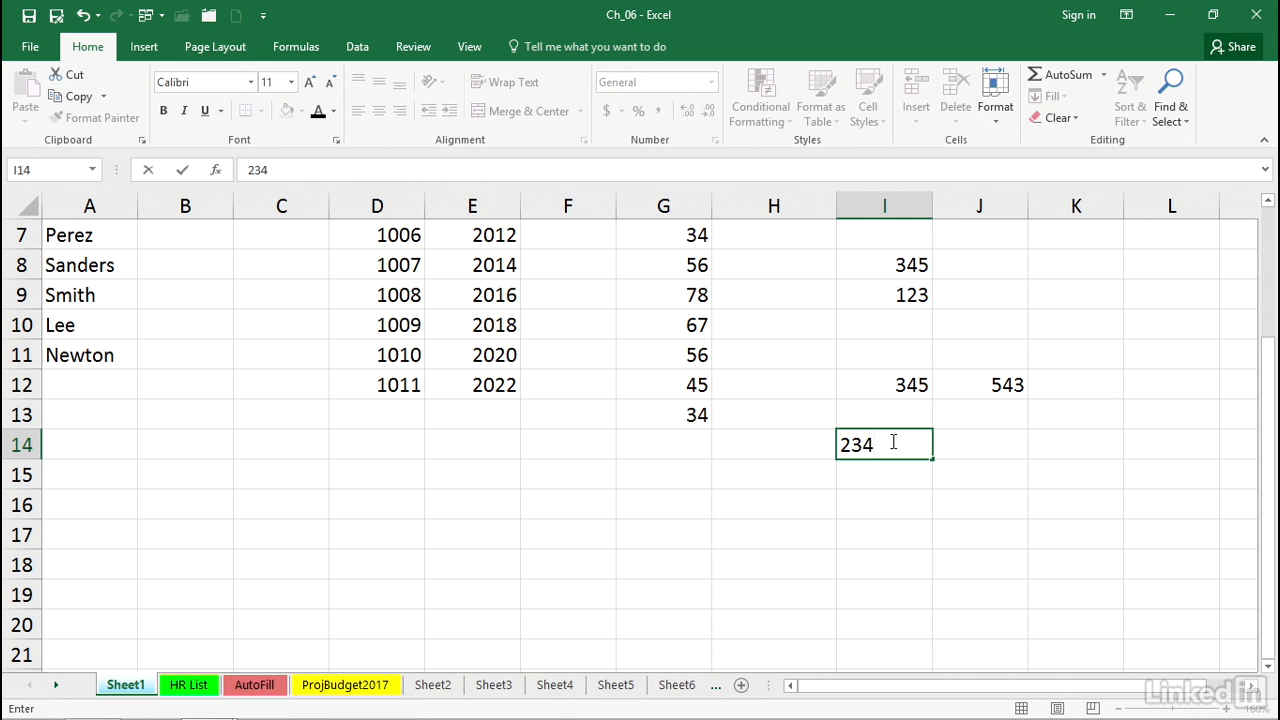
key("Left")
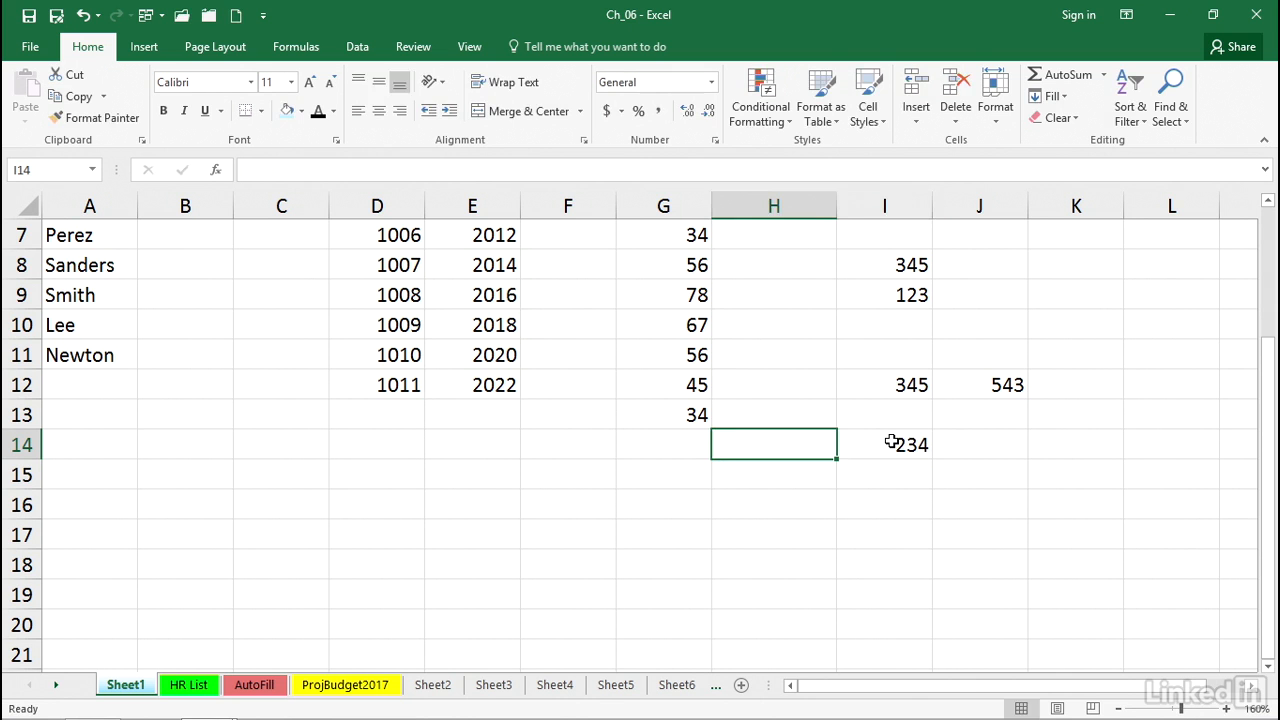
type("23")
key("Left")
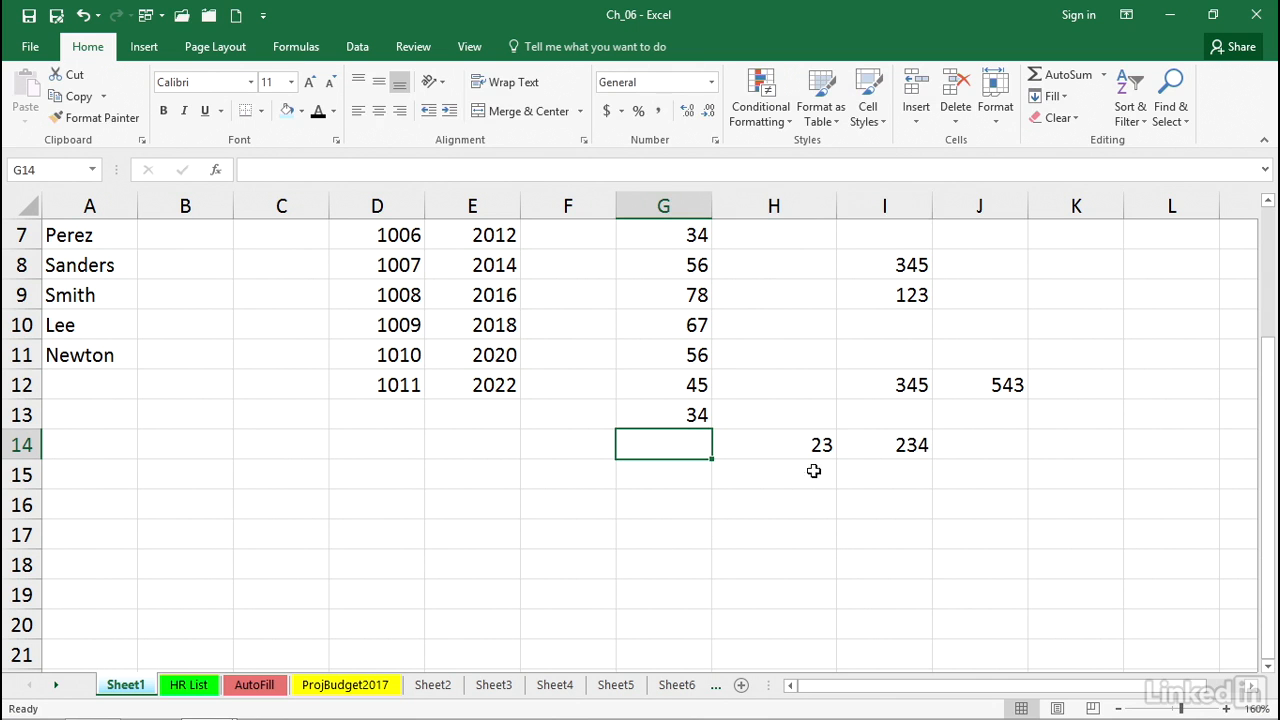
- Enter 345 in cell G16, moving upward on entry, and select cell H9
left_click(670, 500)
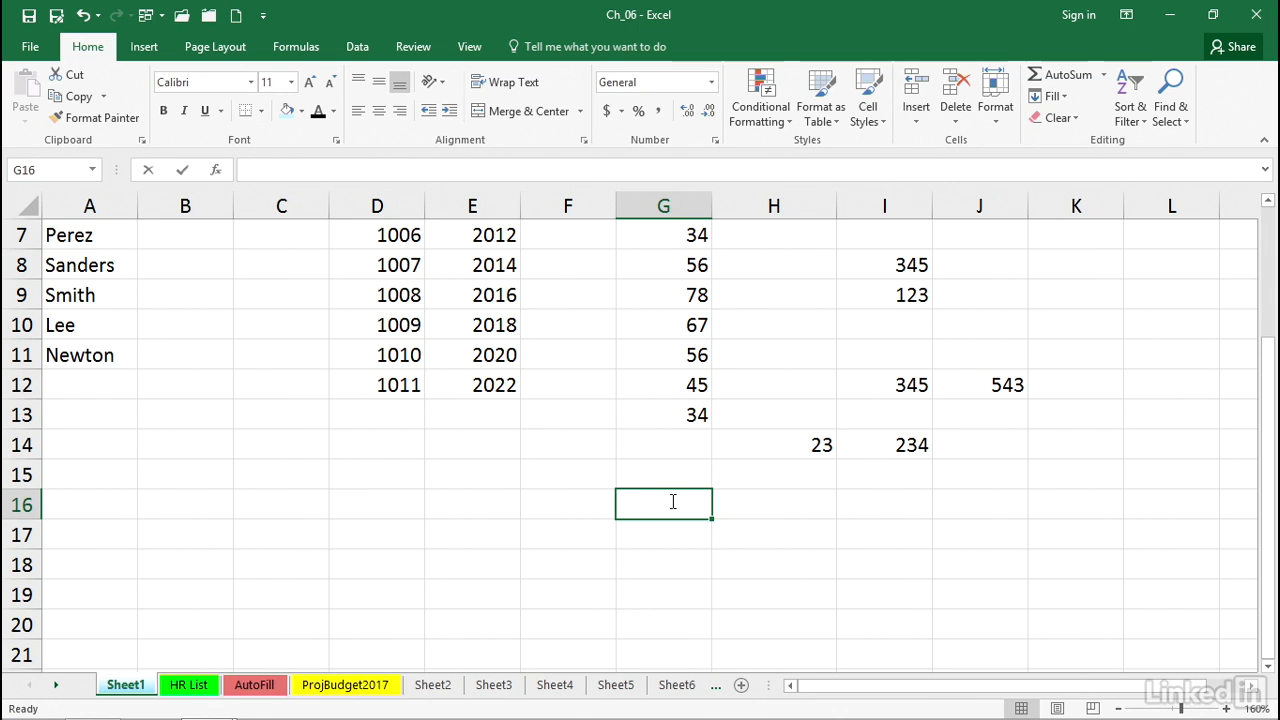
type("345")
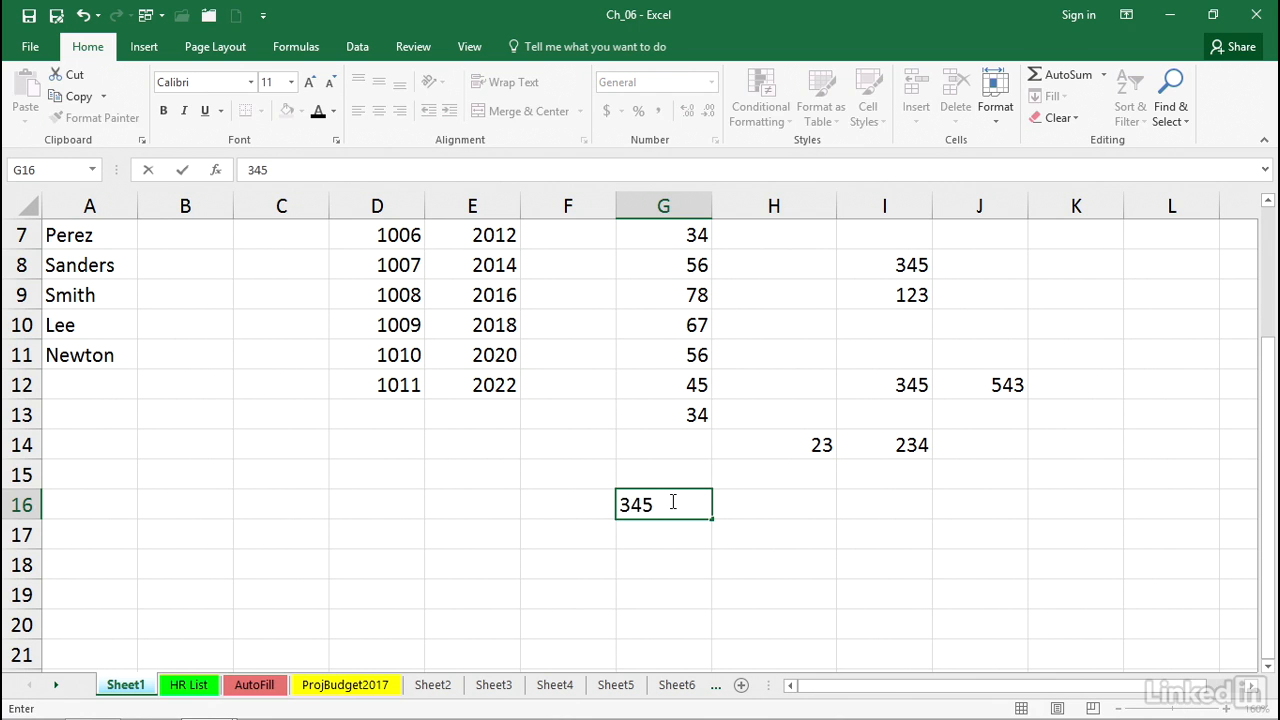
key("shift+Return")
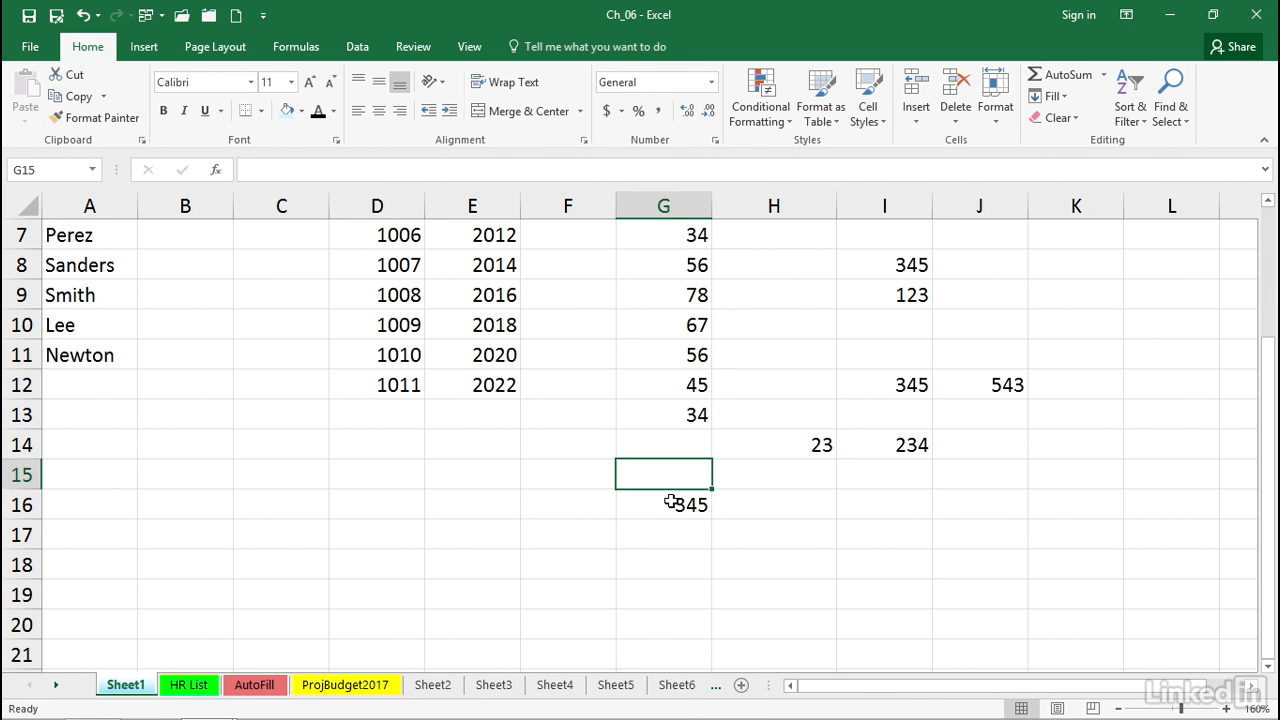
left_click(767, 296)
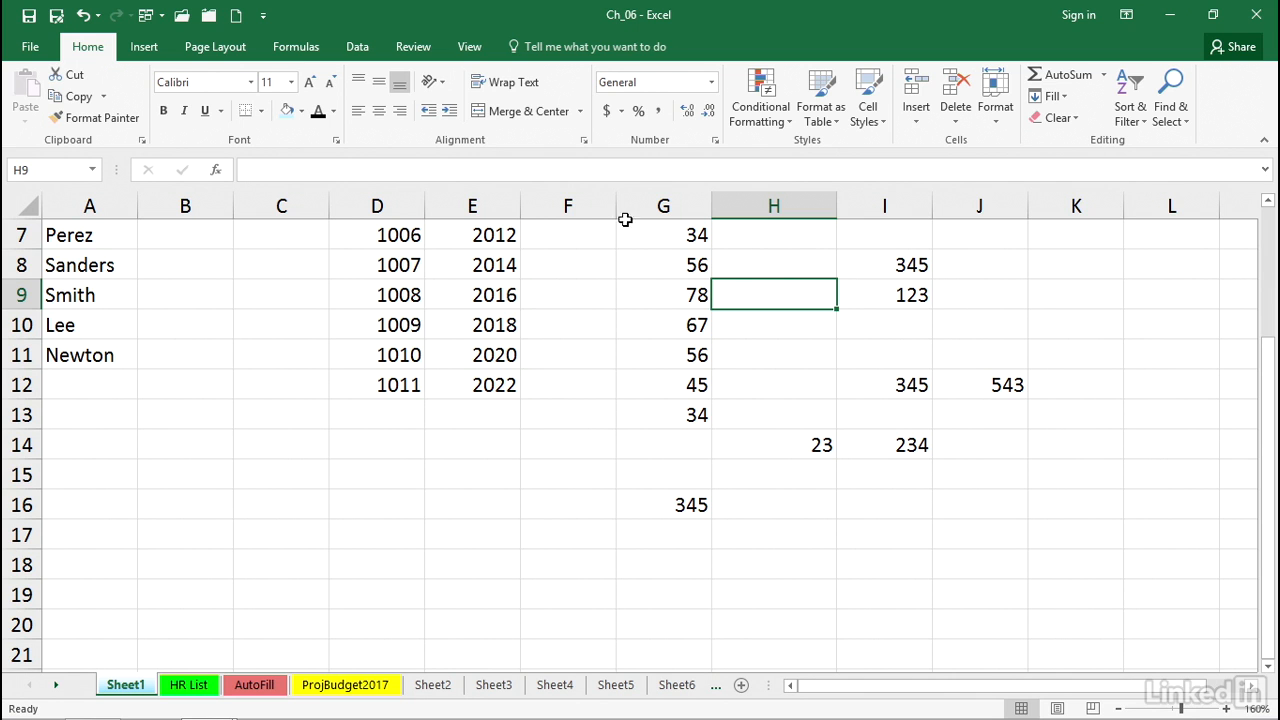
- Open the advanced editing options and view the available directions for the "After pressing Enter, move selection" setting
left_click(43, 44)
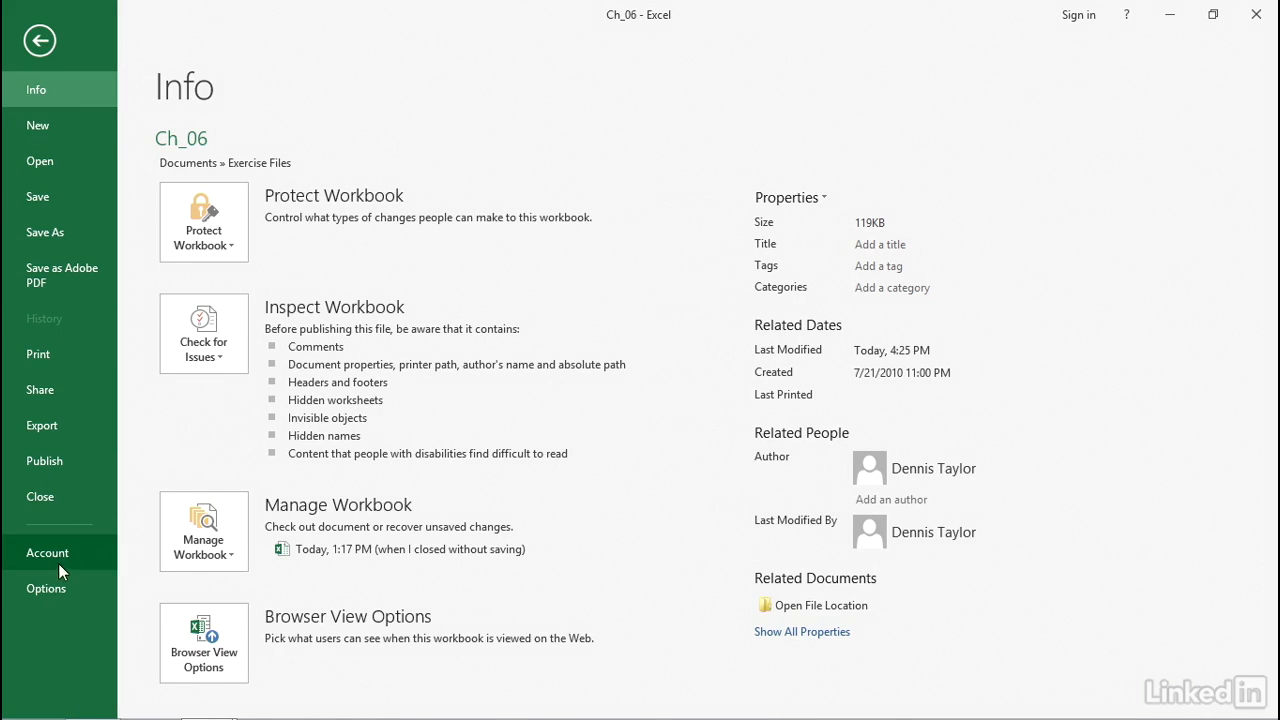
left_click(55, 588)
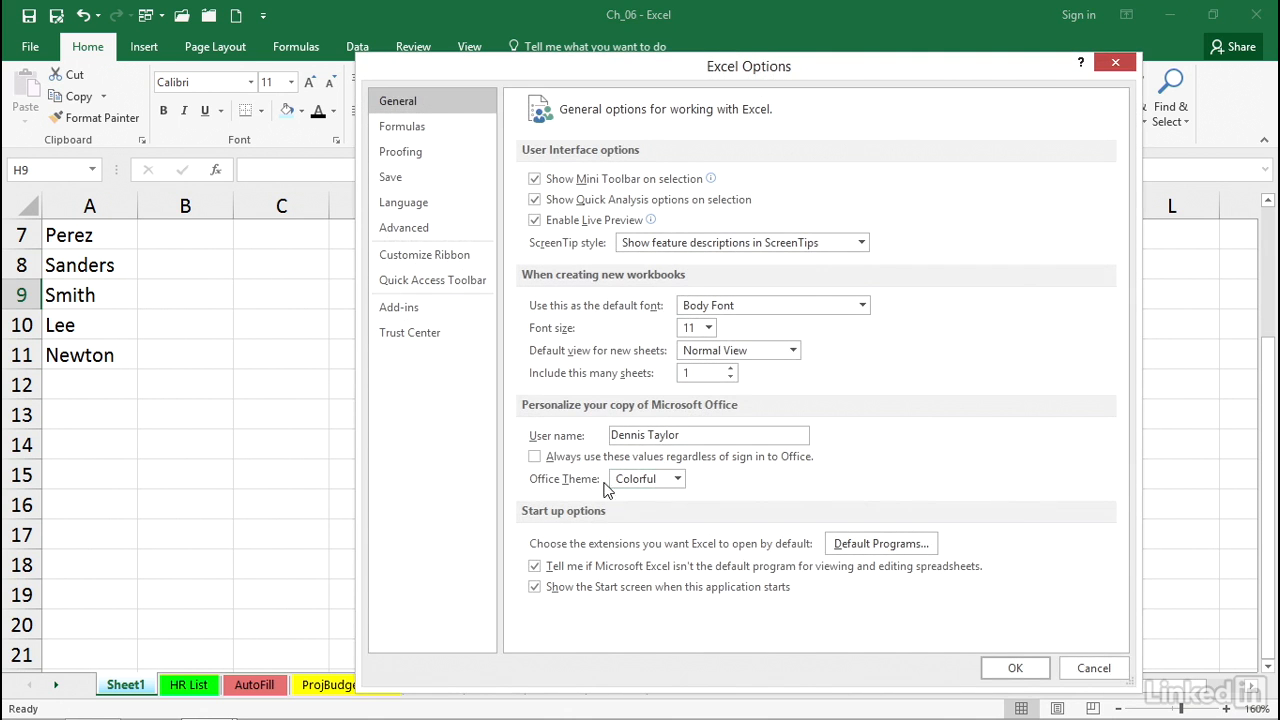
left_click(427, 233)
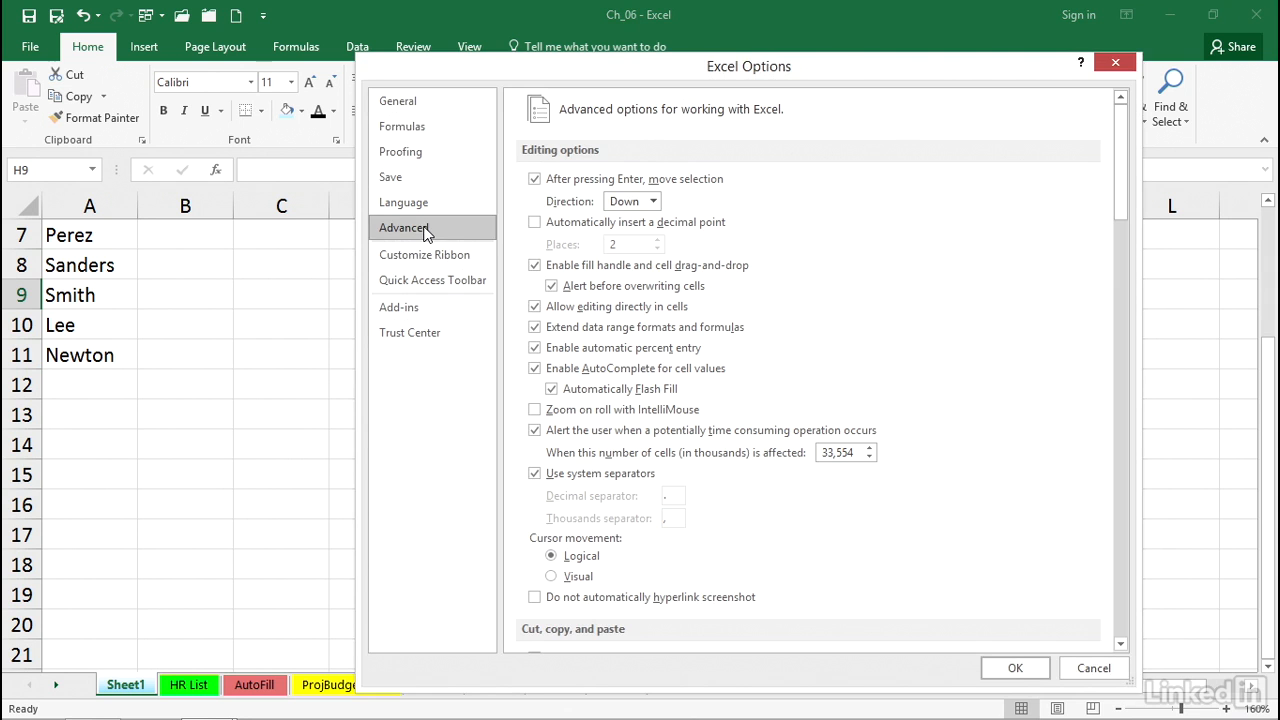
left_click(653, 203)
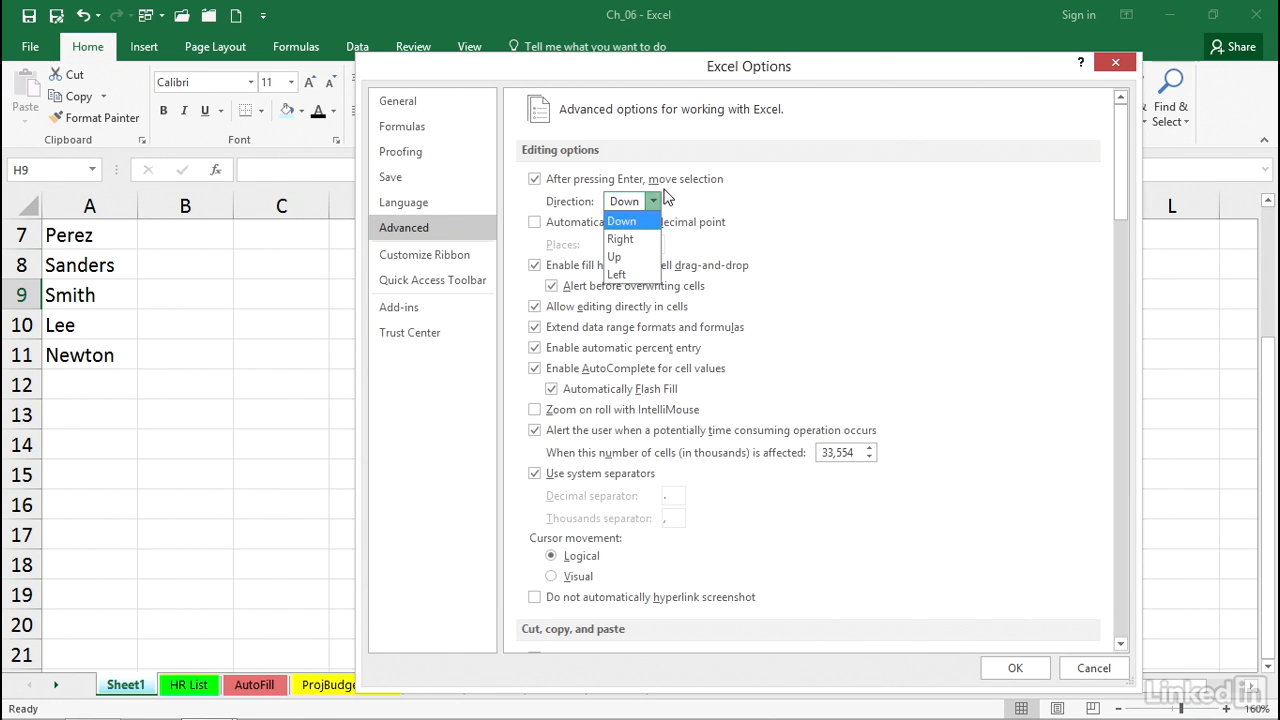
- Try disabling the "After pressing Enter, move selection" option, re-enable it, and close the options without saving
left_click(535, 181)
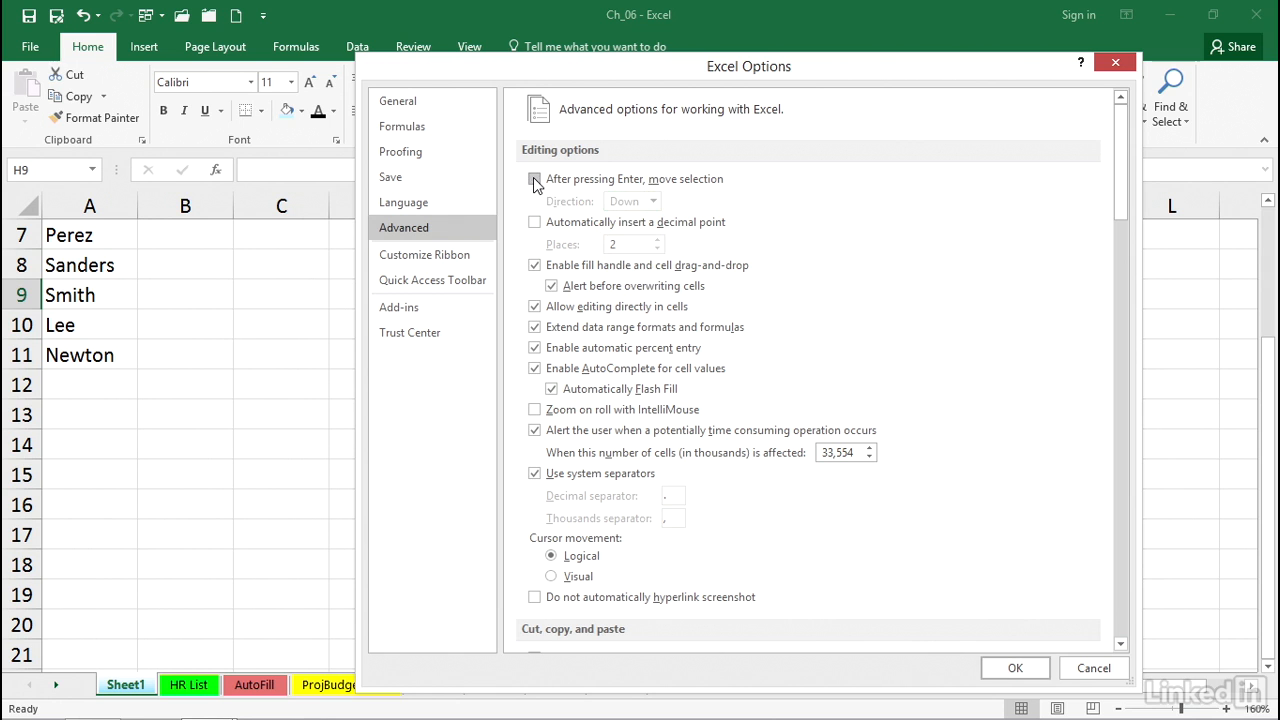
left_click(535, 183)
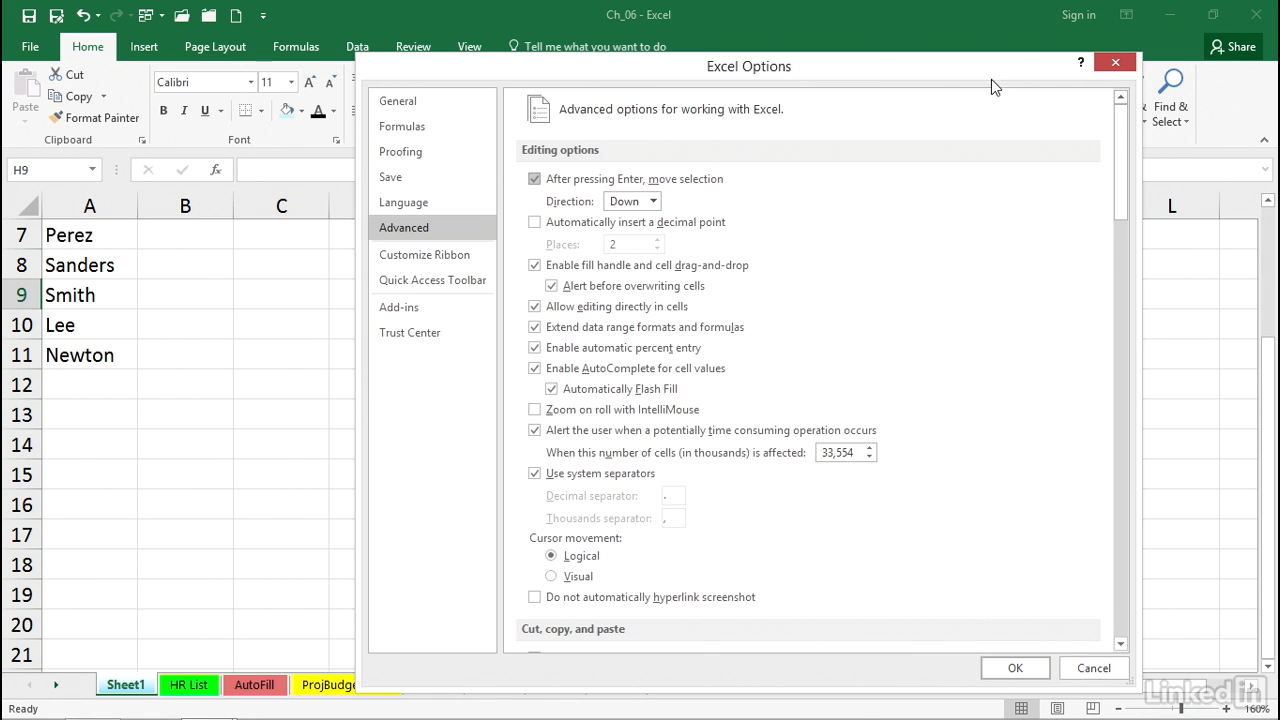
left_click(1113, 62)
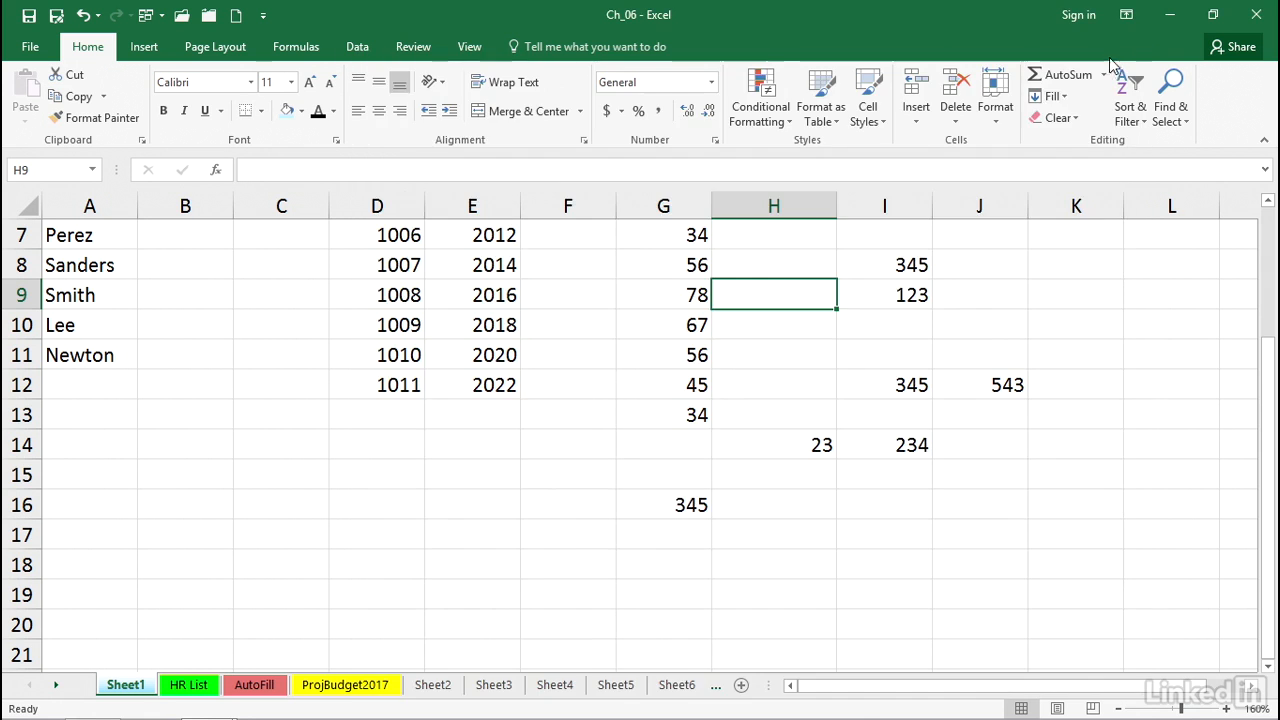
- Select cell J8 and return to the first rows of the worksheet
left_click(1005, 266)
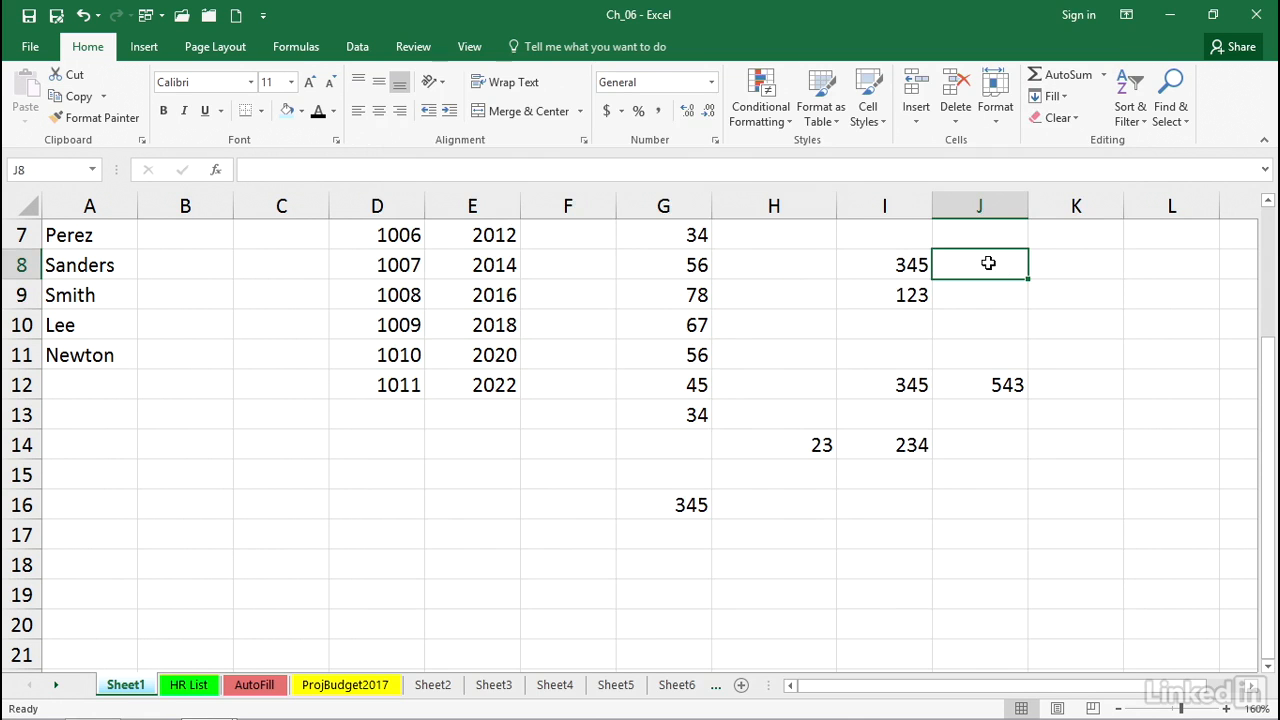
scroll(988, 263, "up", 2)
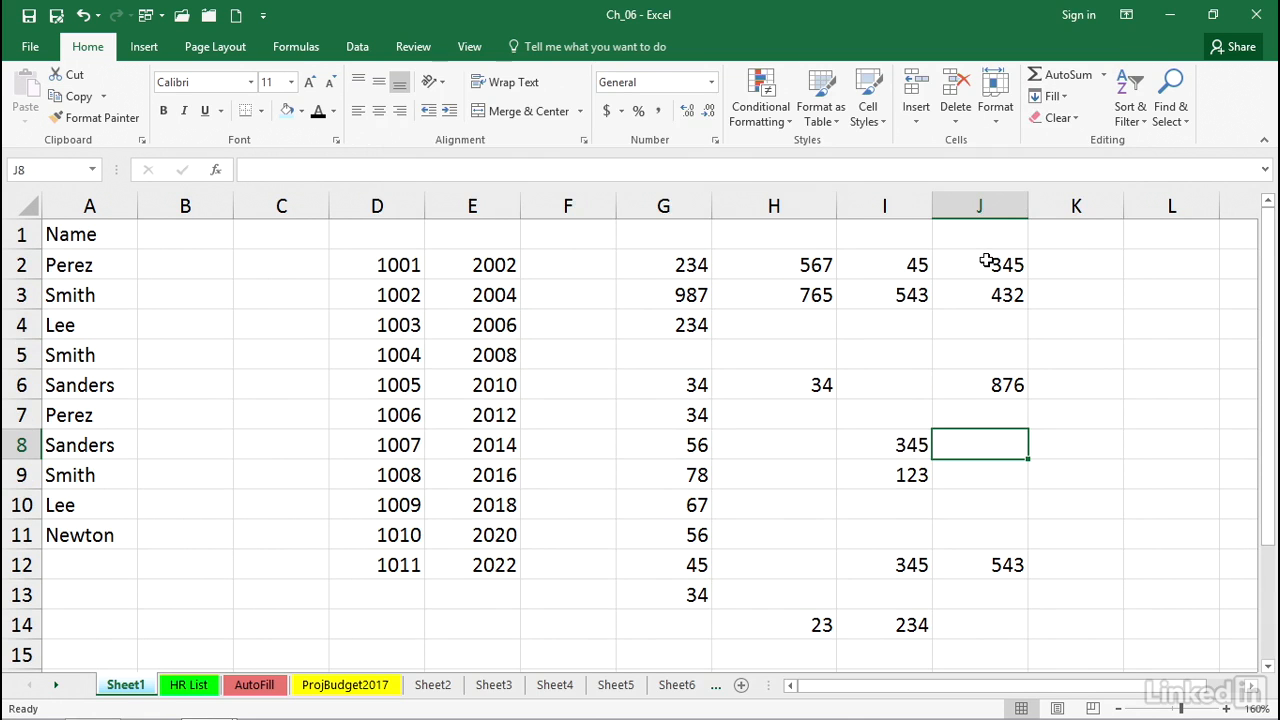